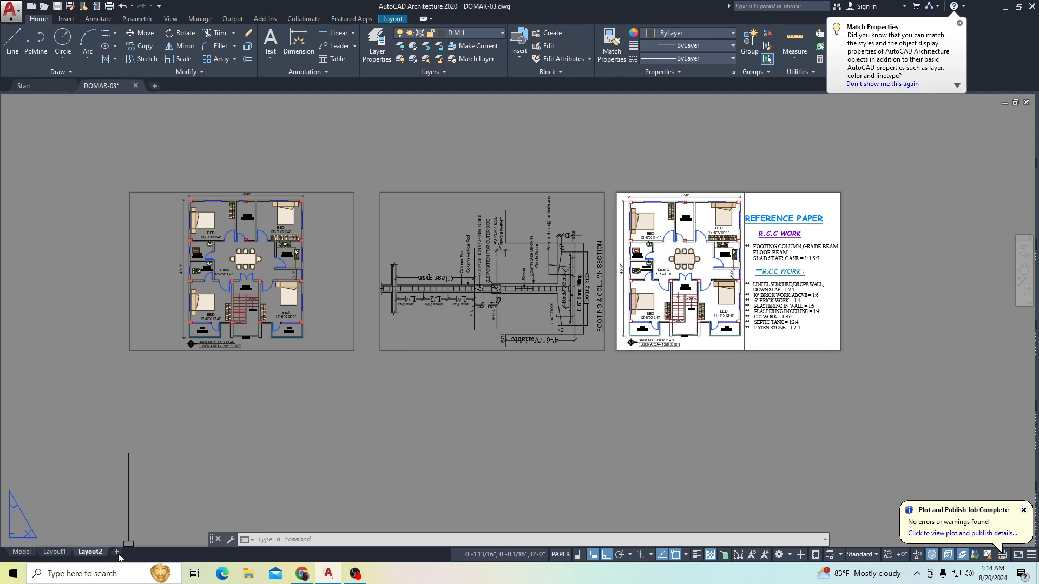
Step: Add a new layout after Layout2 and switch to it
{"action": "left_click", "coordinate": [117, 553]}
{"action": "mouse_move", "coordinate": [128, 557]}
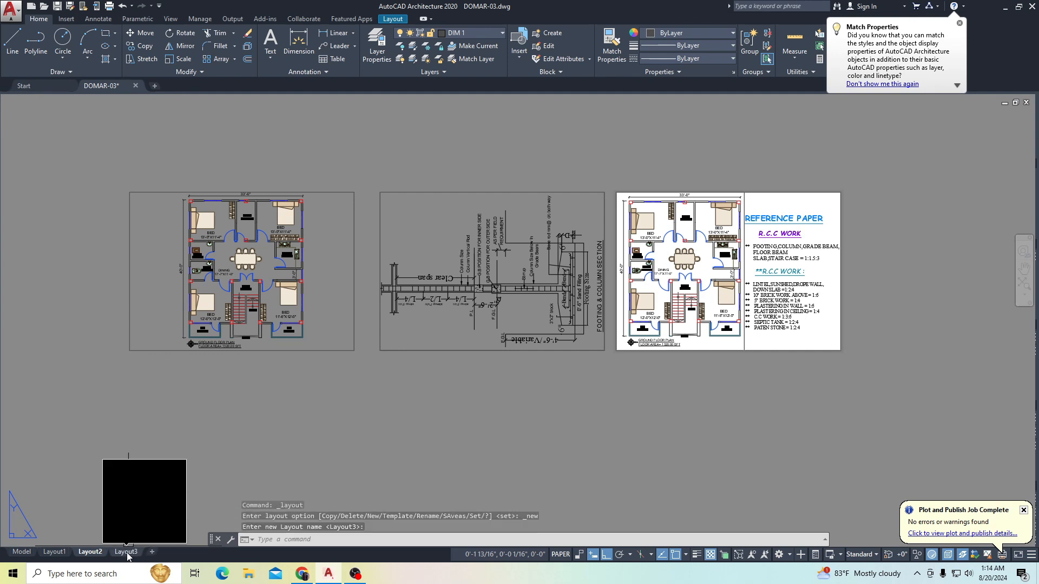
{"action": "left_click", "coordinate": [127, 554]}
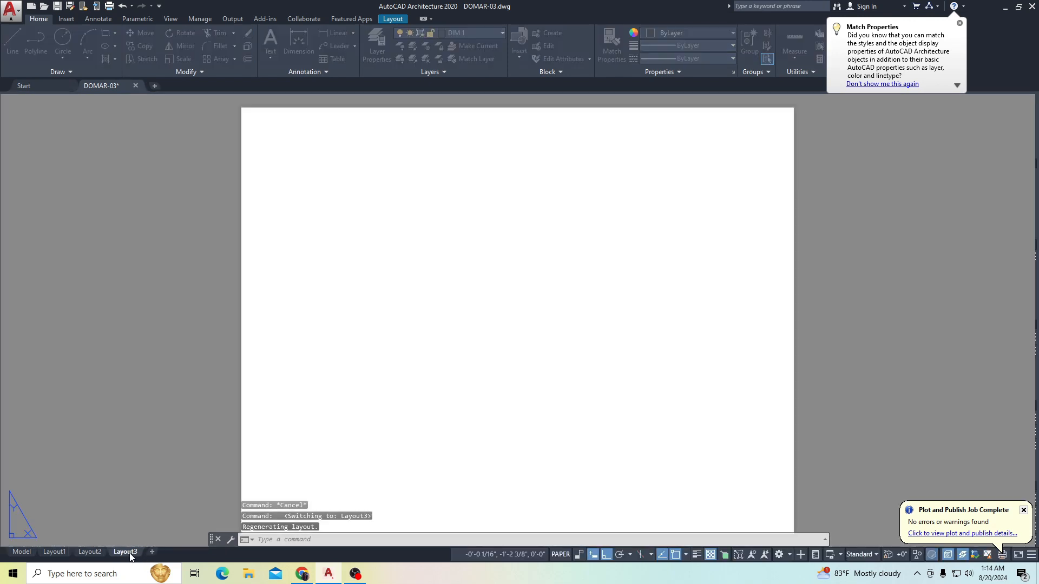
Step: Modify the new layout's page setup to use the Microsoft Print to PDF plotter and A3 paper size
{"action": "left_click", "coordinate": [604, 267]}
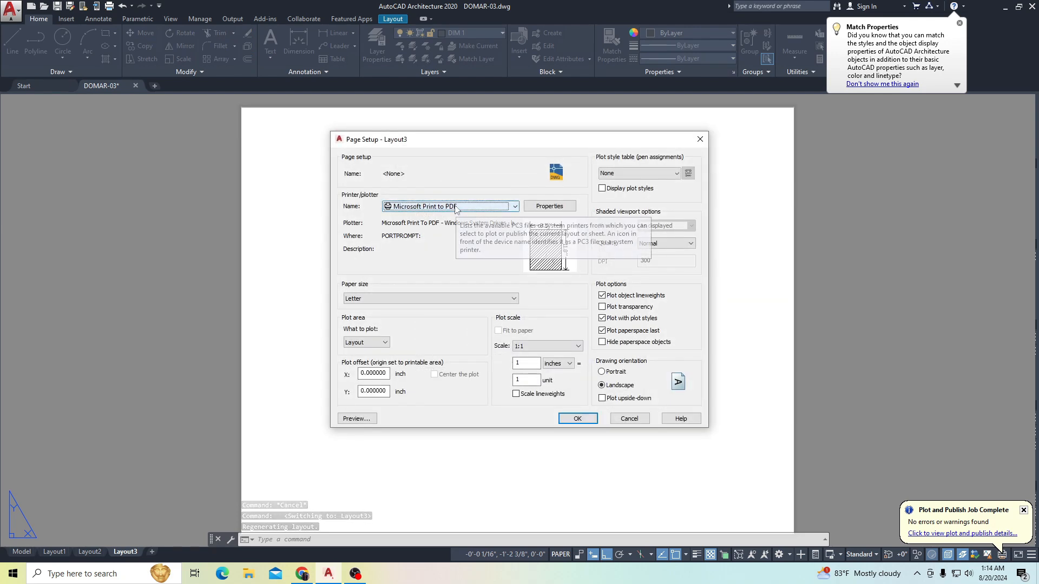
{"action": "left_click", "coordinate": [431, 207]}
{"action": "left_click", "coordinate": [418, 219]}
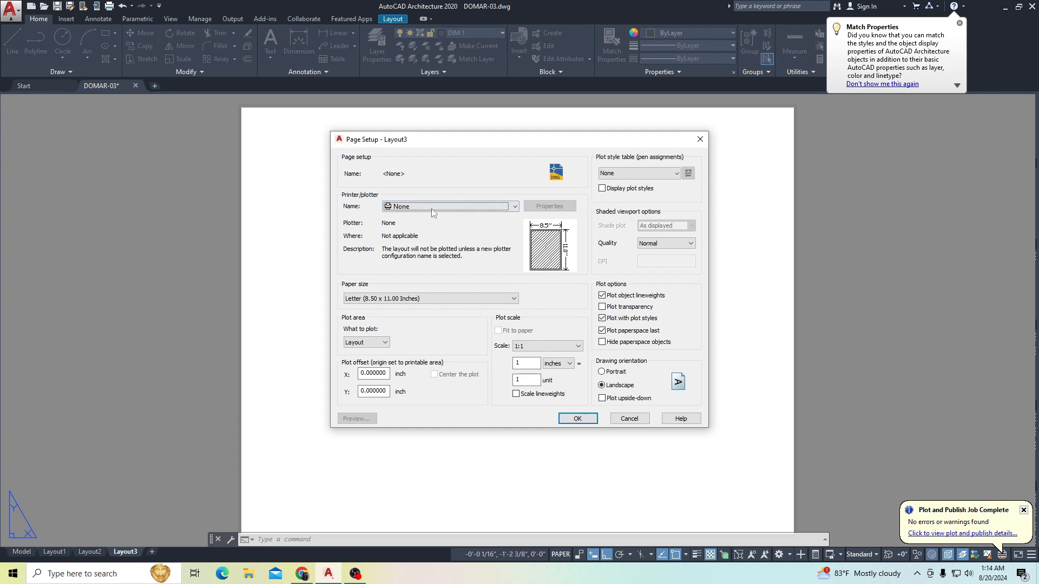
{"action": "left_click", "coordinate": [435, 208]}
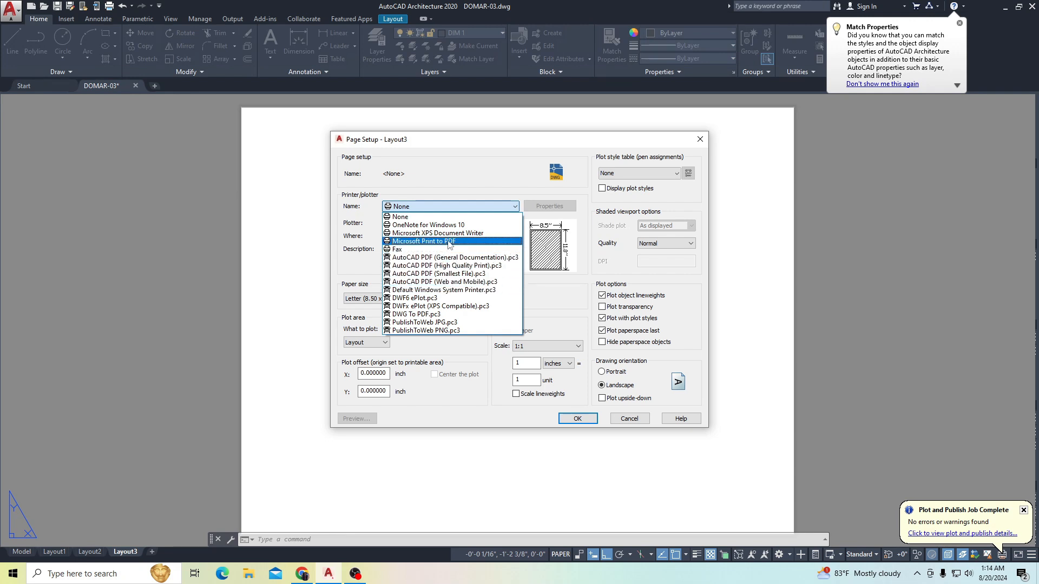
{"action": "left_click", "coordinate": [421, 244]}
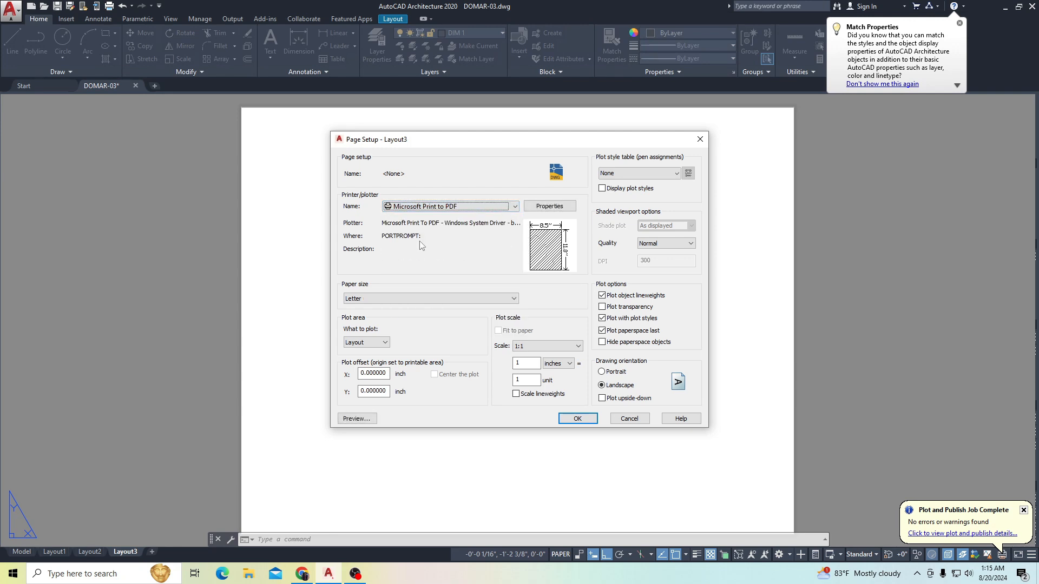
{"action": "left_click", "coordinate": [364, 299]}
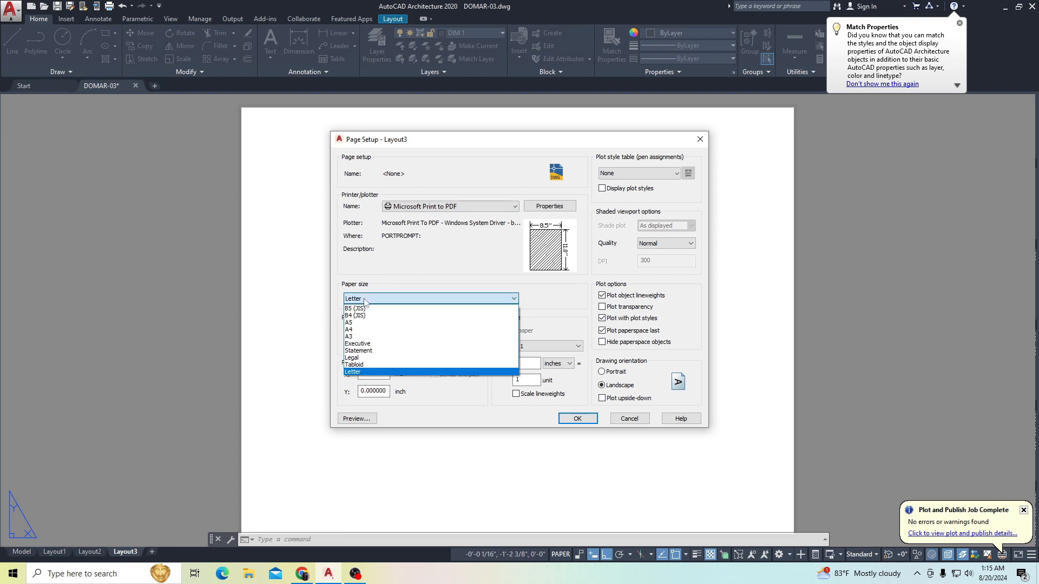
{"action": "left_click", "coordinate": [356, 337]}
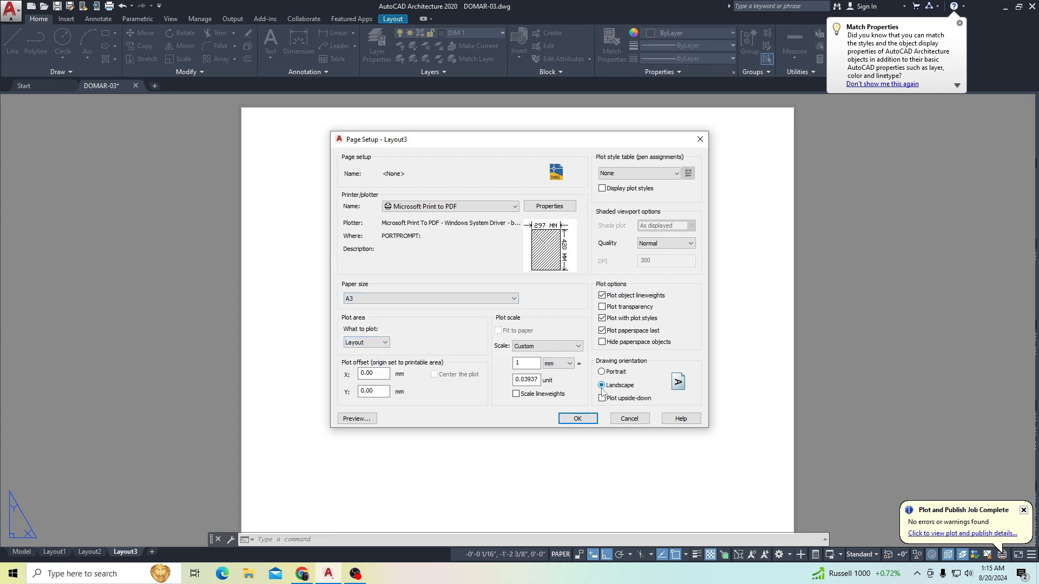
{"action": "left_click", "coordinate": [578, 419]}
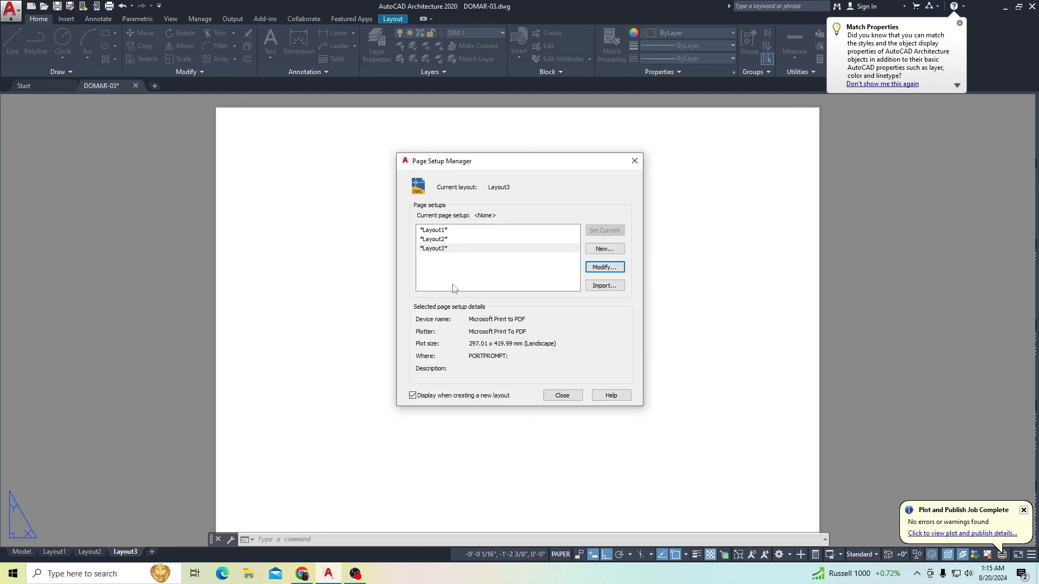
{"action": "left_click", "coordinate": [562, 395]}
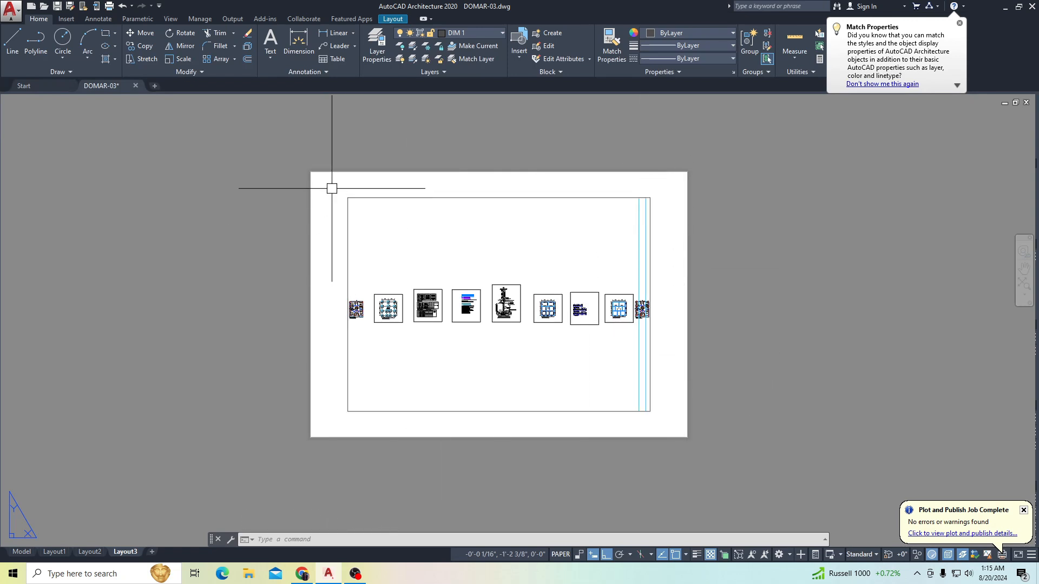
Step: Examine the default viewport on the new layout sheet and the drawings it shows
{"action": "scroll", "coordinate": [396, 211], "scroll_direction": "up", "scroll_amount": 2}
{"action": "middle_click_drag", "start_coordinate": [407, 217], "coordinate": [376, 171]}
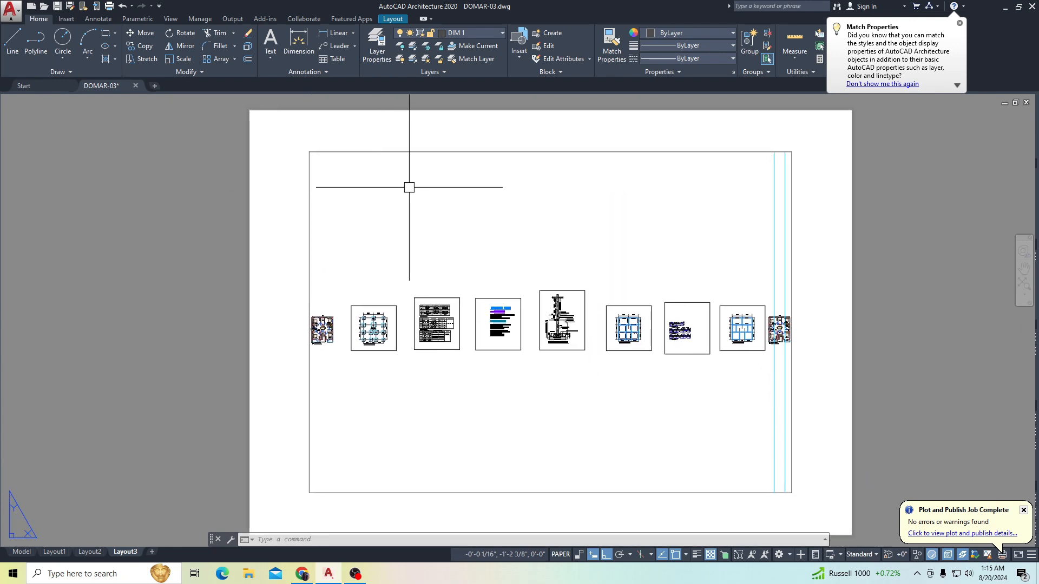
{"action": "scroll", "coordinate": [405, 200], "scroll_direction": "down", "scroll_amount": 2}
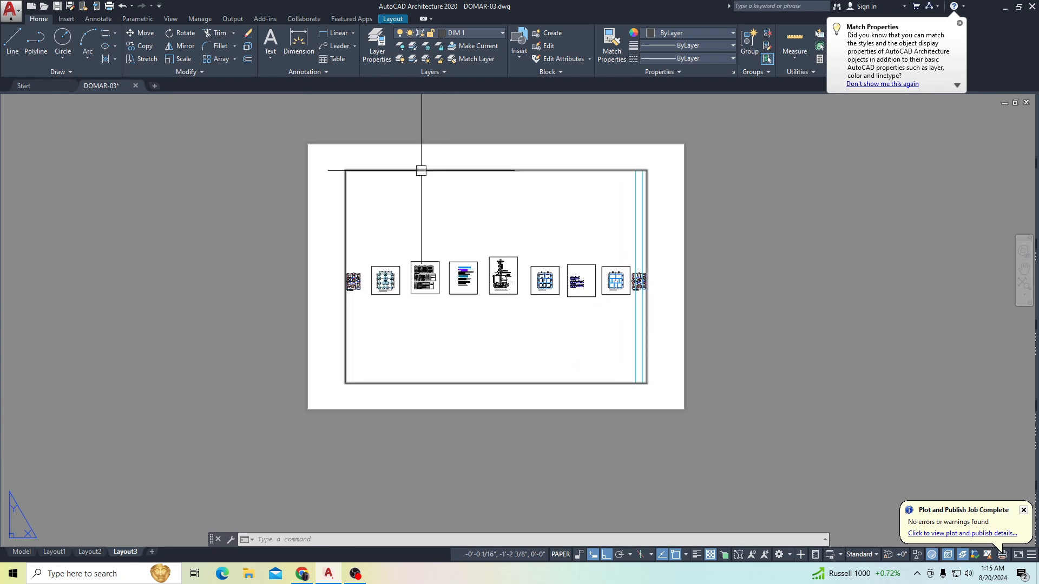
{"action": "left_click", "coordinate": [390, 169]}
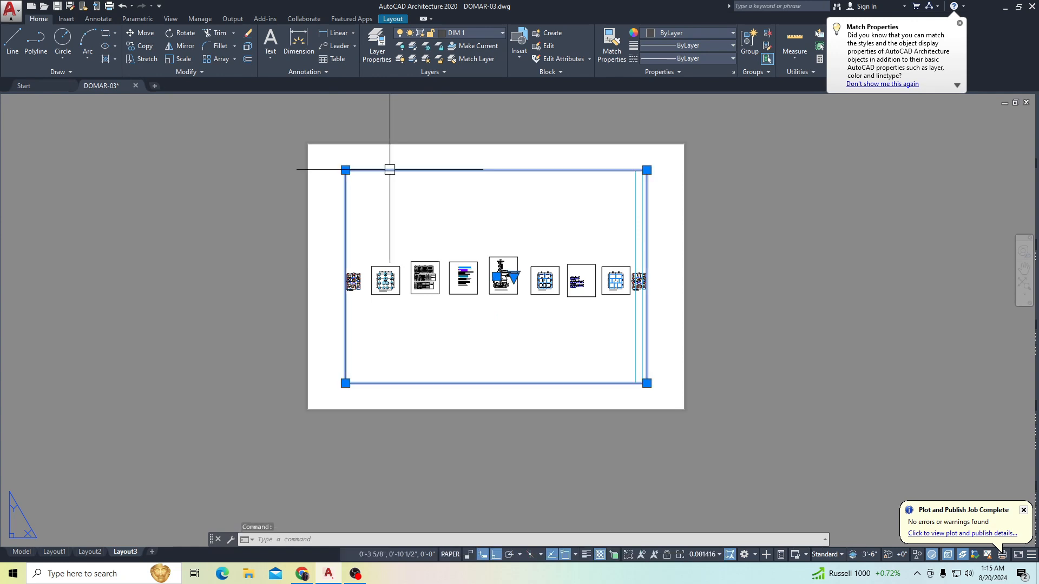
{"action": "middle_click_drag", "start_coordinate": [431, 222], "coordinate": [408, 212]}
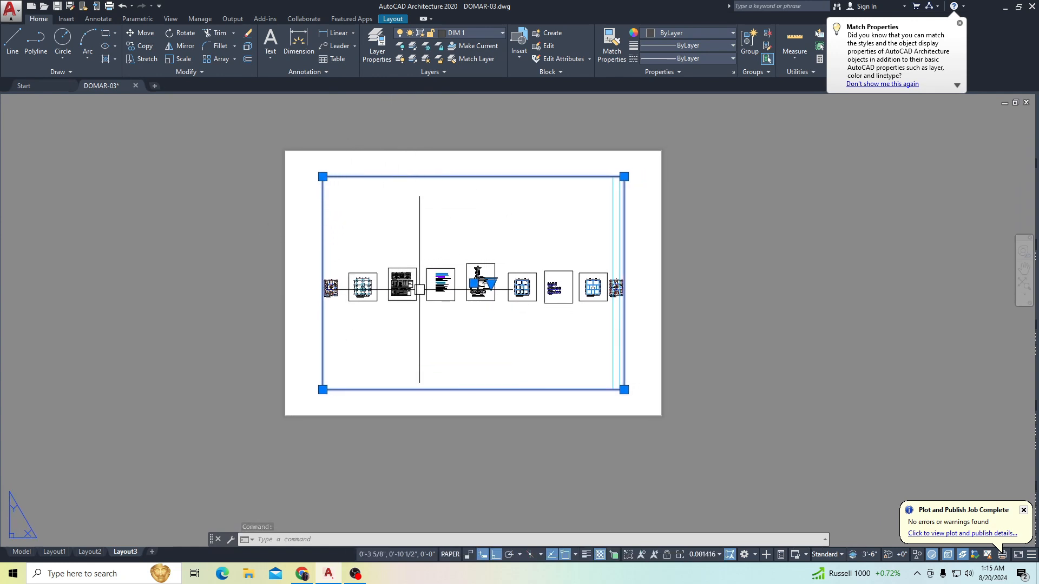
{"action": "middle_click_drag", "start_coordinate": [399, 286], "coordinate": [405, 286]}
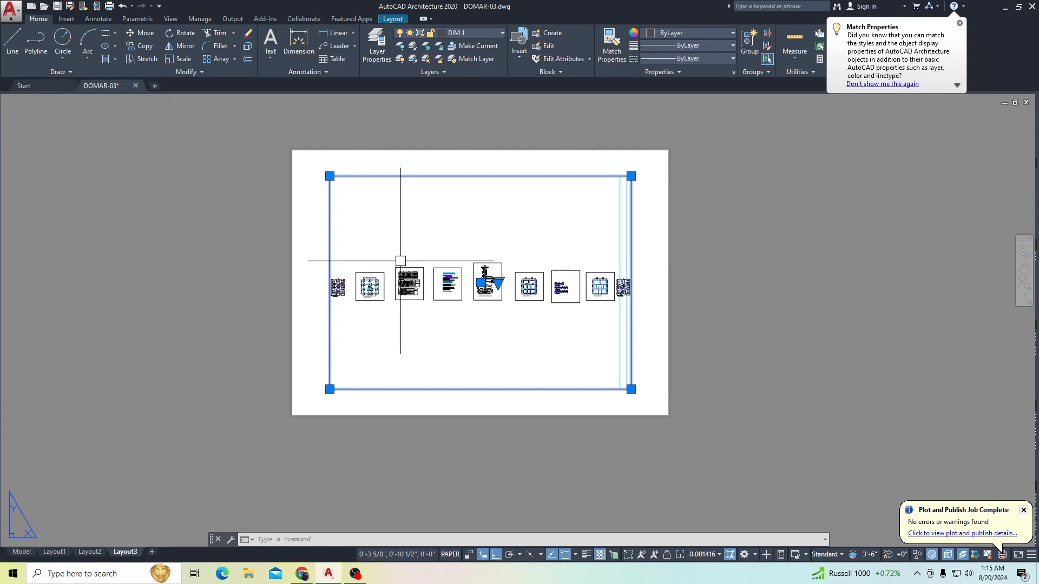
{"action": "key", "text": "Escape"}
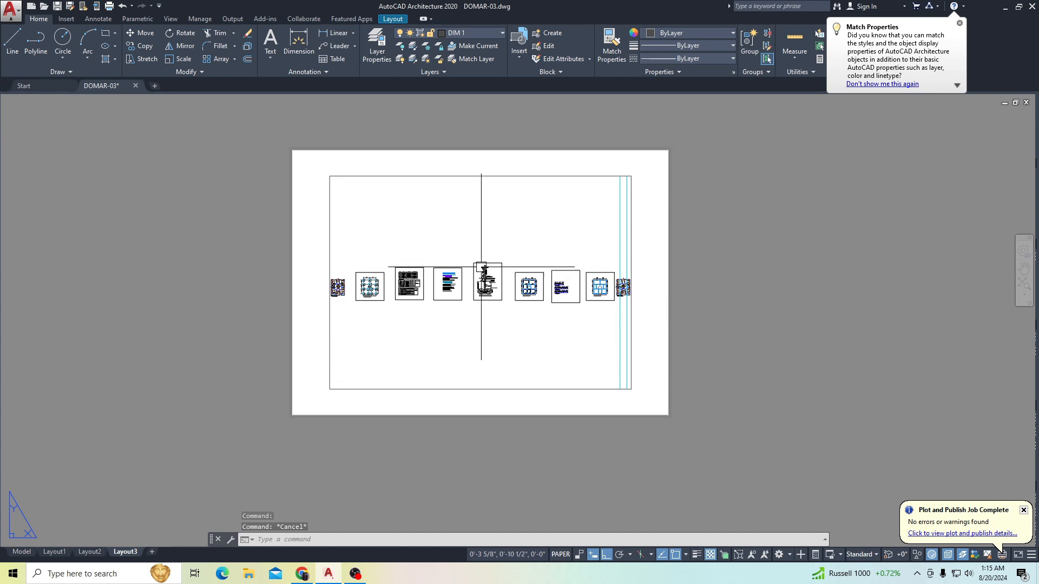
{"action": "key", "text": "Escape"}
{"action": "middle_click_drag", "start_coordinate": [446, 229], "coordinate": [478, 238]}
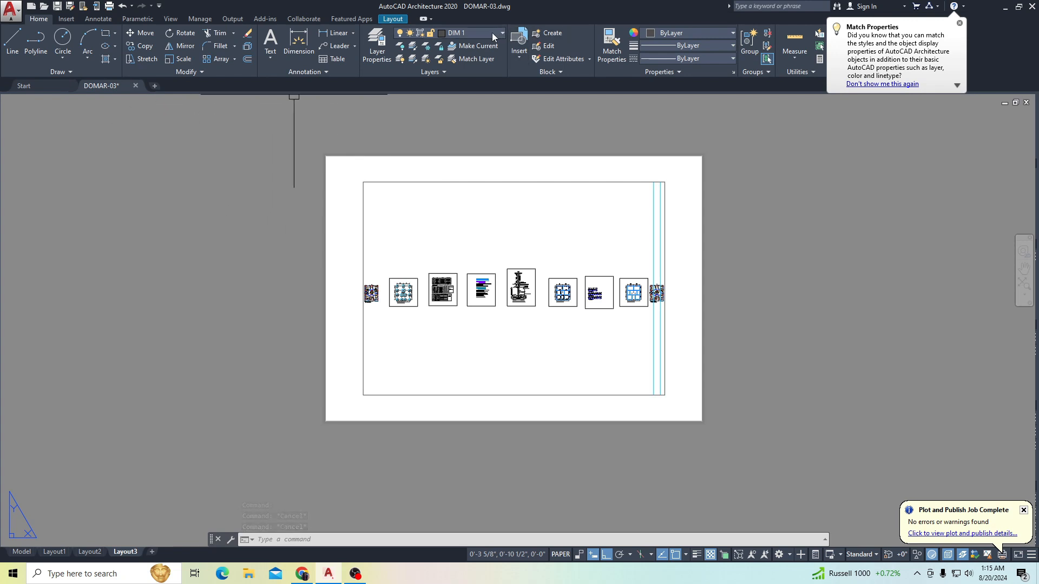
Step: Make layer 0 current and draw a rectangle along the paper's edges, about 1'-4 9/16" by 11 11/16"
{"action": "left_click", "coordinate": [466, 32]}
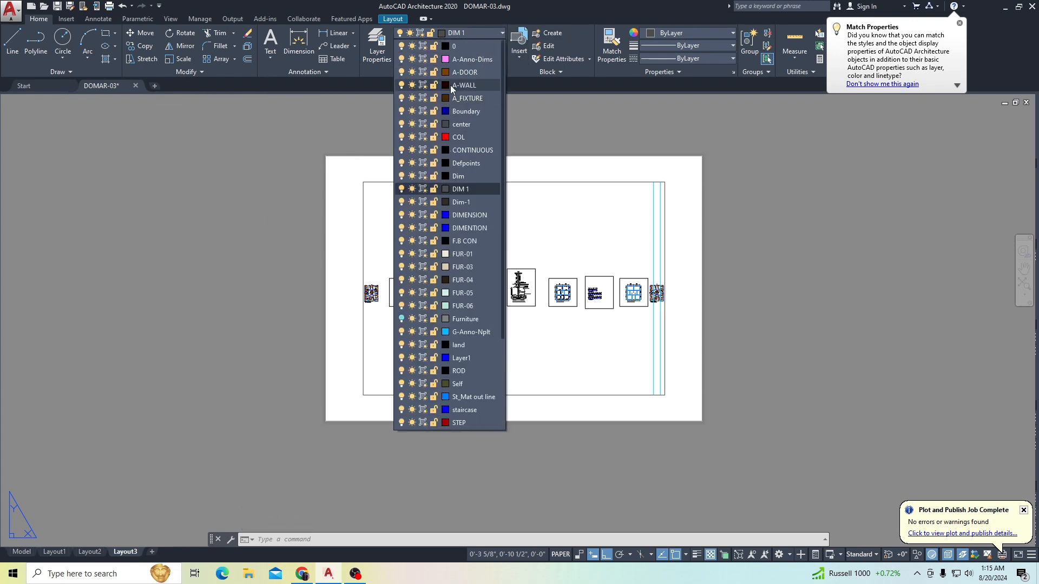
{"action": "left_click", "coordinate": [457, 50]}
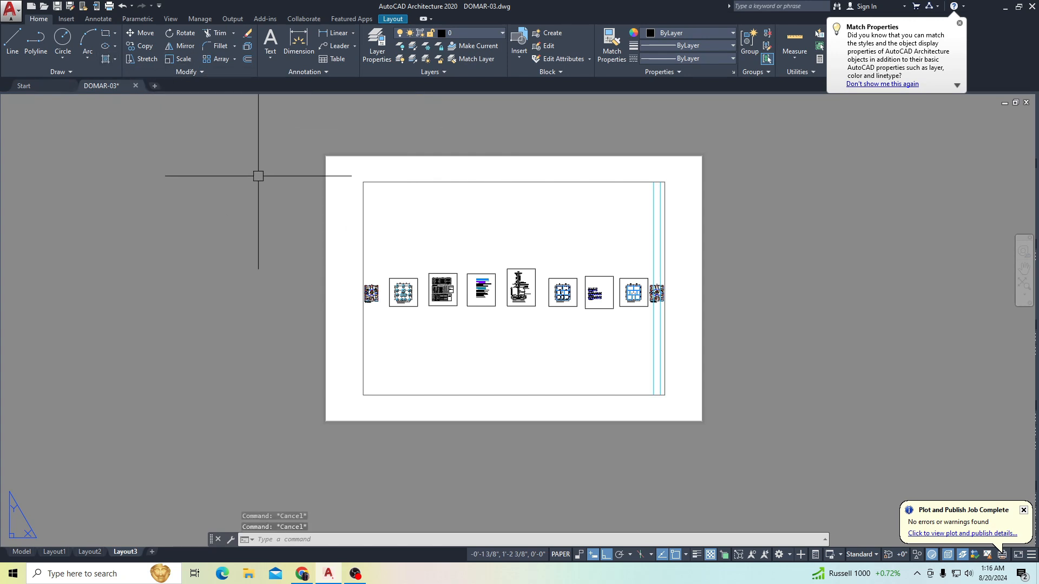
{"action": "type", "text": "rec"}
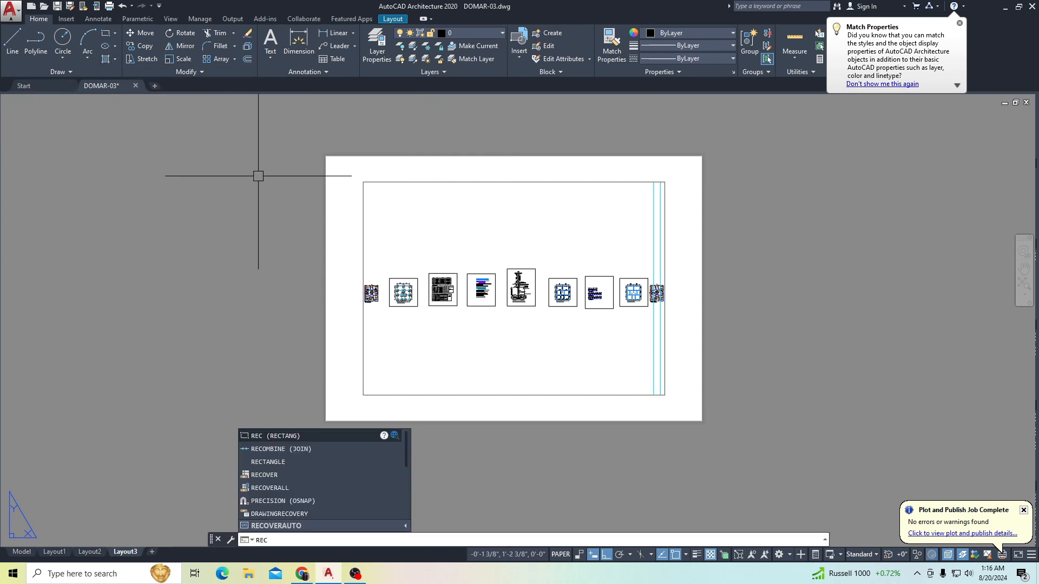
{"action": "key", "text": "Return"}
{"action": "scroll", "coordinate": [254, 177], "scroll_direction": "up", "scroll_amount": 5}
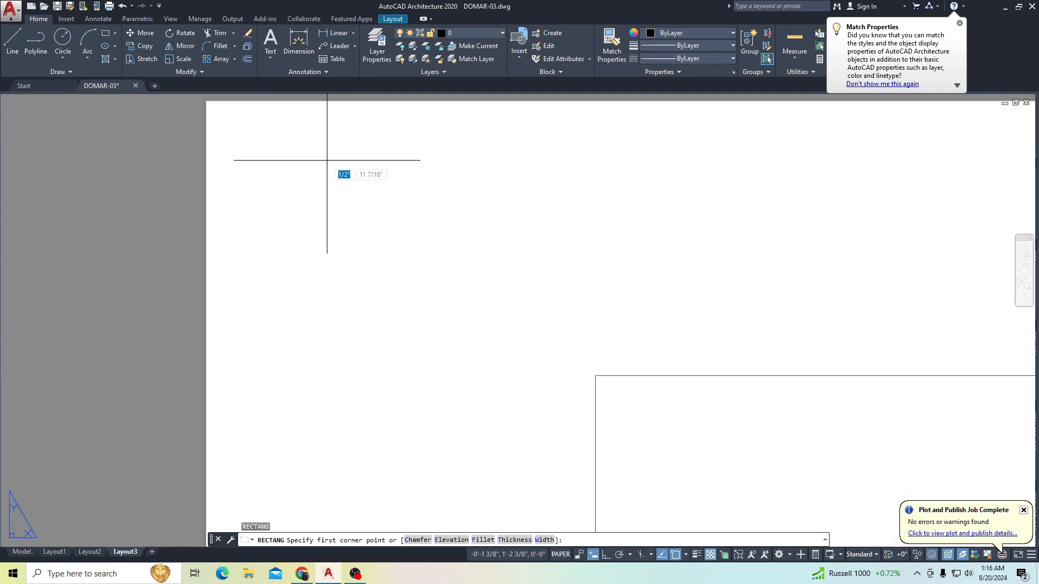
{"action": "scroll", "coordinate": [230, 226], "scroll_direction": "up", "scroll_amount": 4}
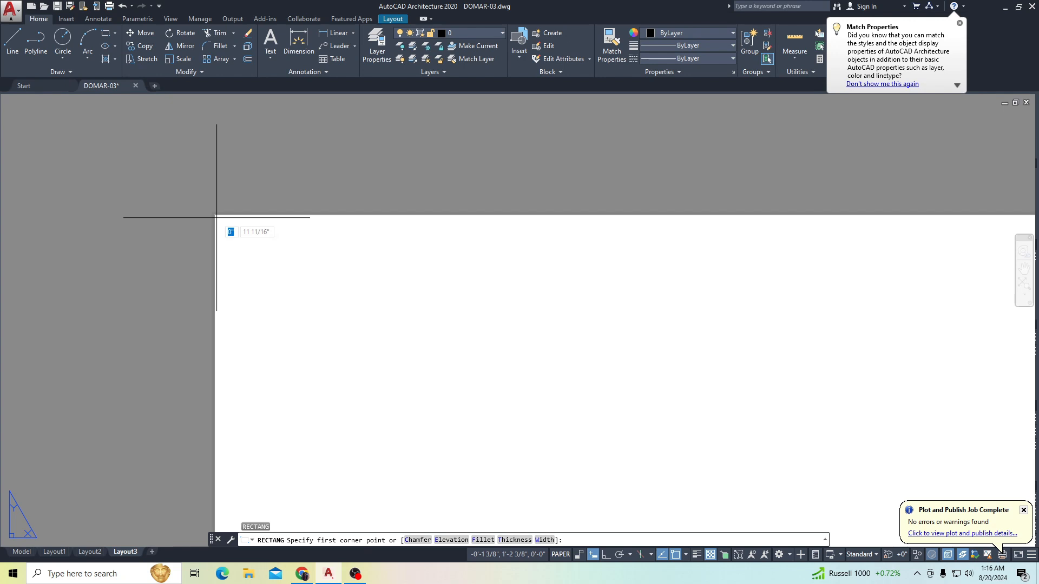
{"action": "left_click", "coordinate": [218, 216]}
{"action": "scroll", "coordinate": [232, 181], "scroll_direction": "down", "scroll_amount": 8}
{"action": "middle_click_drag", "start_coordinate": [377, 262], "coordinate": [299, 194]}
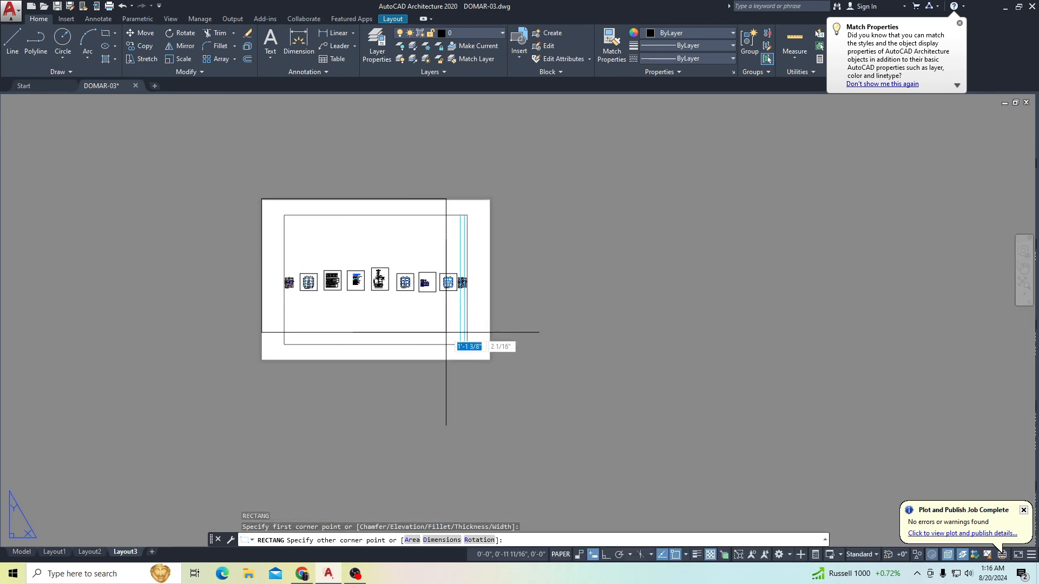
{"action": "scroll", "coordinate": [448, 362], "scroll_direction": "up", "scroll_amount": 6}
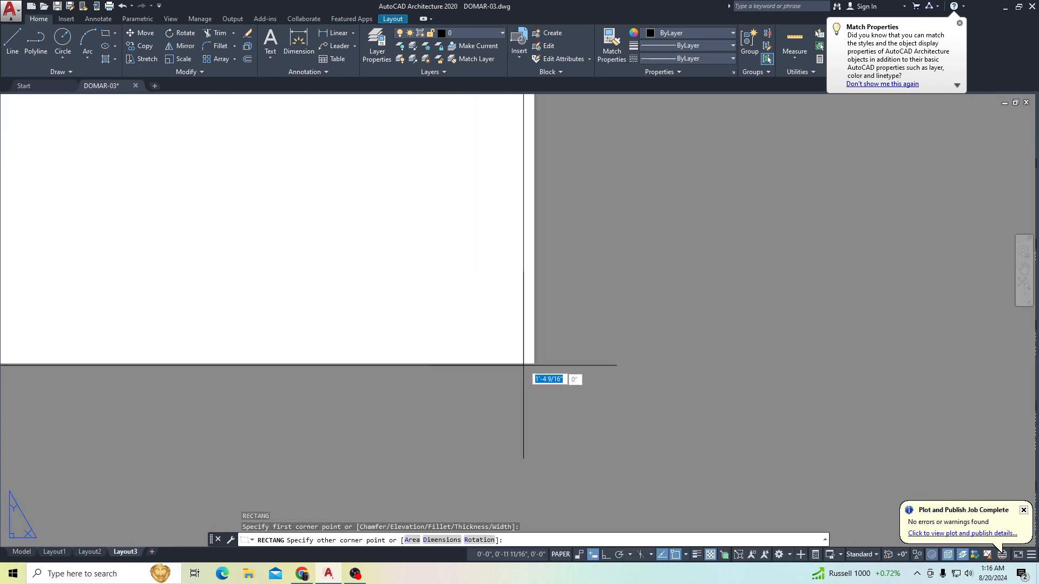
{"action": "left_click", "coordinate": [533, 364]}
{"action": "scroll", "coordinate": [623, 357], "scroll_direction": "down", "scroll_amount": 6}
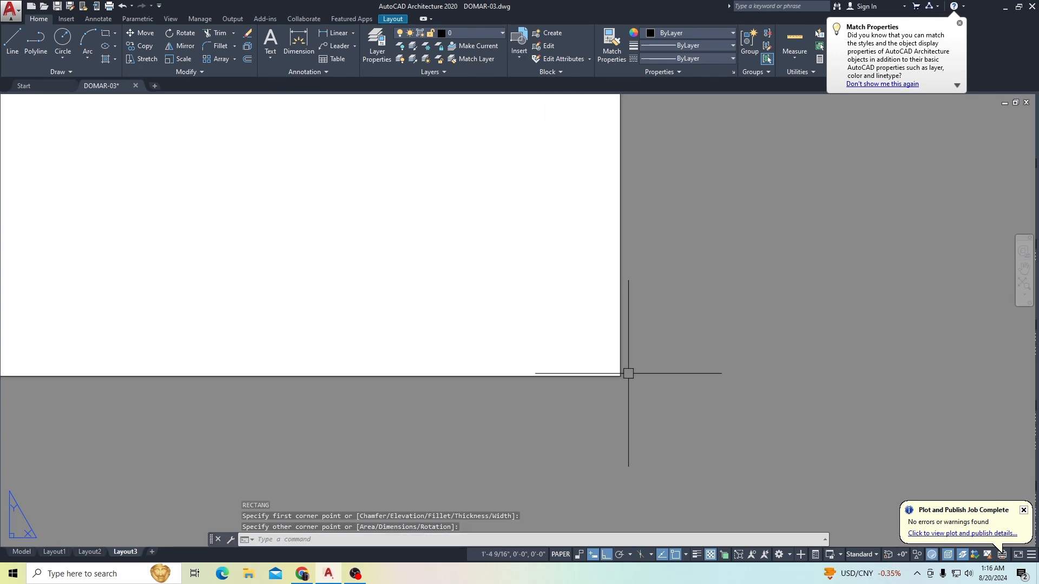
{"action": "middle_click_drag", "start_coordinate": [592, 272], "coordinate": [632, 309]}
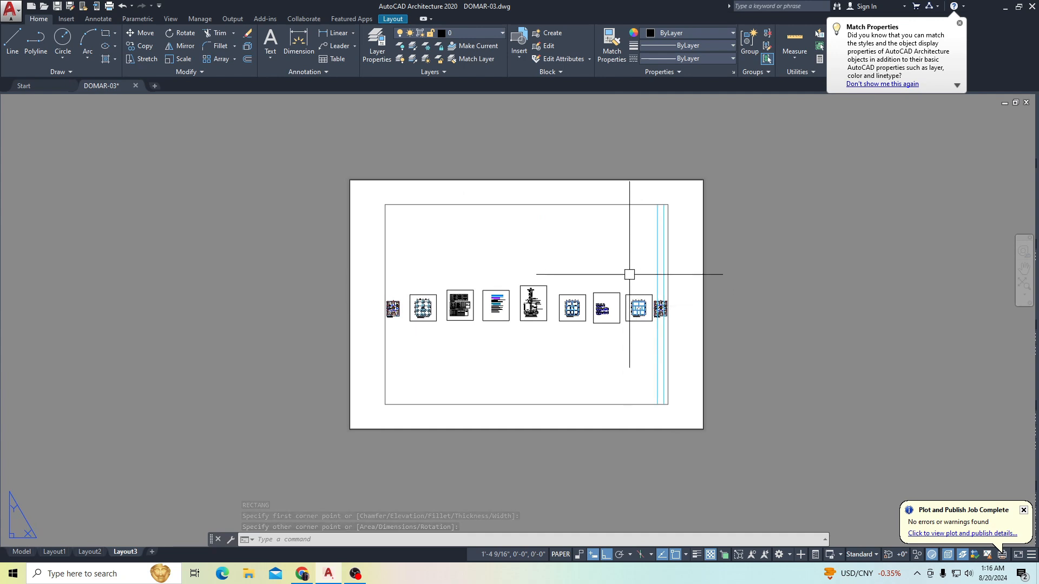
Step: Delete the default viewport from the new layout, keeping the sheet border rectangle
{"action": "scroll", "coordinate": [420, 223], "scroll_direction": "up", "scroll_amount": 3}
{"action": "scroll", "coordinate": [448, 180], "scroll_direction": "down", "scroll_amount": 3}
{"action": "middle_click_drag", "start_coordinate": [496, 224], "coordinate": [469, 206]}
{"action": "scroll", "coordinate": [477, 210], "scroll_direction": "up", "scroll_amount": 2}
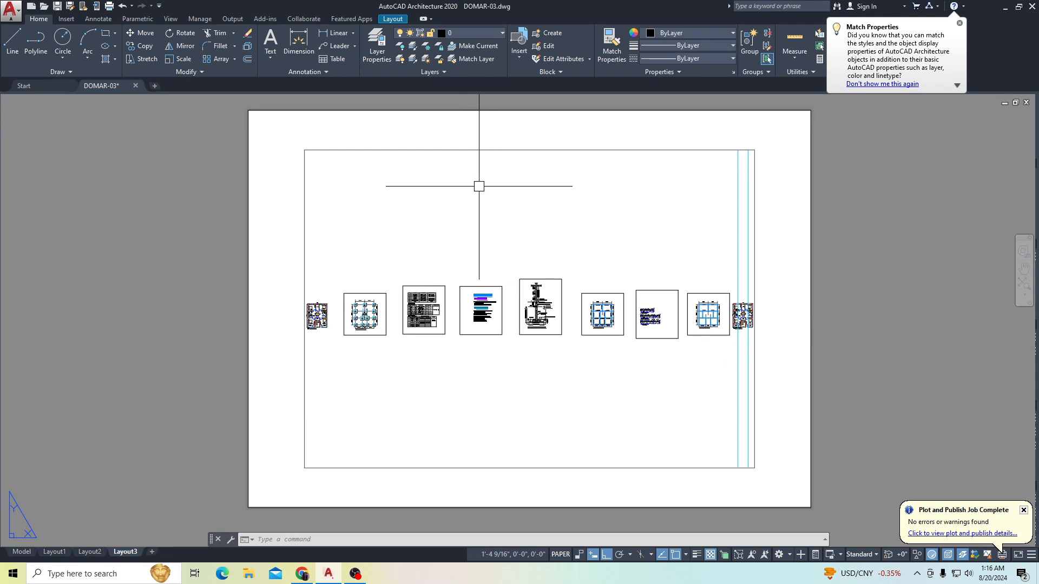
{"action": "left_click", "coordinate": [474, 185]}
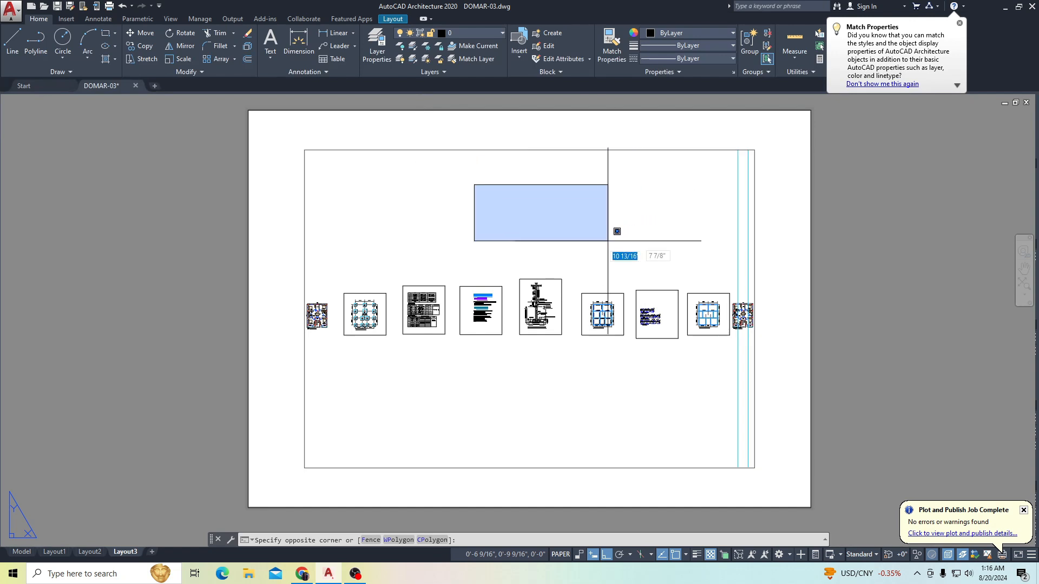
{"action": "left_click", "coordinate": [401, 146]}
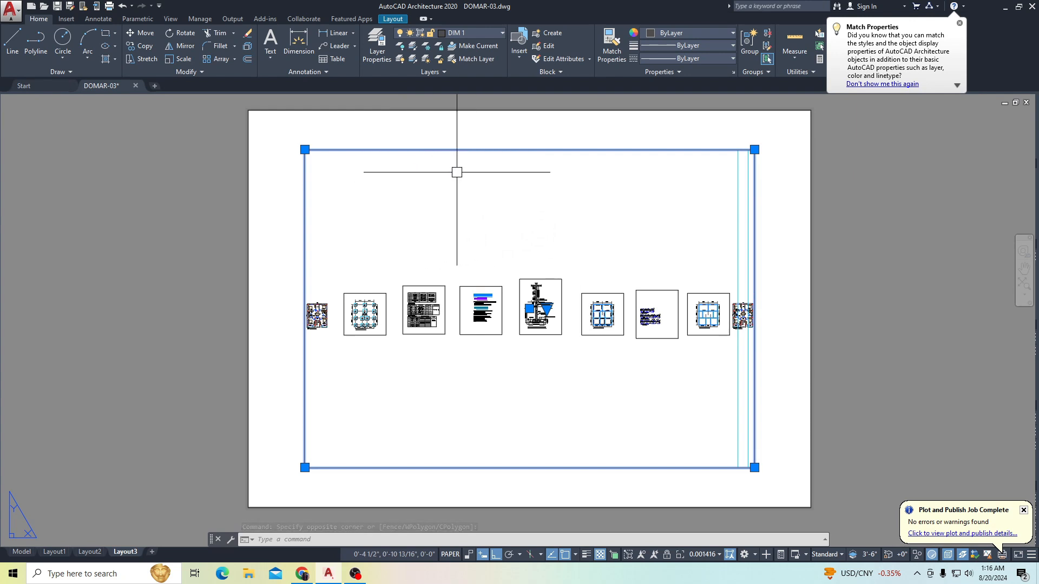
{"action": "key", "text": "Delete"}
{"action": "key", "text": "Escape"}
{"action": "key", "text": "Escape"}
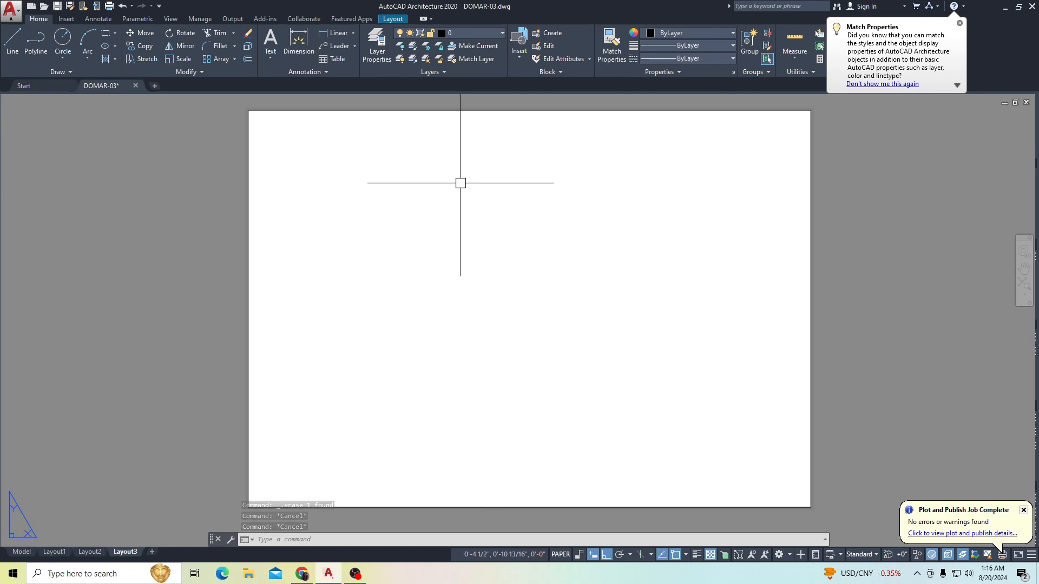
Step: Create a single viewport inside the sheet border with the VIEWPORTS command, about 12 3/8" wide by 6 9/16" high
{"action": "type", "text": "v"}
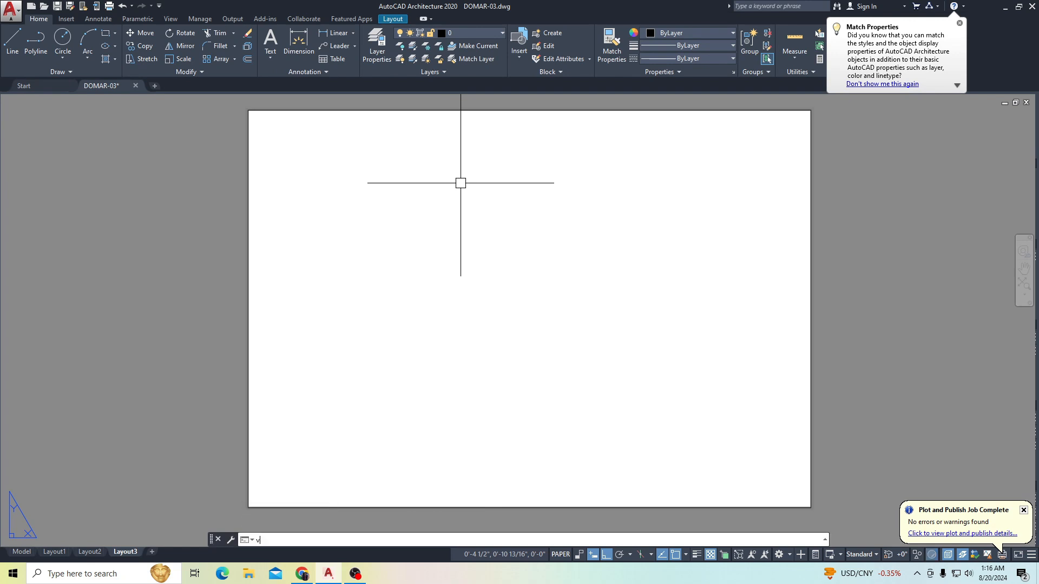
{"action": "type", "text": "iew"}
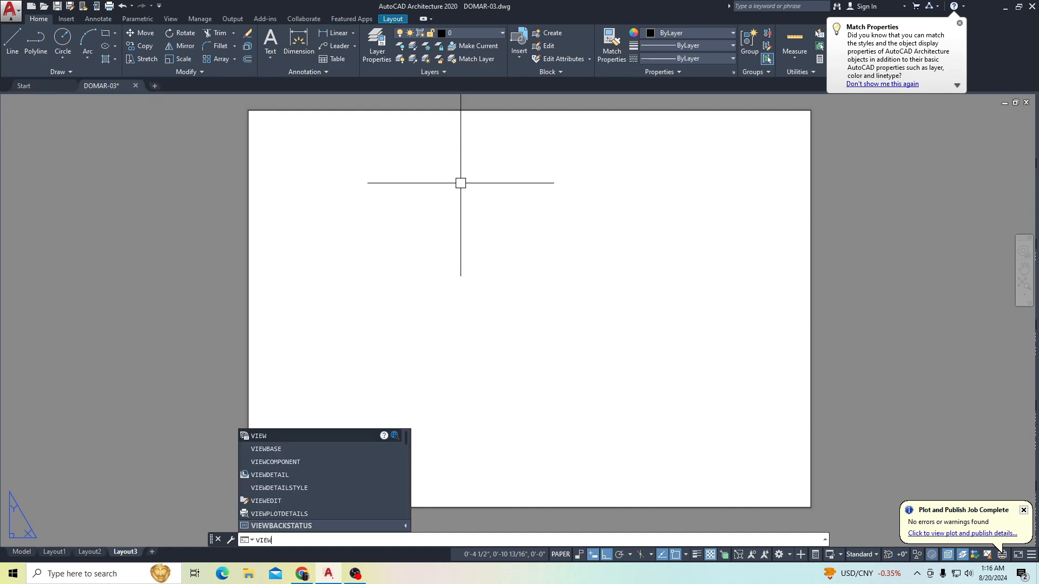
{"action": "type", "text": "port"}
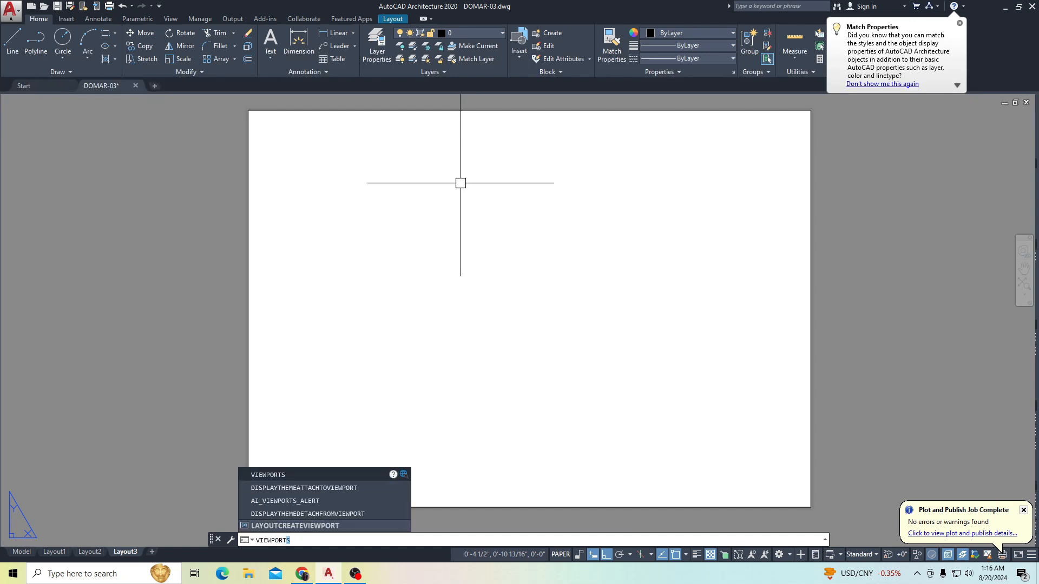
{"action": "type", "text": "s"}
{"action": "key", "text": "Return"}
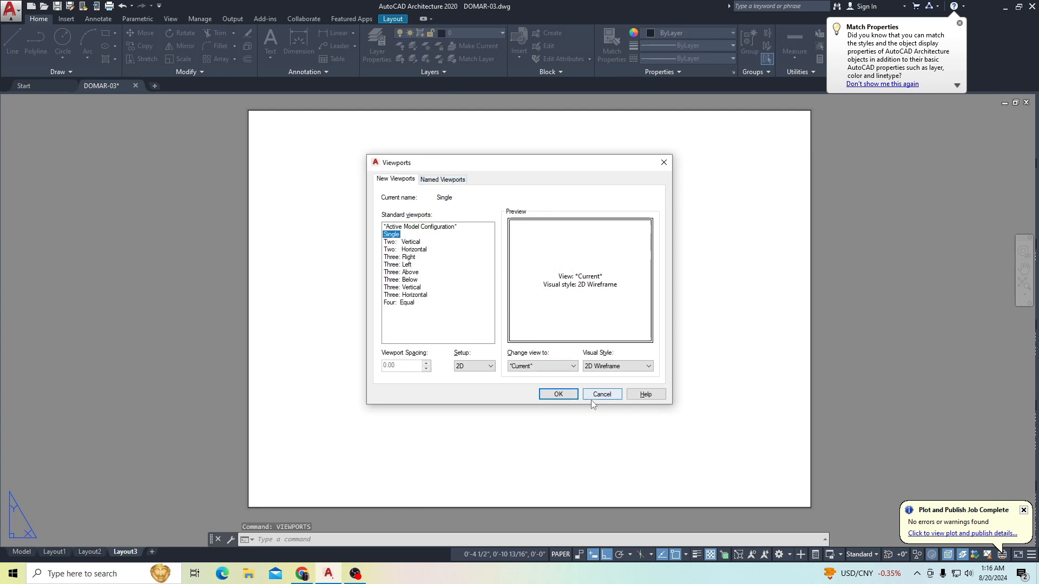
{"action": "left_click", "coordinate": [558, 395]}
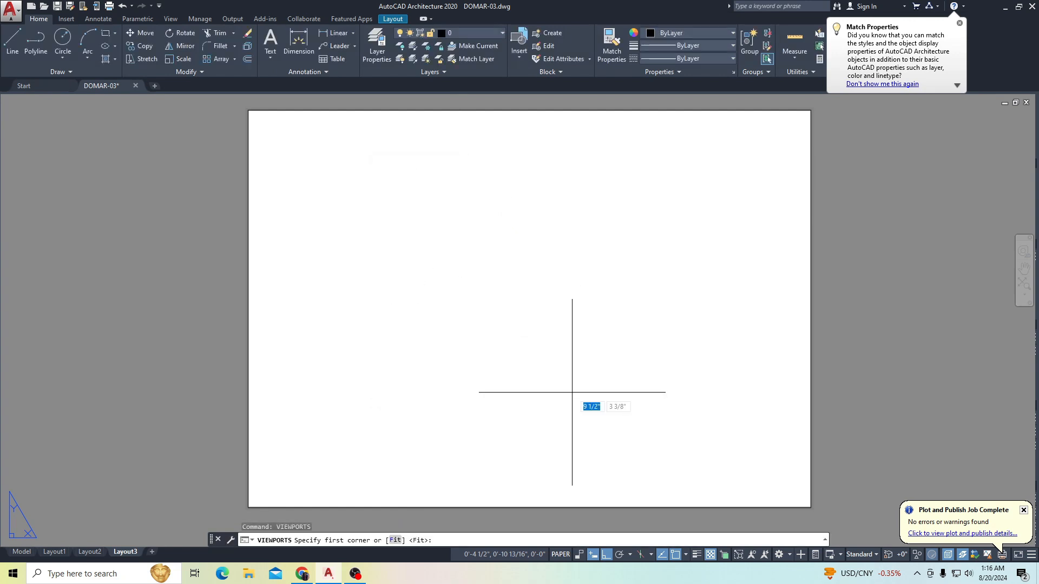
{"action": "left_click", "coordinate": [321, 192]}
{"action": "left_click", "coordinate": [742, 414]}
{"action": "scroll", "coordinate": [499, 395], "scroll_direction": "down", "scroll_amount": 2}
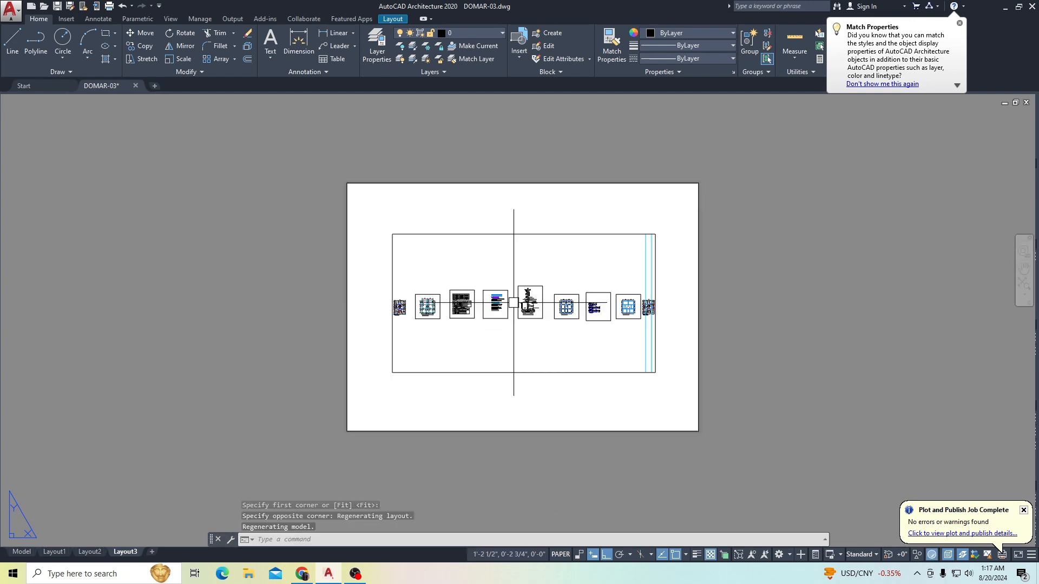
Step: Stretch the viewport's upper-left corner to the sheet border's upper-left corner with ortho off
{"action": "scroll", "coordinate": [484, 262], "scroll_direction": "up", "scroll_amount": 2}
{"action": "left_click", "coordinate": [441, 278]}
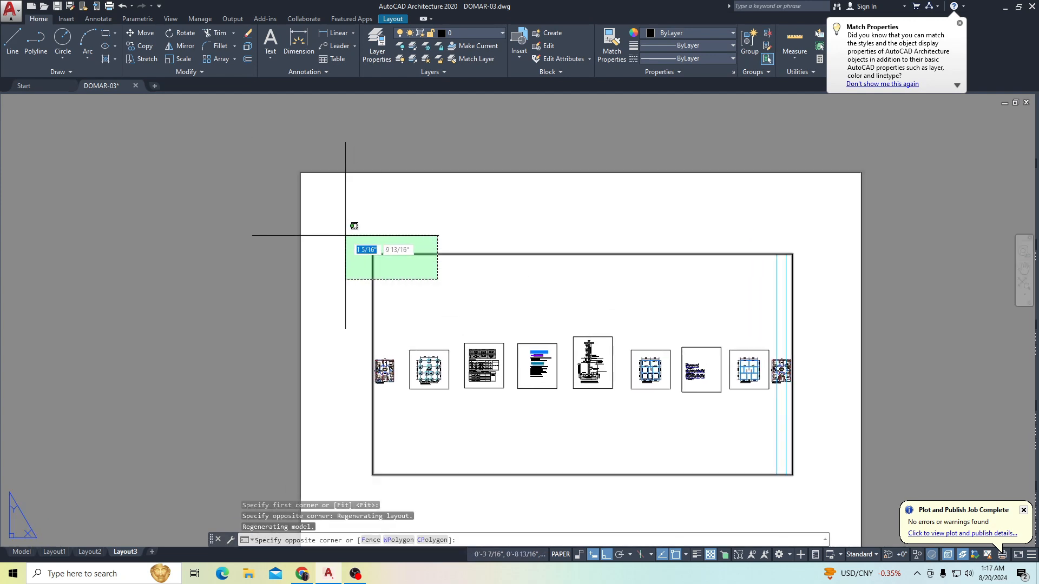
{"action": "left_click", "coordinate": [348, 227]}
{"action": "left_click", "coordinate": [373, 253]}
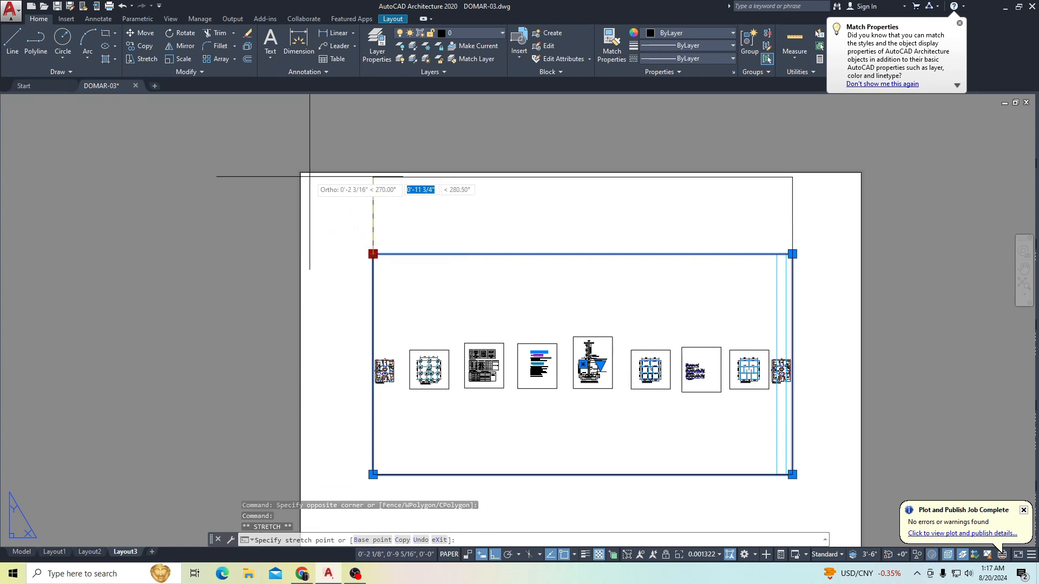
{"action": "scroll", "coordinate": [308, 182], "scroll_direction": "up", "scroll_amount": 4}
{"action": "scroll", "coordinate": [281, 166], "scroll_direction": "down", "scroll_amount": 3}
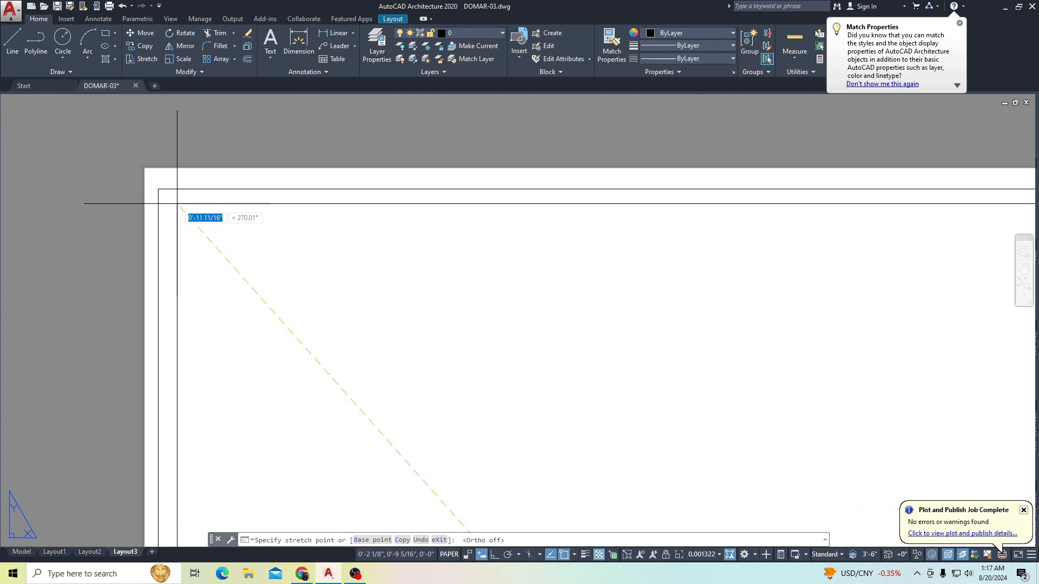
{"action": "scroll", "coordinate": [167, 198], "scroll_direction": "up", "scroll_amount": 2}
{"action": "scroll", "coordinate": [167, 198], "scroll_direction": "up", "scroll_amount": 2}
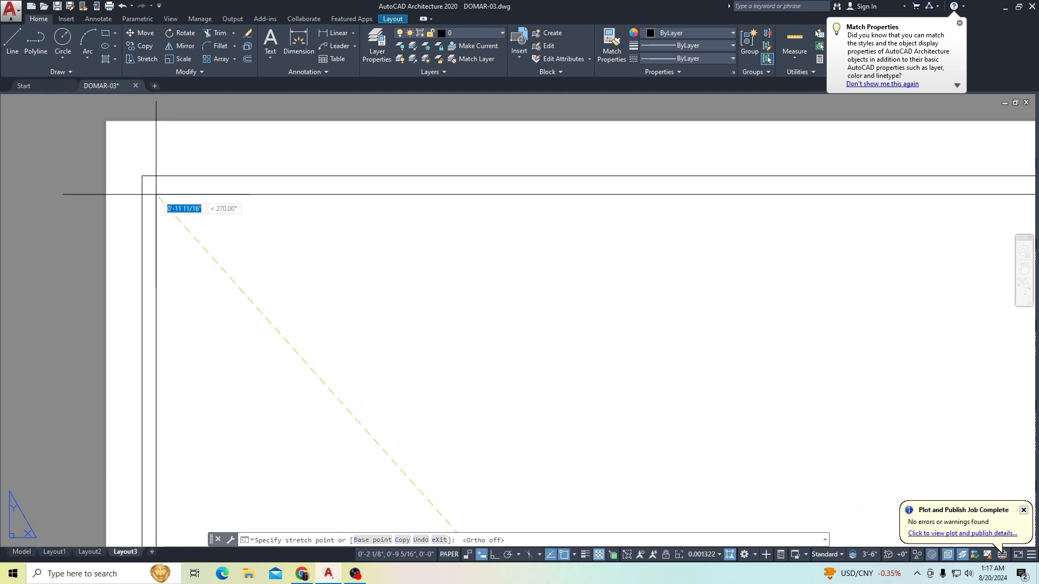
{"action": "left_click", "coordinate": [164, 191]}
{"action": "scroll", "coordinate": [352, 255], "scroll_direction": "down", "scroll_amount": 5}
{"action": "scroll", "coordinate": [428, 318], "scroll_direction": "up", "scroll_amount": 4}
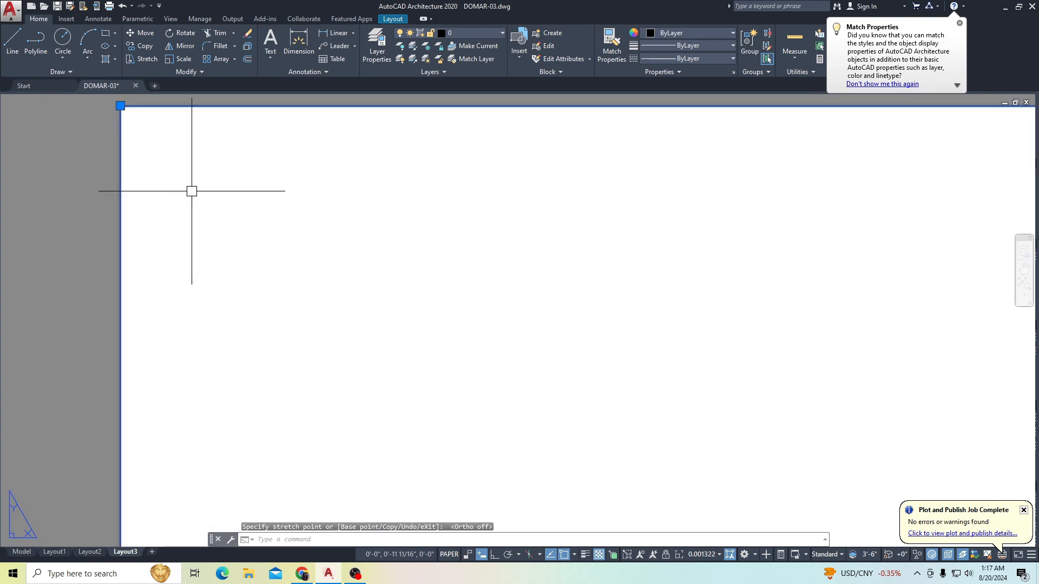
{"action": "scroll", "coordinate": [192, 168], "scroll_direction": "down", "scroll_amount": 4}
{"action": "scroll", "coordinate": [335, 241], "scroll_direction": "down", "scroll_amount": 3}
{"action": "scroll", "coordinate": [138, 96], "scroll_direction": "down", "scroll_amount": 1}
{"action": "scroll", "coordinate": [417, 291], "scroll_direction": "up", "scroll_amount": 6}
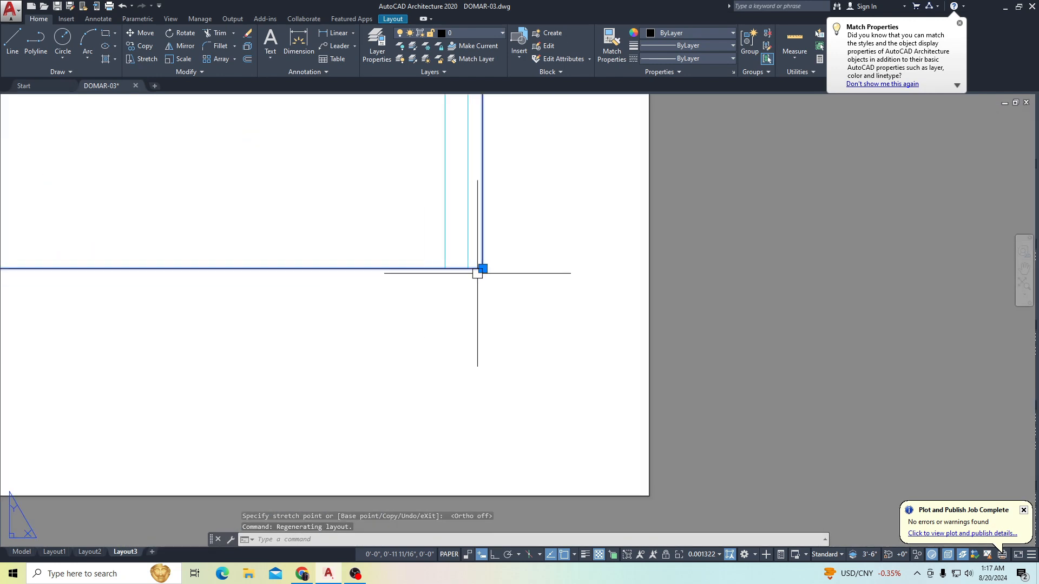
{"action": "left_click", "coordinate": [480, 269]}
{"action": "scroll", "coordinate": [494, 373], "scroll_direction": "up", "scroll_amount": 2}
{"action": "scroll", "coordinate": [507, 402], "scroll_direction": "up", "scroll_amount": 2}
{"action": "scroll", "coordinate": [507, 401], "scroll_direction": "up", "scroll_amount": 4}
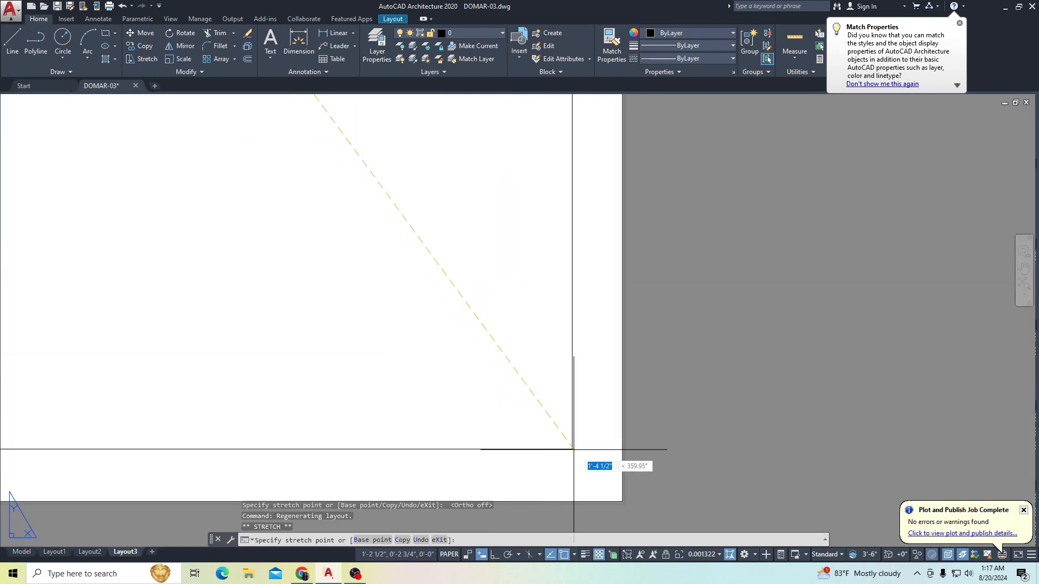
{"action": "scroll", "coordinate": [584, 449], "scroll_direction": "down", "scroll_amount": 3}
{"action": "scroll", "coordinate": [551, 411], "scroll_direction": "down", "scroll_amount": 2}
{"action": "scroll", "coordinate": [551, 411], "scroll_direction": "down", "scroll_amount": 4}
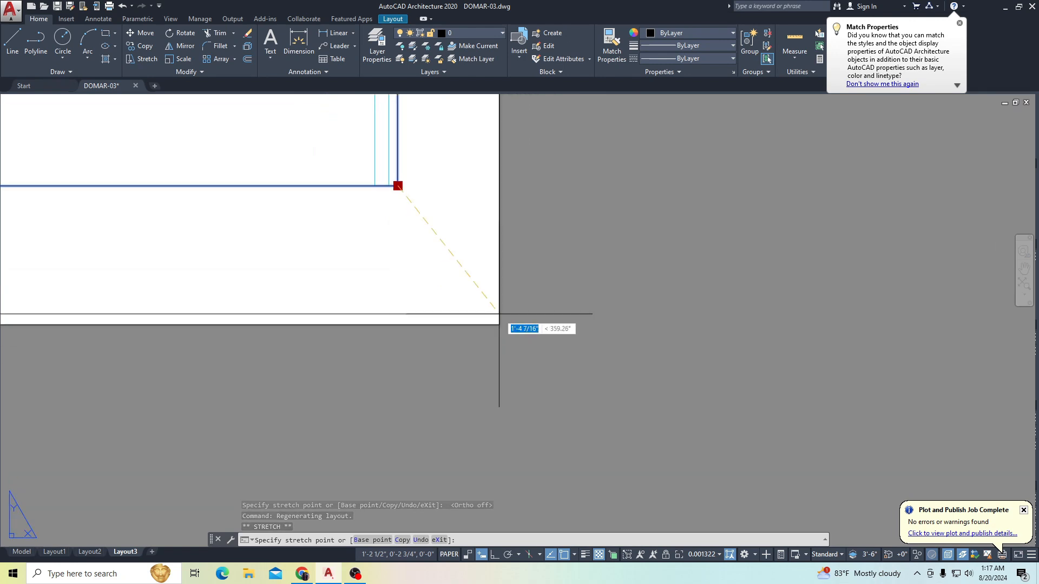
{"action": "key", "text": "Escape"}
Step: Stretch the viewport's lower-right corner to the sheet border's lower-right corner with ortho off, and clear the selection
{"action": "left_click", "coordinate": [476, 295]}
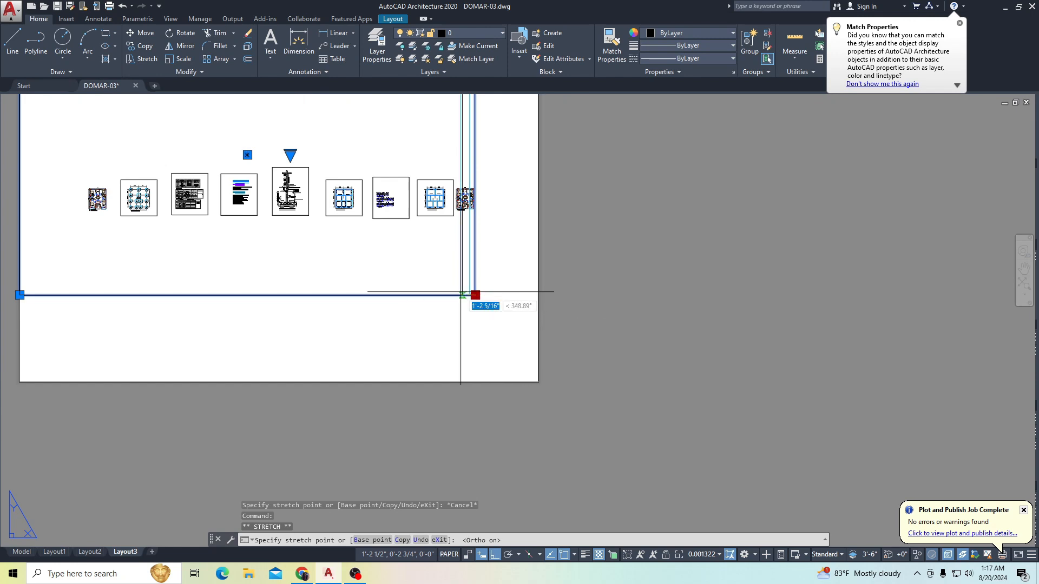
{"action": "key", "text": "F8"}
{"action": "key", "text": "F8"}
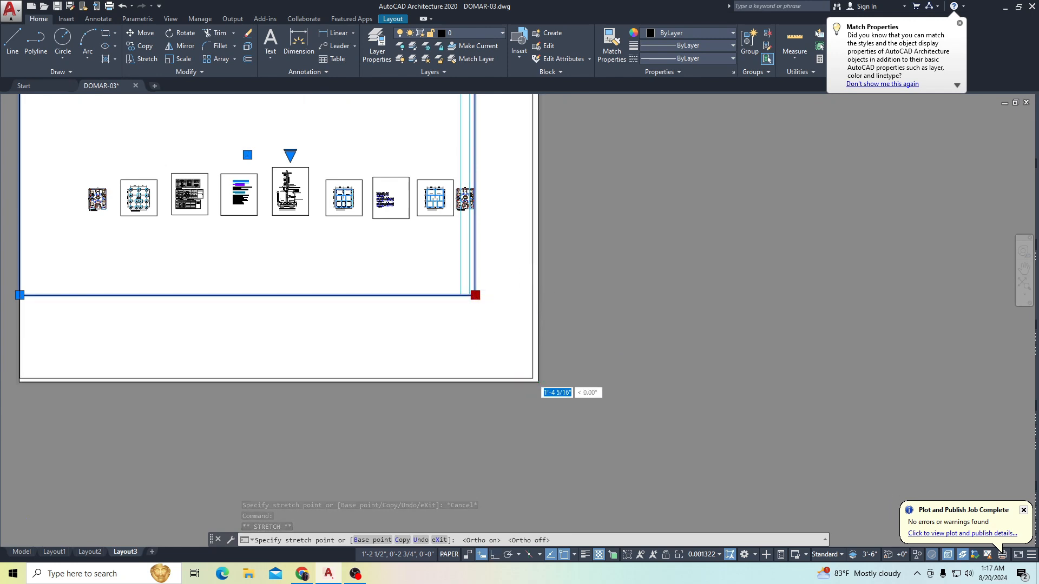
{"action": "scroll", "coordinate": [536, 379], "scroll_direction": "up", "scroll_amount": 3}
{"action": "scroll", "coordinate": [563, 379], "scroll_direction": "down", "scroll_amount": 7}
{"action": "scroll", "coordinate": [552, 348], "scroll_direction": "up", "scroll_amount": 5}
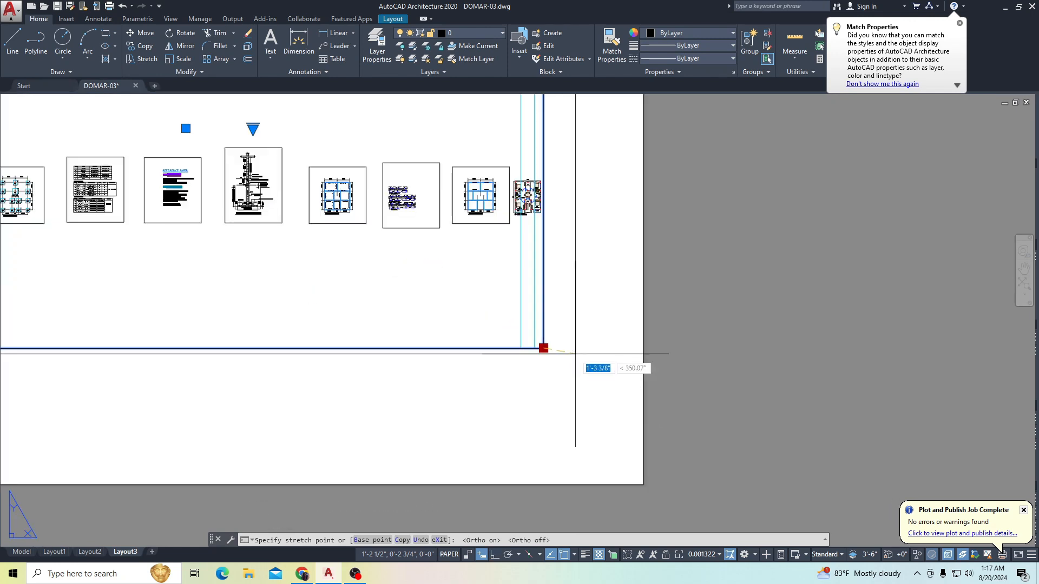
{"action": "key", "text": "F8"}
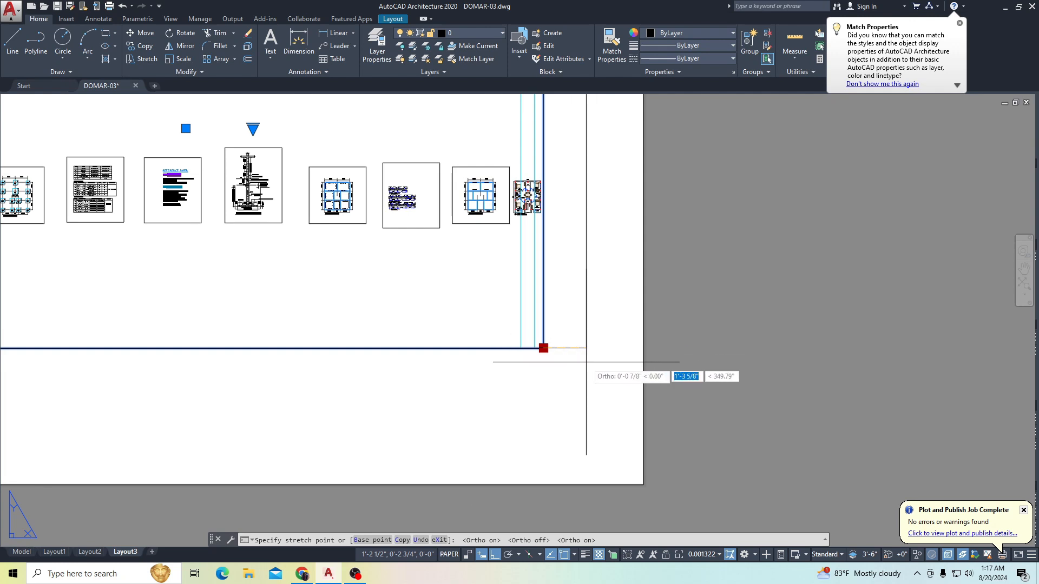
{"action": "key", "text": "F8"}
{"action": "middle_click_drag", "start_coordinate": [631, 430], "coordinate": [630, 350]}
{"action": "scroll", "coordinate": [629, 394], "scroll_direction": "up", "scroll_amount": 5}
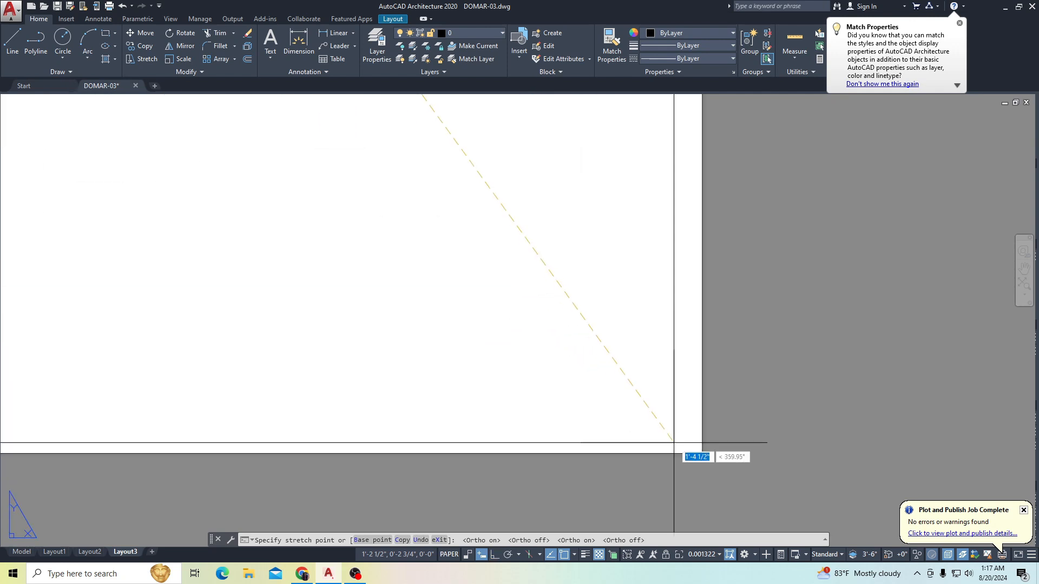
{"action": "scroll", "coordinate": [716, 448], "scroll_direction": "up", "scroll_amount": 4}
{"action": "scroll", "coordinate": [654, 459], "scroll_direction": "up", "scroll_amount": 2}
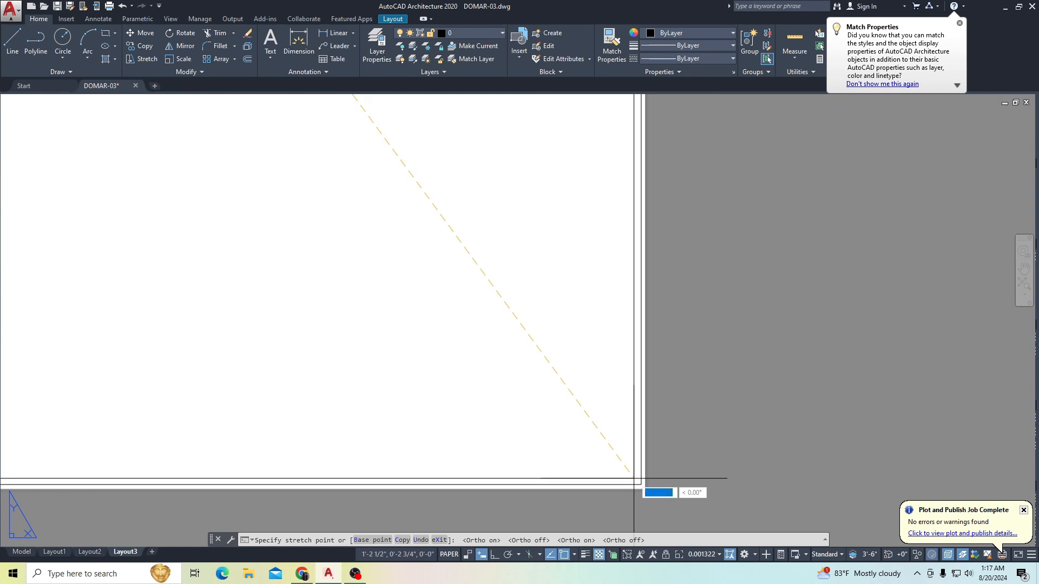
{"action": "scroll", "coordinate": [637, 483], "scroll_direction": "up", "scroll_amount": 3}
{"action": "left_click", "coordinate": [637, 483]}
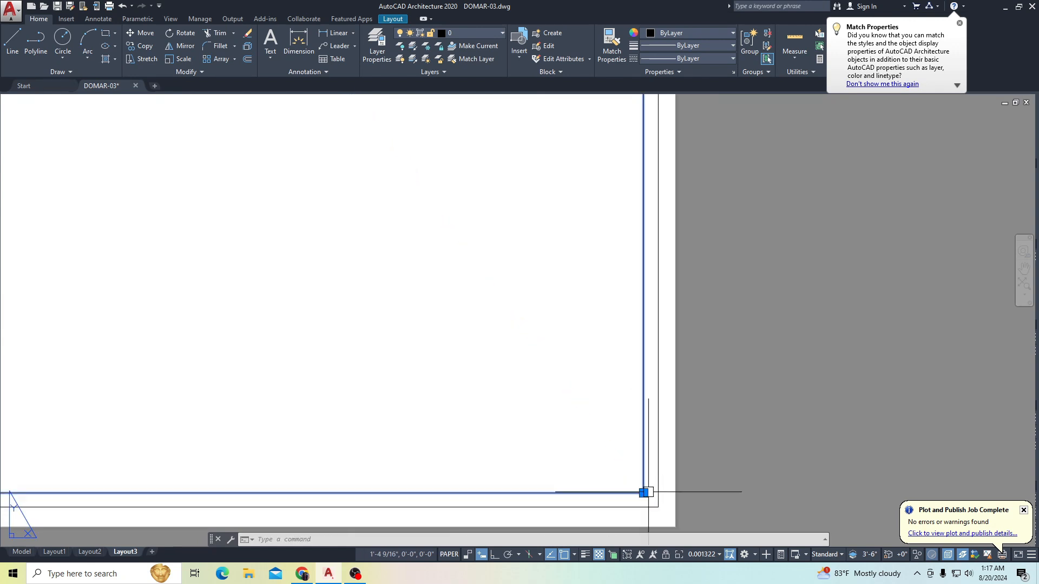
{"action": "middle_click_drag", "start_coordinate": [638, 483], "coordinate": [752, 383]}
{"action": "scroll", "coordinate": [695, 324], "scroll_direction": "down", "scroll_amount": 4}
{"action": "scroll", "coordinate": [695, 324], "scroll_direction": "down", "scroll_amount": 2}
{"action": "middle_click_drag", "start_coordinate": [695, 324], "coordinate": [724, 405]}
{"action": "scroll", "coordinate": [669, 359], "scroll_direction": "down", "scroll_amount": 7}
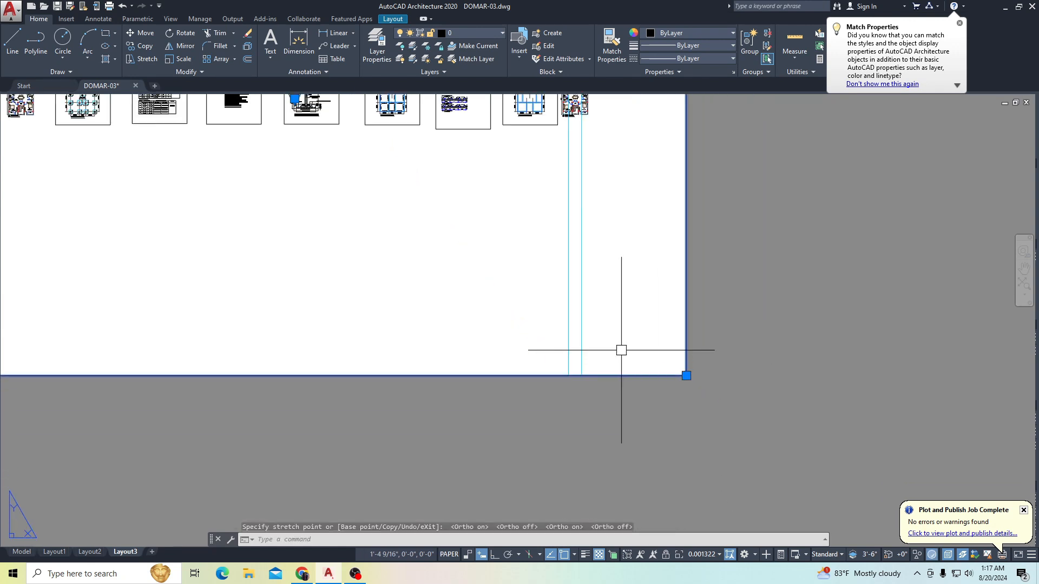
{"action": "middle_click_drag", "start_coordinate": [605, 345], "coordinate": [664, 416]}
{"action": "mouse_move", "coordinate": [551, 344]}
{"action": "middle_mouse_down"}
{"action": "mouse_move", "coordinate": [604, 423]}
{"action": "mouse_move", "coordinate": [561, 341]}
{"action": "middle_mouse_up"}
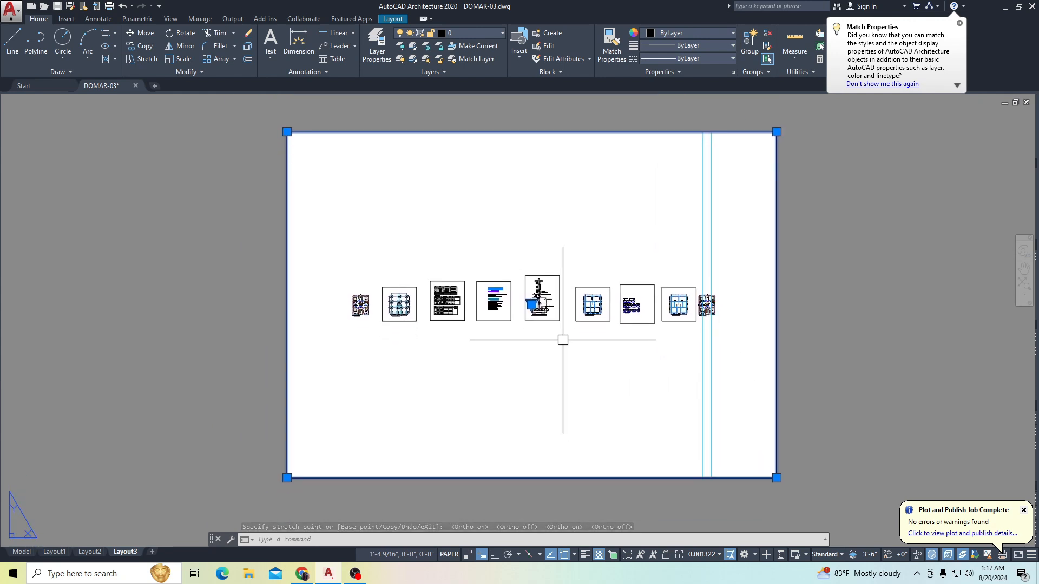
{"action": "key", "text": "Escape"}
Step: Activate the viewport and frame the ground floor plan in it, switching out to paper space once and back into the viewport
{"action": "middle_click_drag", "start_coordinate": [406, 316], "coordinate": [412, 320]}
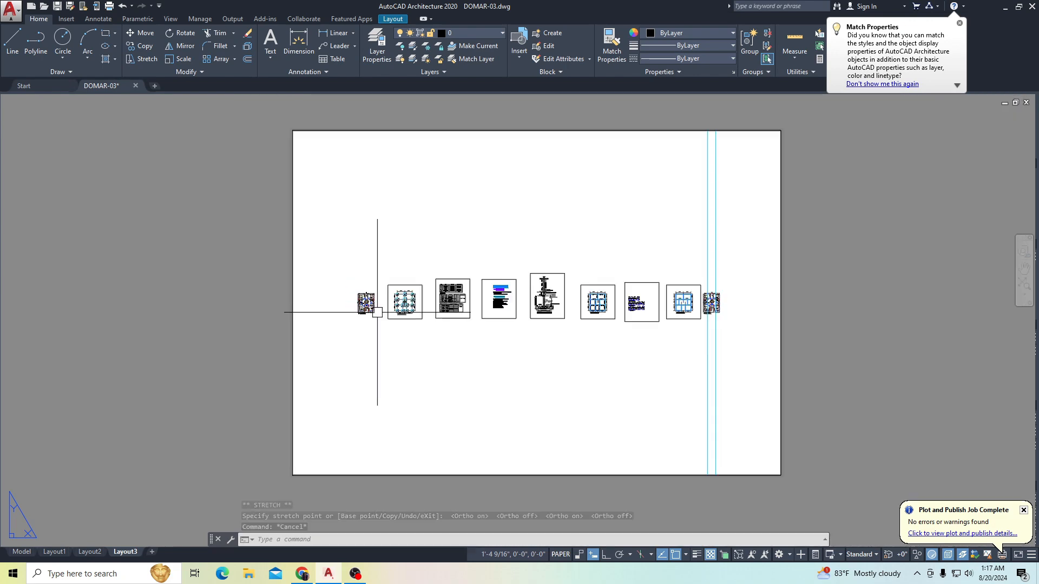
{"action": "middle_click_drag", "start_coordinate": [378, 301], "coordinate": [535, 292]}
{"action": "double_click", "coordinate": [392, 324]}
{"action": "scroll", "coordinate": [390, 304], "scroll_direction": "up", "scroll_amount": 10}
{"action": "left_click", "coordinate": [408, 292]}
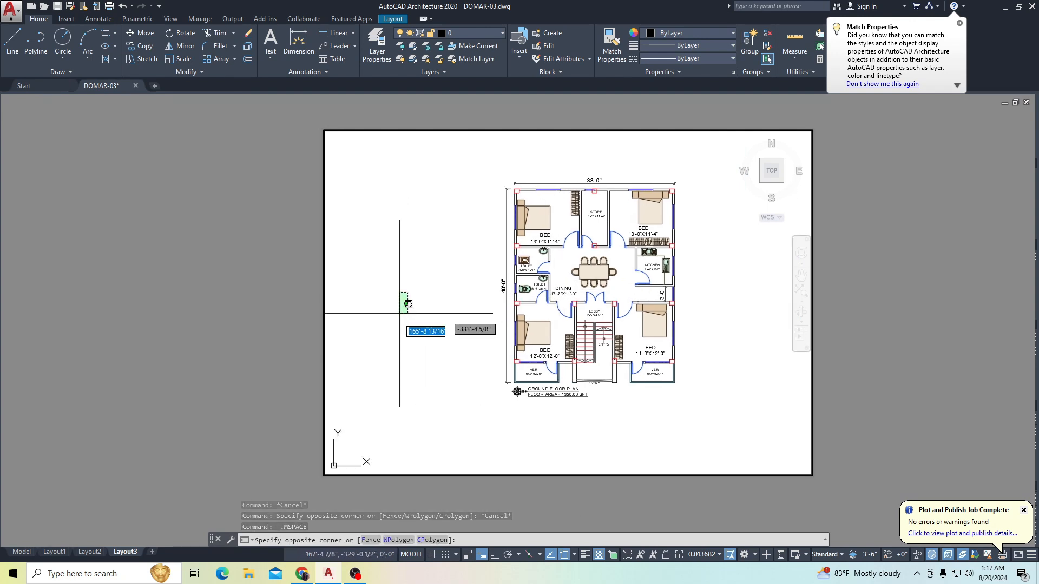
{"action": "key", "text": "Escape"}
{"action": "double_click", "coordinate": [230, 258]}
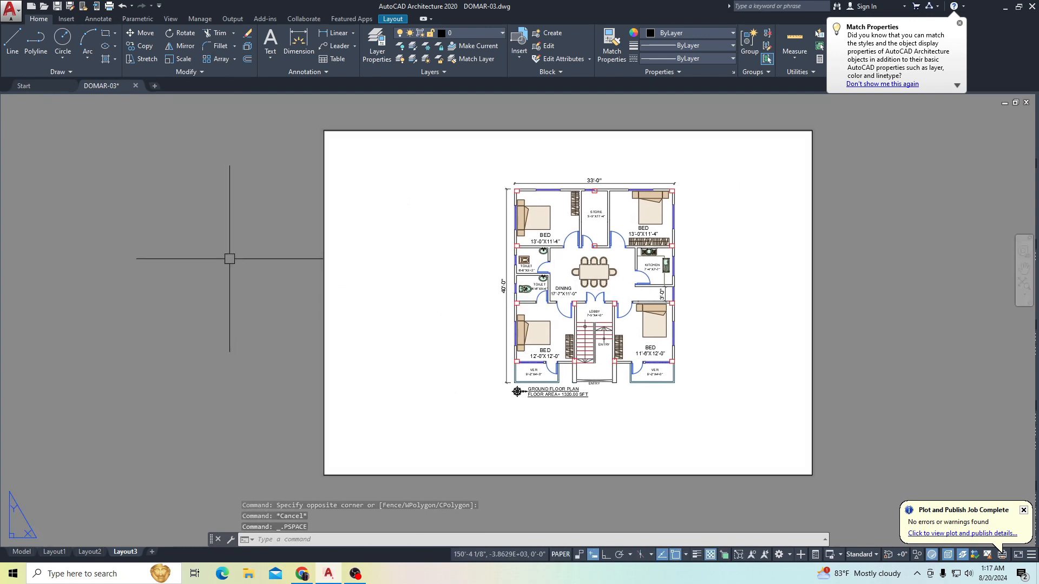
{"action": "double_click", "coordinate": [470, 267]}
{"action": "mouse_move", "coordinate": [571, 260]}
{"action": "middle_mouse_down"}
{"action": "mouse_move", "coordinate": [546, 258]}
{"action": "mouse_move", "coordinate": [558, 260]}
{"action": "middle_mouse_up"}
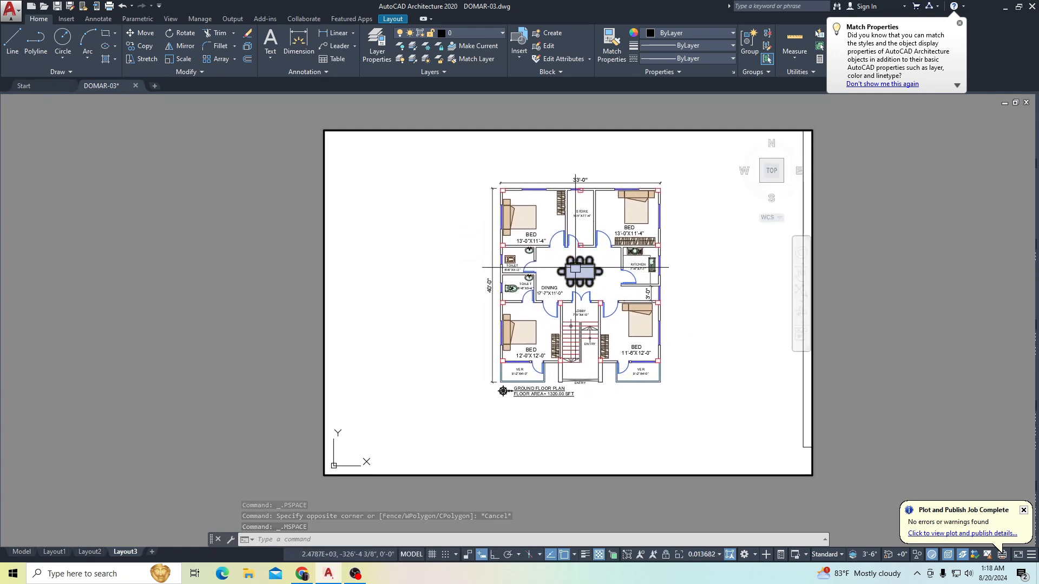
Step: Try enlarging the ground floor plan inside the viewport with real-time zoom, and zoom back out
{"action": "right_click", "coordinate": [561, 252]}
{"action": "left_click", "coordinate": [638, 346]}
{"action": "left_click_drag", "start_coordinate": [638, 347], "coordinate": [641, 186]}
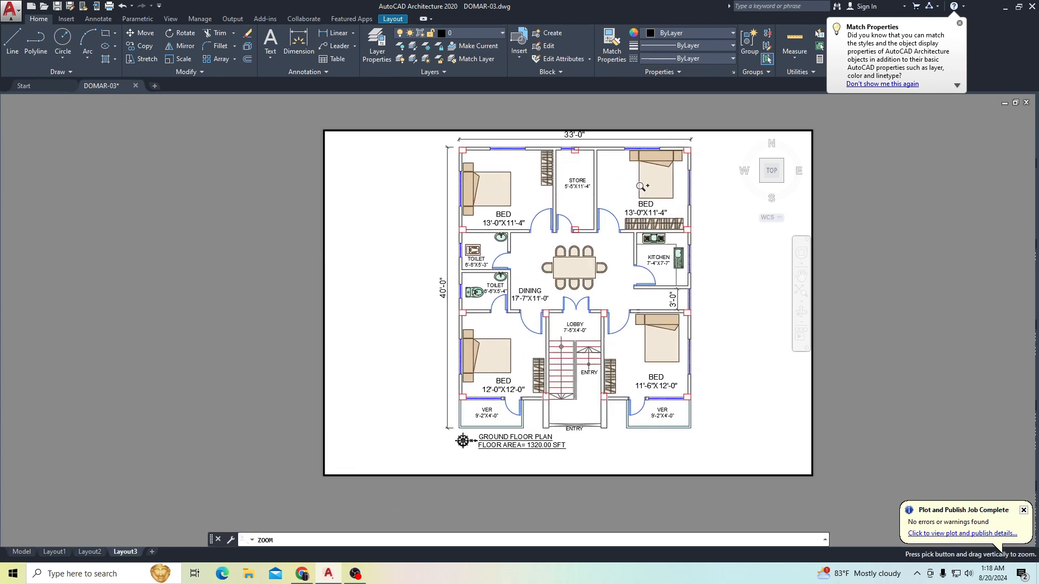
{"action": "right_click", "coordinate": [603, 194]}
{"action": "left_click", "coordinate": [614, 207]}
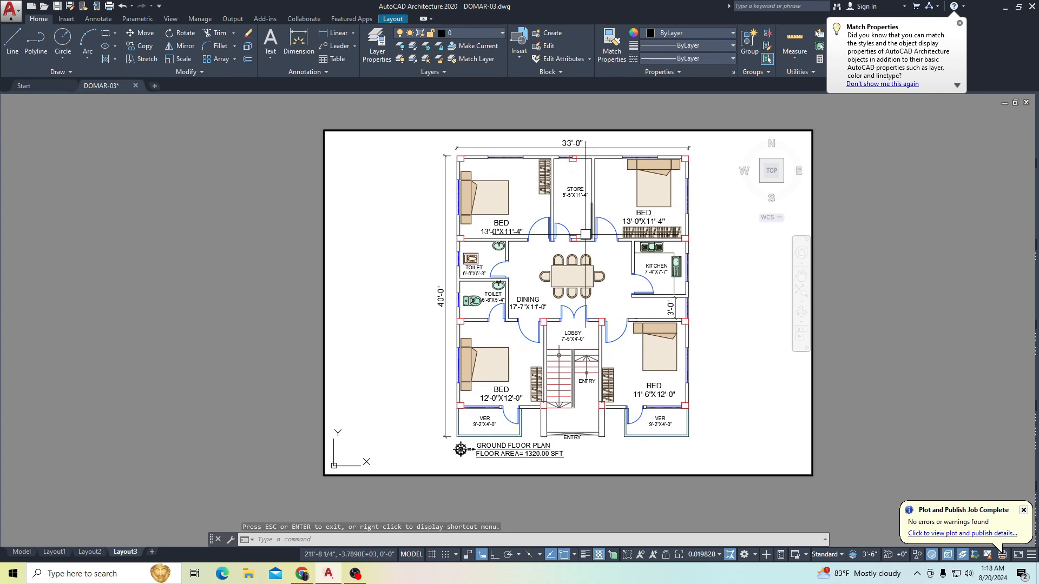
{"action": "scroll", "coordinate": [583, 256], "scroll_direction": "down", "scroll_amount": 3}
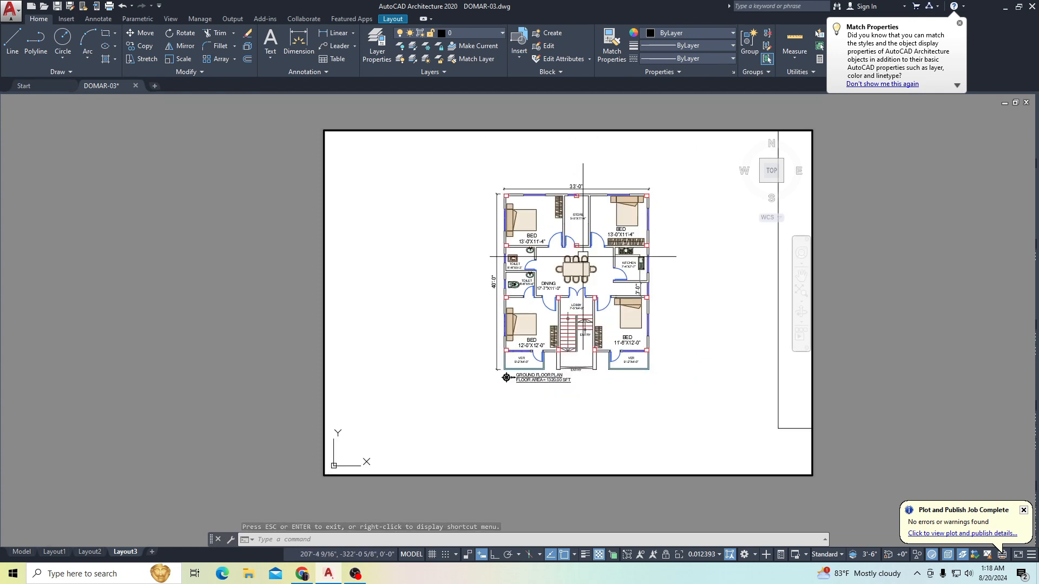
{"action": "key", "text": "Escape"}
Step: Fit the ground floor plan to the viewport with Zoom Object, and return to paper space
{"action": "type", "text": "z"}
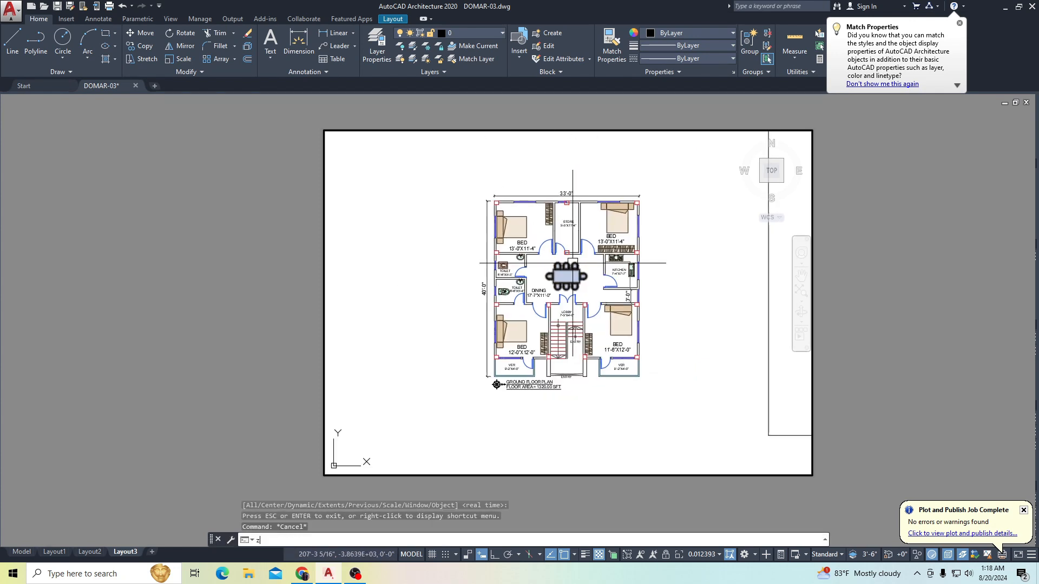
{"action": "key", "text": "Return"}
{"action": "key", "text": "Return"}
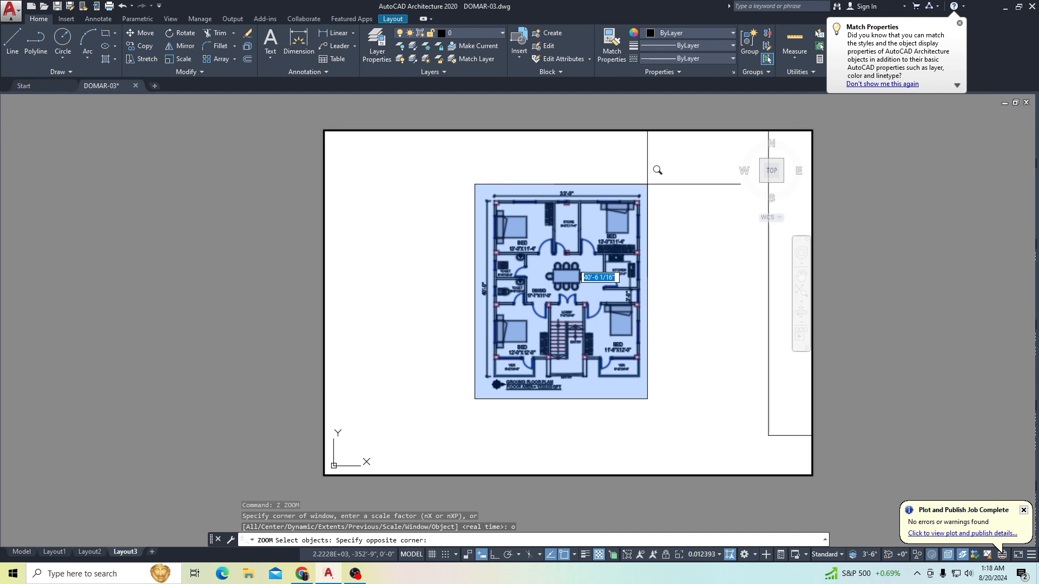
{"action": "left_click", "coordinate": [648, 184]}
{"action": "key", "text": "Return"}
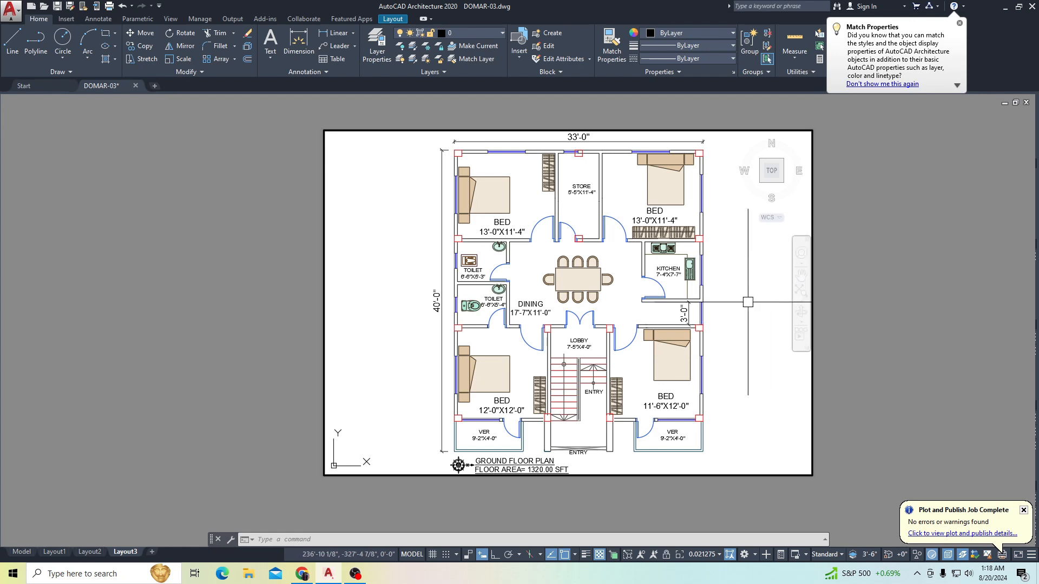
{"action": "type", "text": "PS"}
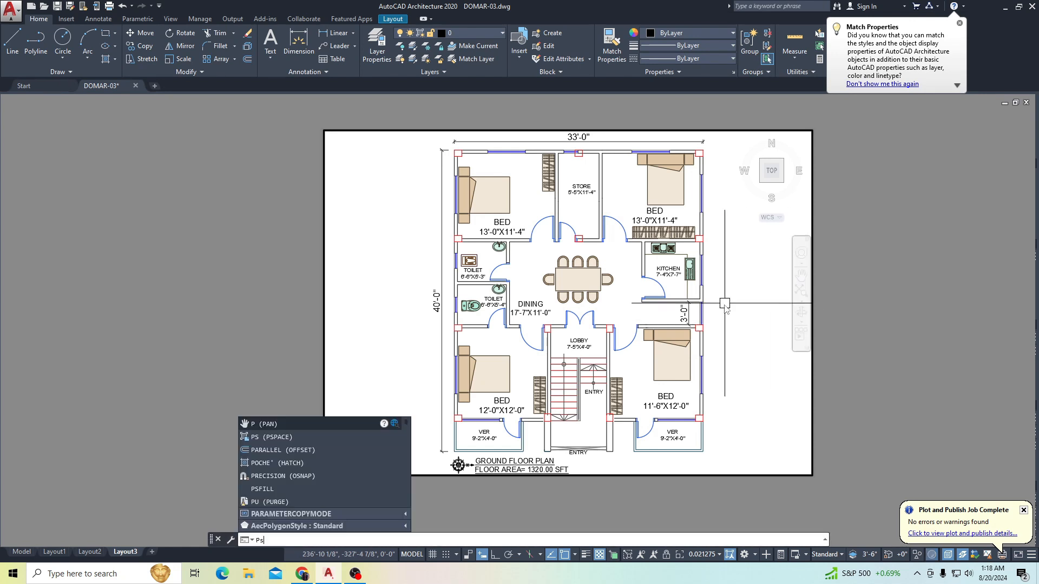
{"action": "key", "text": "Return"}
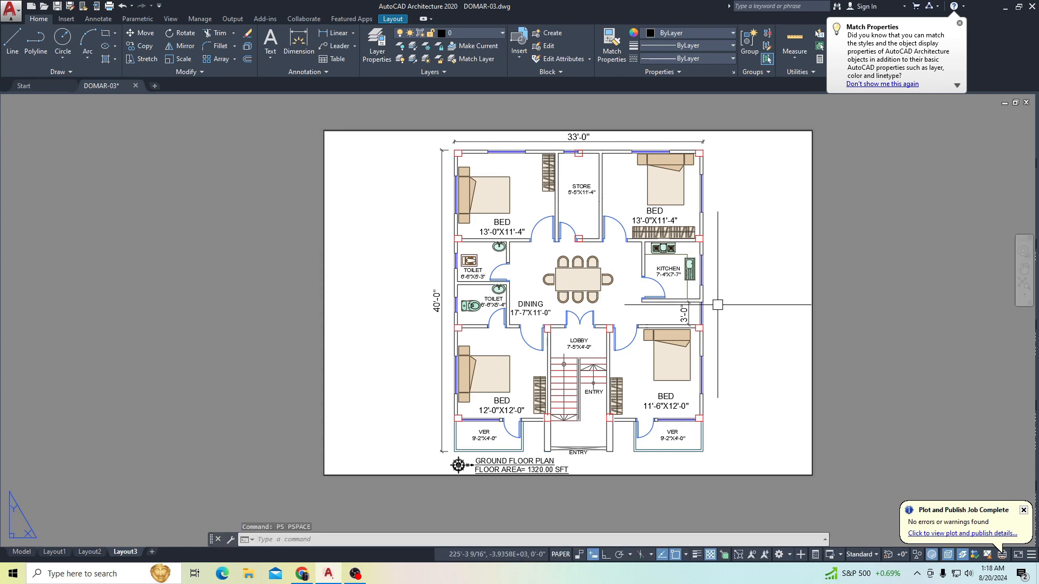
{"action": "scroll", "coordinate": [718, 304], "scroll_direction": "down", "scroll_amount": 2}
{"action": "scroll", "coordinate": [715, 287], "scroll_direction": "up", "scroll_amount": 2}
{"action": "middle_click_drag", "start_coordinate": [713, 287], "coordinate": [698, 279]}
{"action": "double_click", "coordinate": [704, 286]}
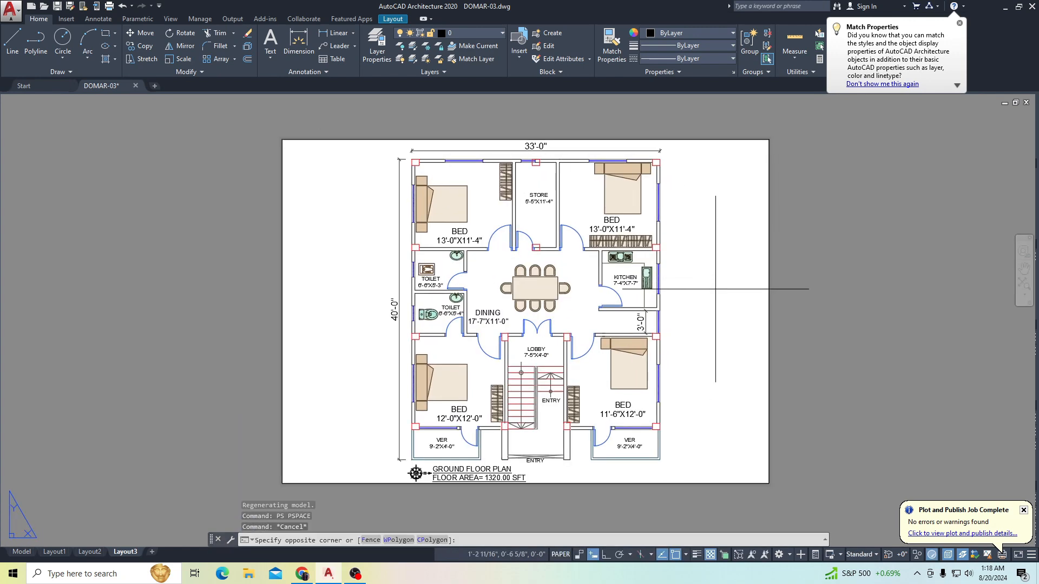
{"action": "double_click", "coordinate": [826, 293]}
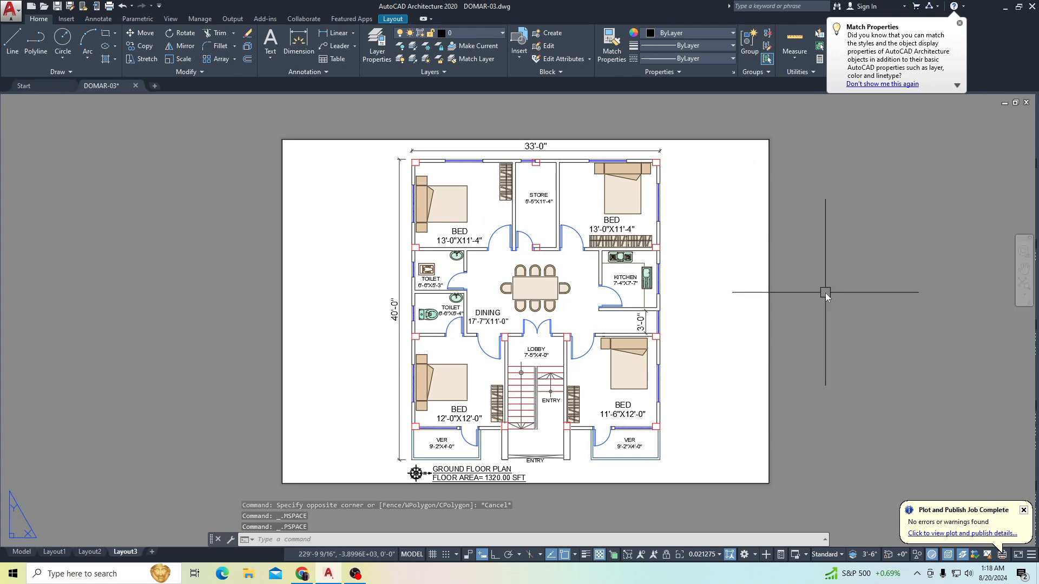
{"action": "scroll", "coordinate": [631, 315], "scroll_direction": "down", "scroll_amount": 2}
{"action": "scroll", "coordinate": [571, 300], "scroll_direction": "up", "scroll_amount": 2}
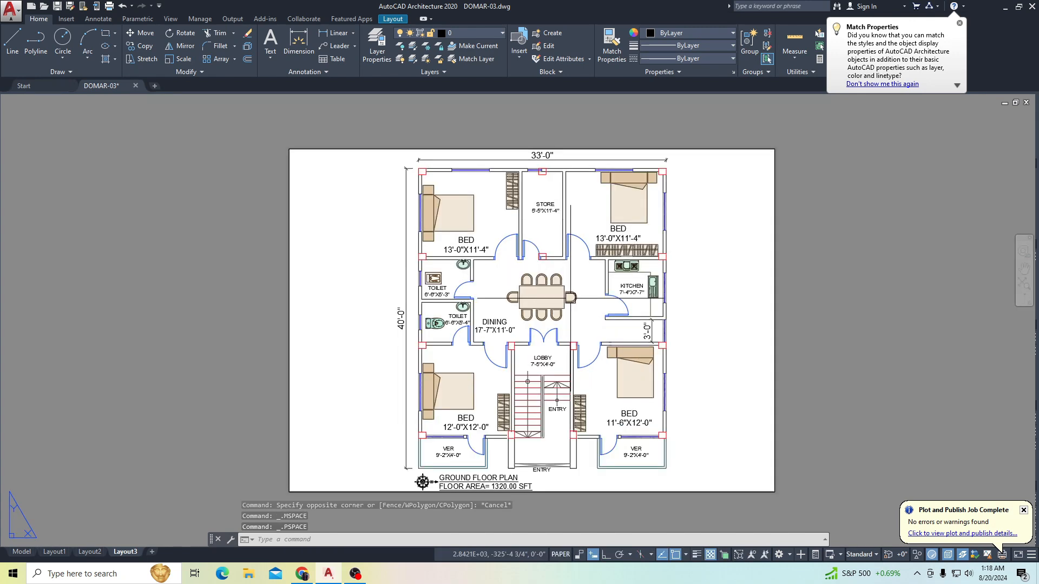
{"action": "middle_click_drag", "start_coordinate": [576, 299], "coordinate": [405, 307]}
{"action": "key", "text": "Escape"}
{"action": "scroll", "coordinate": [560, 295], "scroll_direction": "down", "scroll_amount": 3}
{"action": "scroll", "coordinate": [428, 309], "scroll_direction": "up", "scroll_amount": 4}
{"action": "key", "text": "Escape"}
{"action": "scroll", "coordinate": [449, 350], "scroll_direction": "down", "scroll_amount": 2}
{"action": "middle_click_drag", "start_coordinate": [448, 349], "coordinate": [407, 340]}
{"action": "key", "text": "Escape"}
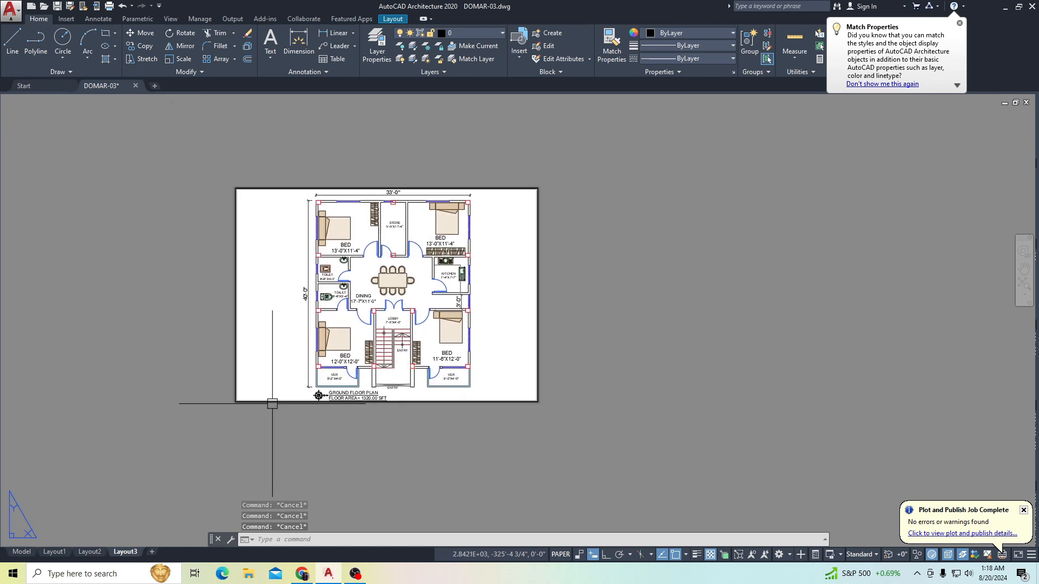
Step: Copy the sheet border and its viewport horizontally to the right of the original sheet with ortho on
{"action": "left_click", "coordinate": [194, 422]}
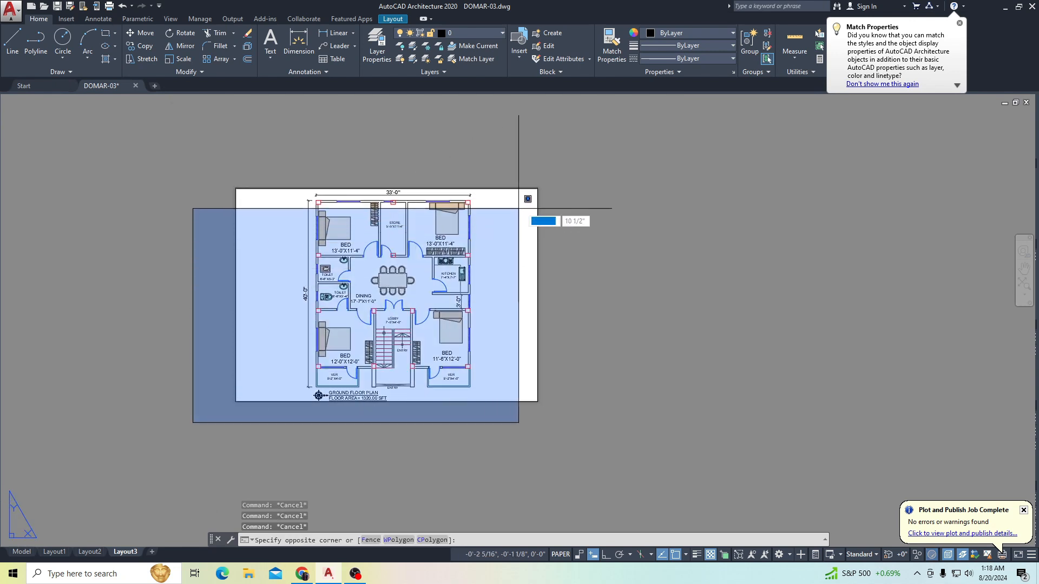
{"action": "left_click", "coordinate": [570, 174]}
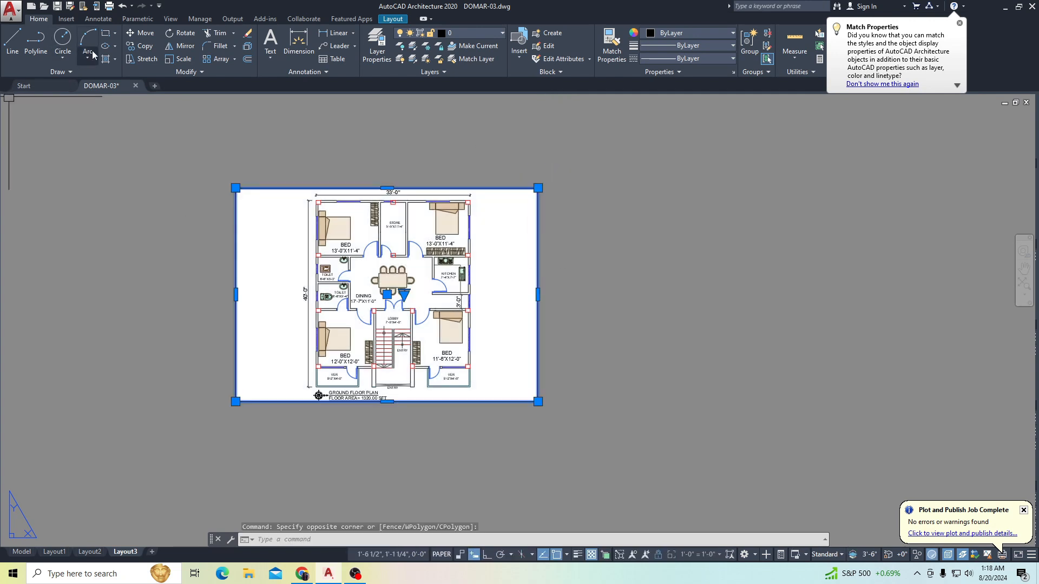
{"action": "type", "text": "co"}
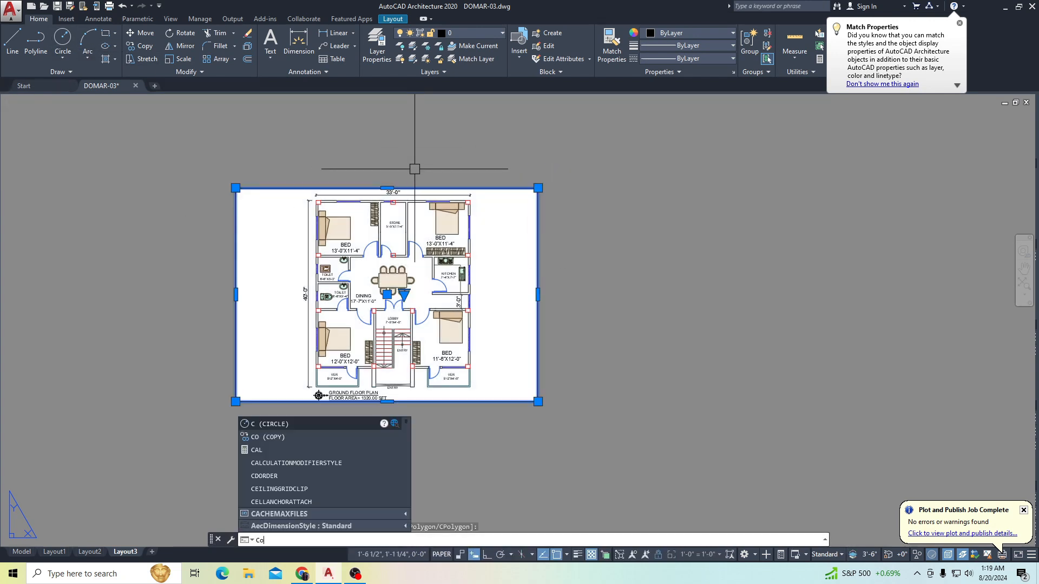
{"action": "key", "text": "Return"}
{"action": "left_click", "coordinate": [326, 155]}
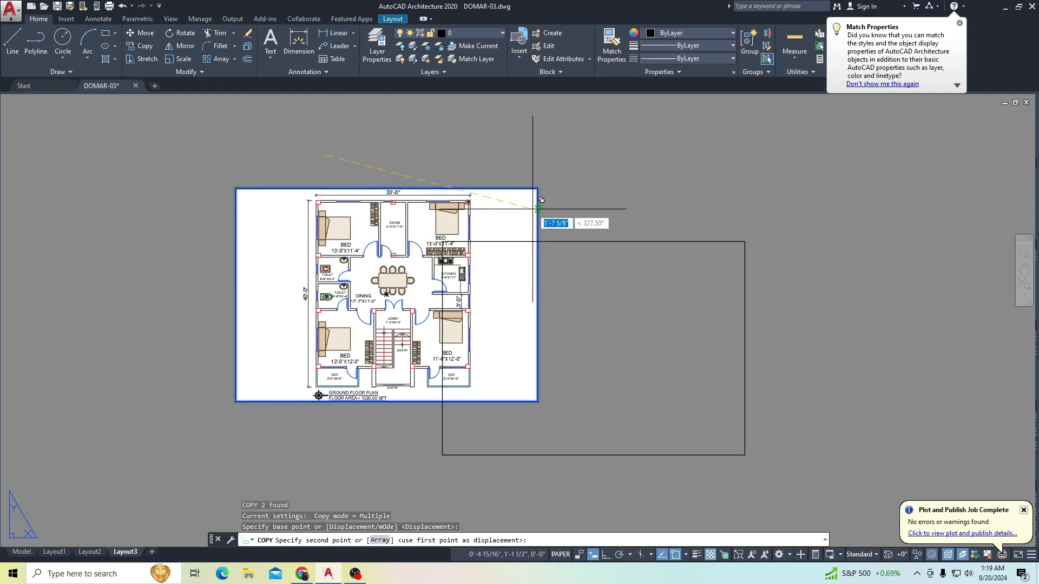
{"action": "key", "text": "F8"}
{"action": "left_click", "coordinate": [656, 159]}
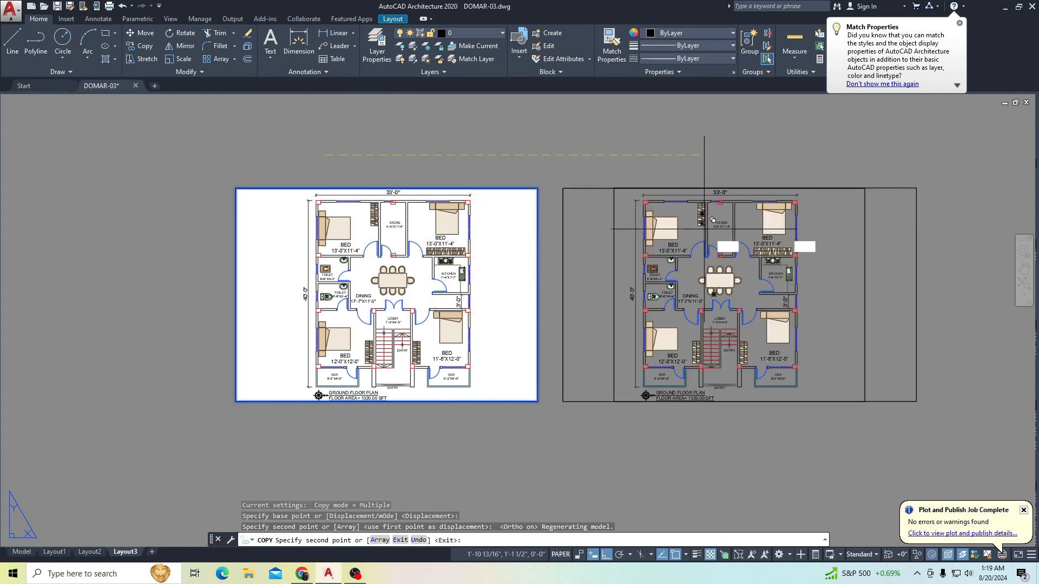
{"action": "scroll", "coordinate": [740, 212], "scroll_direction": "up", "scroll_amount": 2}
{"action": "middle_click_drag", "start_coordinate": [740, 213], "coordinate": [554, 198]}
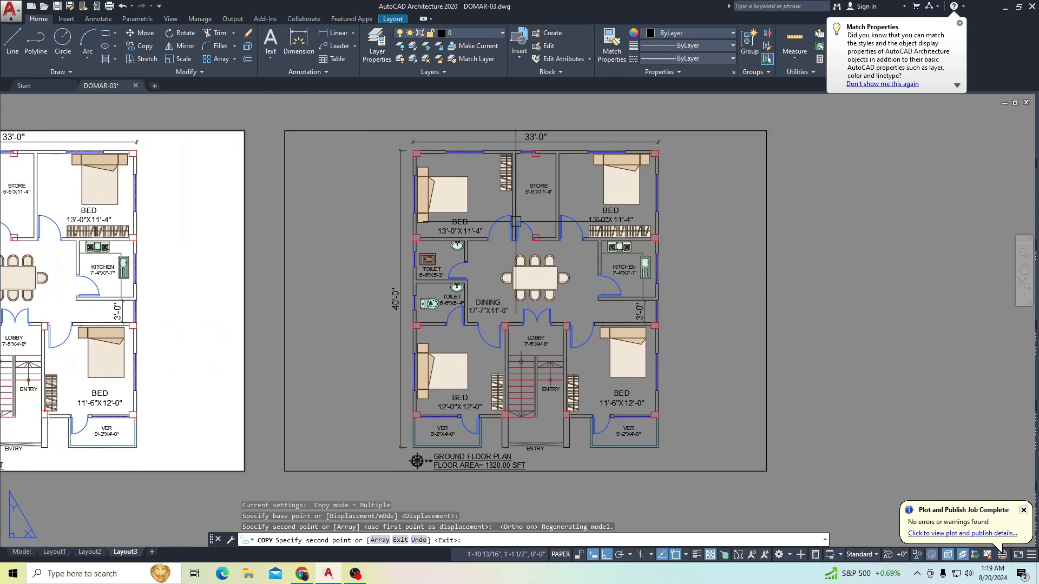
{"action": "key", "text": "Escape"}
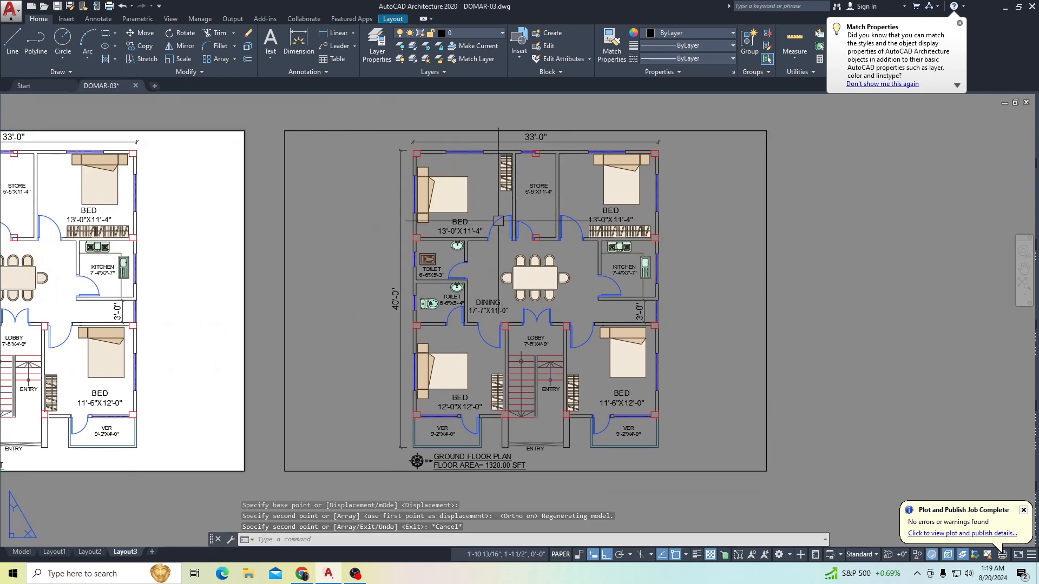
Step: Activate the copied viewport and bring the FOOTING & COLUMN SECTION drawing into it
{"action": "left_click", "coordinate": [542, 212]}
{"action": "key", "text": "Escape"}
{"action": "double_click", "coordinate": [541, 217]}
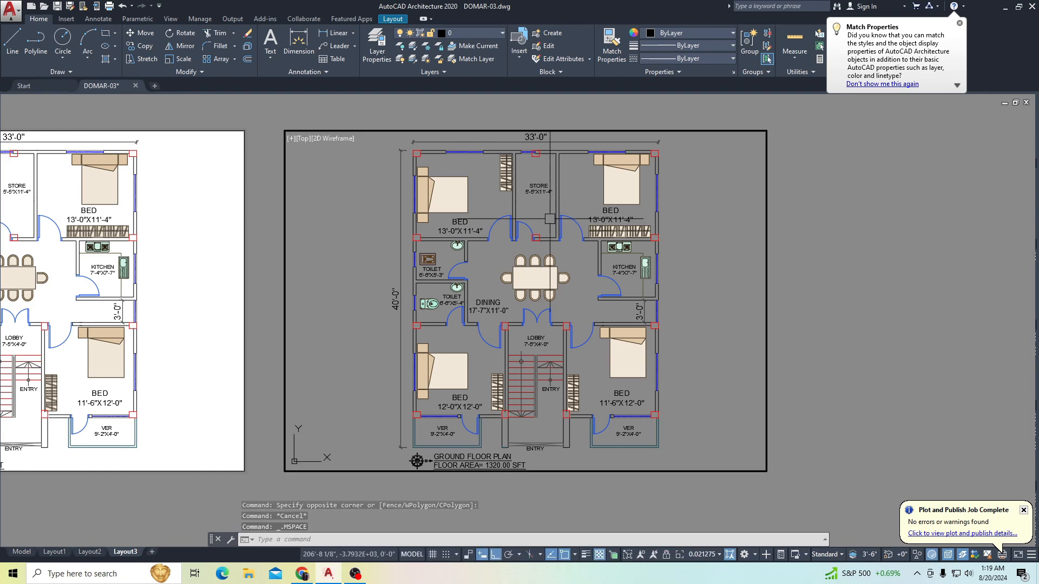
{"action": "scroll", "coordinate": [596, 262], "scroll_direction": "down", "scroll_amount": 8}
{"action": "middle_click_drag", "start_coordinate": [628, 263], "coordinate": [436, 267]}
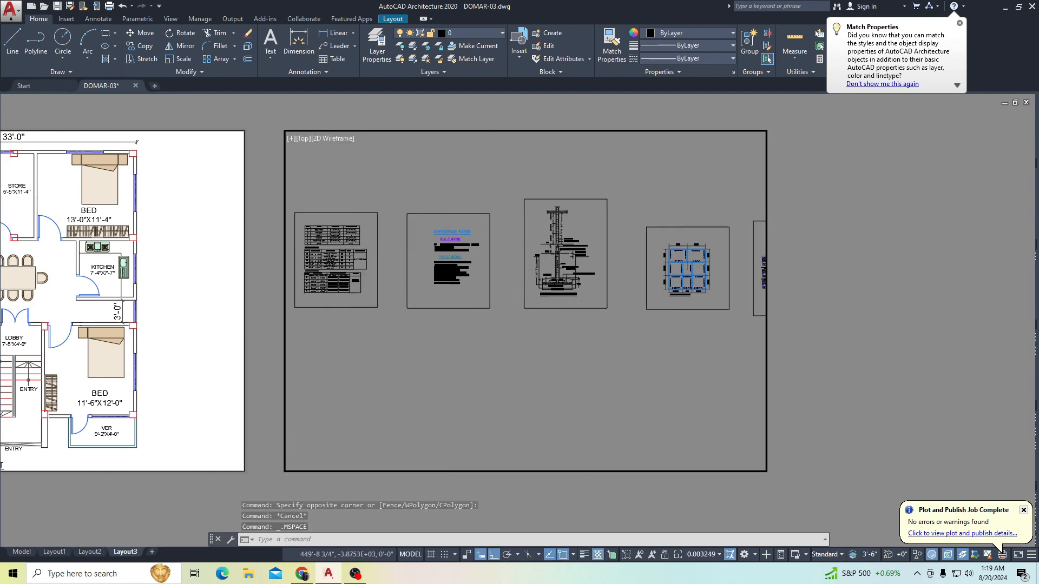
{"action": "scroll", "coordinate": [550, 241], "scroll_direction": "up", "scroll_amount": 7}
{"action": "middle_click_drag", "start_coordinate": [572, 228], "coordinate": [535, 245]}
{"action": "scroll", "coordinate": [444, 260], "scroll_direction": "down", "scroll_amount": 2}
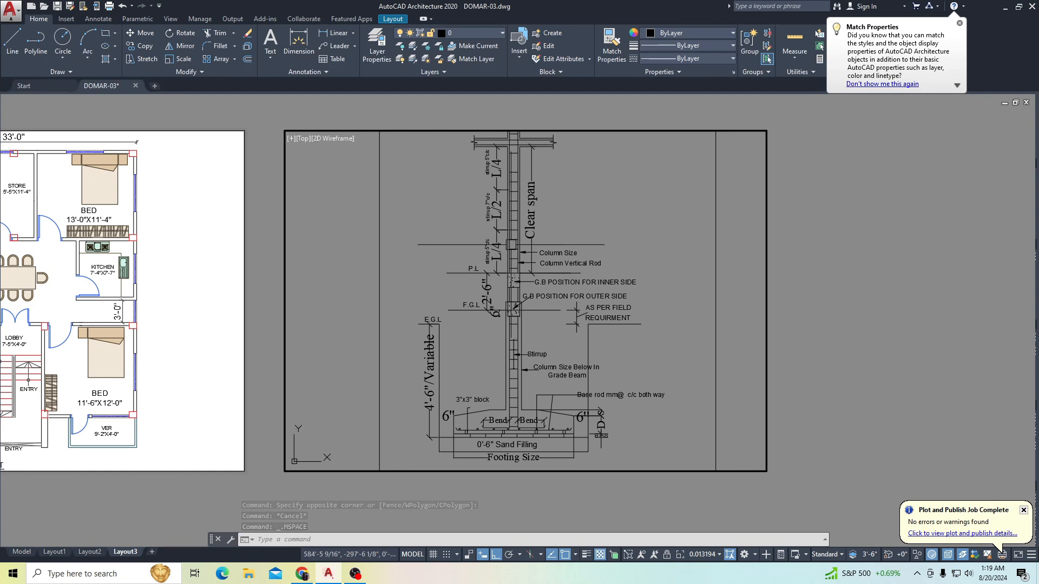
Step: Frame the whole footing and column section sheet centrally in the copied viewport, and return to paper space
{"action": "scroll", "coordinate": [515, 237], "scroll_direction": "up", "scroll_amount": 2}
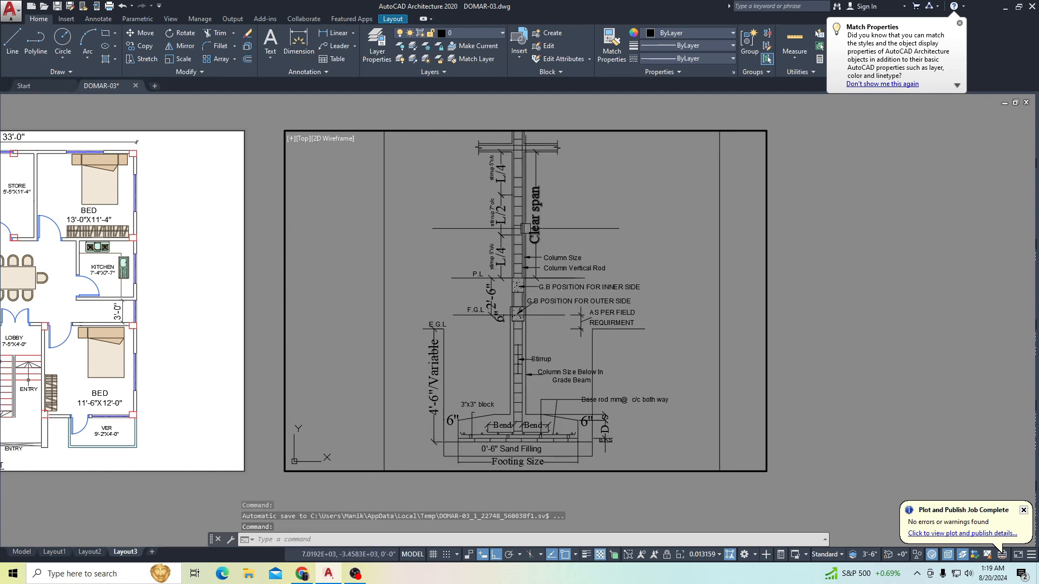
{"action": "scroll", "coordinate": [545, 246], "scroll_direction": "down", "scroll_amount": 2}
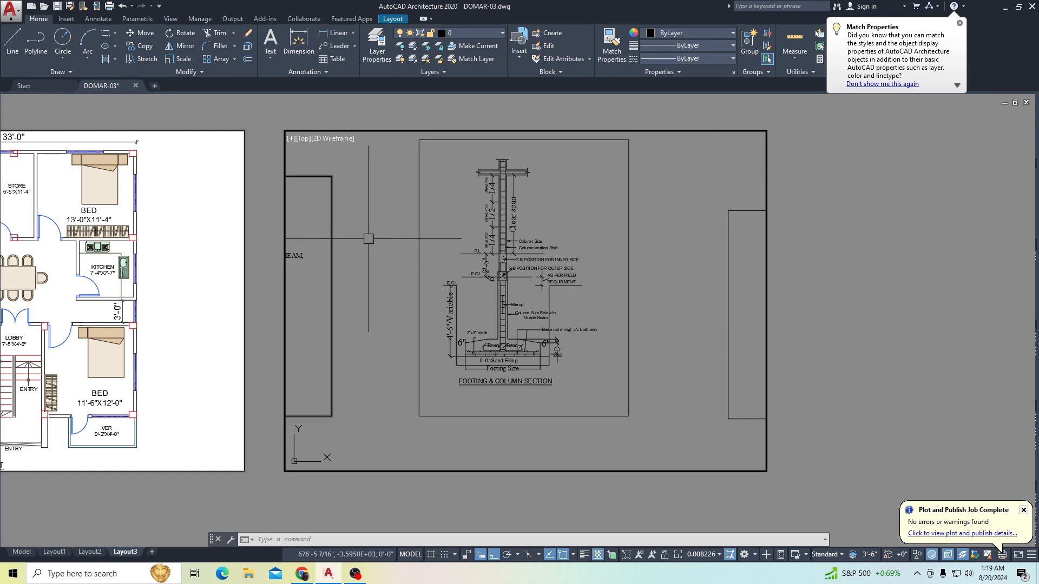
{"action": "middle_click_drag", "start_coordinate": [539, 227], "coordinate": [527, 236]}
{"action": "scroll", "coordinate": [495, 301], "scroll_direction": "up", "scroll_amount": 2}
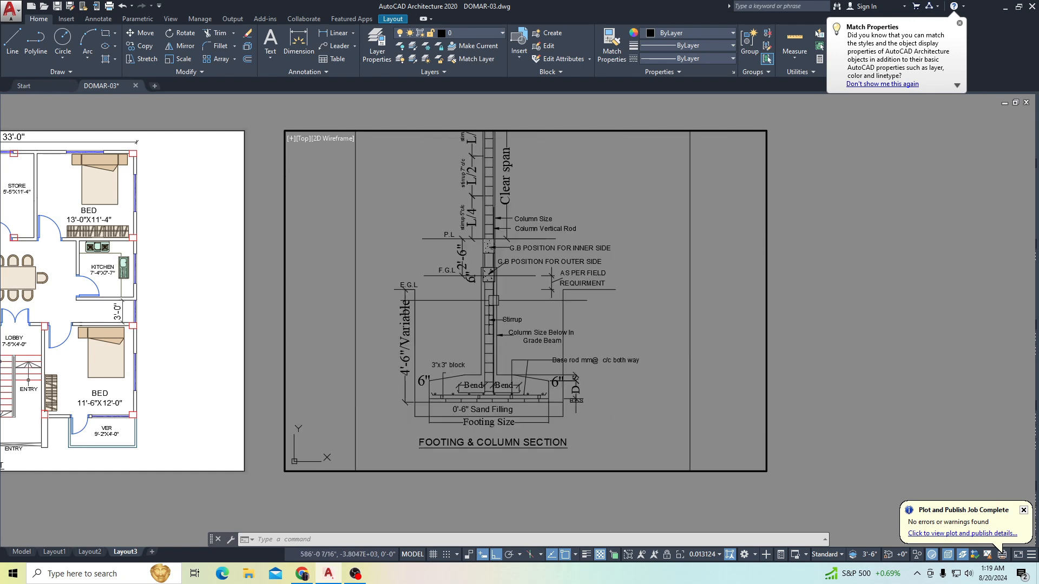
{"action": "middle_click_drag", "start_coordinate": [496, 301], "coordinate": [502, 319]}
{"action": "scroll", "coordinate": [527, 294], "scroll_direction": "down", "scroll_amount": 2}
{"action": "scroll", "coordinate": [510, 284], "scroll_direction": "up", "scroll_amount": 2}
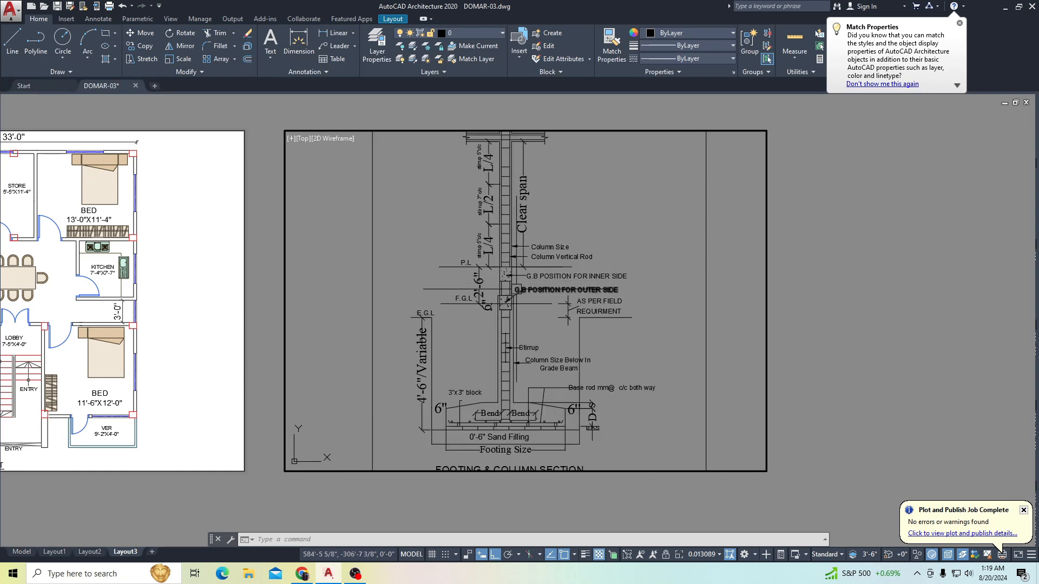
{"action": "scroll", "coordinate": [510, 284], "scroll_direction": "down", "scroll_amount": 2}
{"action": "scroll", "coordinate": [514, 285], "scroll_direction": "up", "scroll_amount": 2}
{"action": "scroll", "coordinate": [527, 293], "scroll_direction": "down", "scroll_amount": 2}
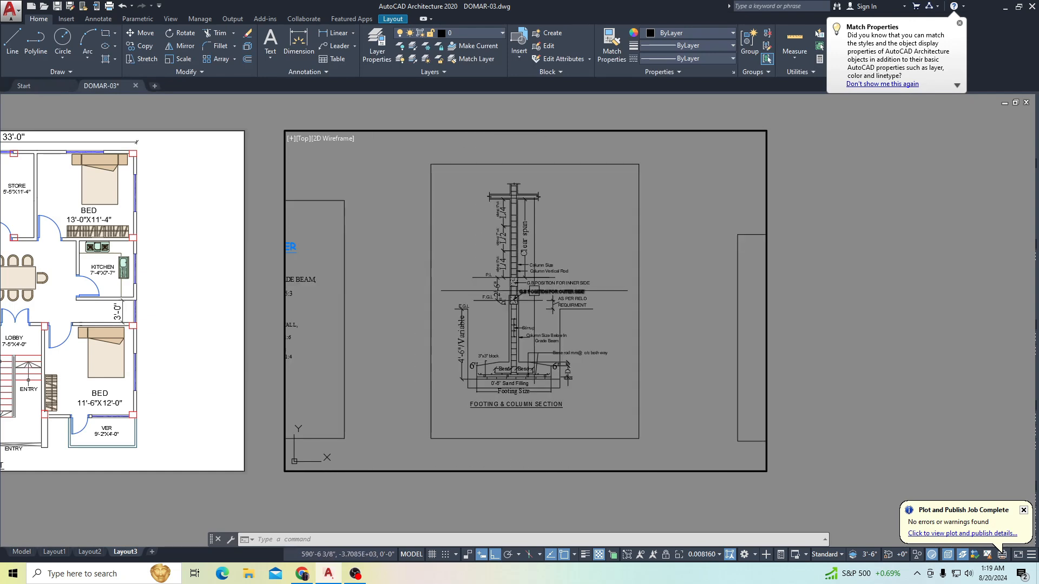
{"action": "middle_click_drag", "start_coordinate": [535, 291], "coordinate": [518, 291]}
{"action": "scroll", "coordinate": [516, 289], "scroll_direction": "up", "scroll_amount": 2}
{"action": "scroll", "coordinate": [516, 291], "scroll_direction": "down", "scroll_amount": 2}
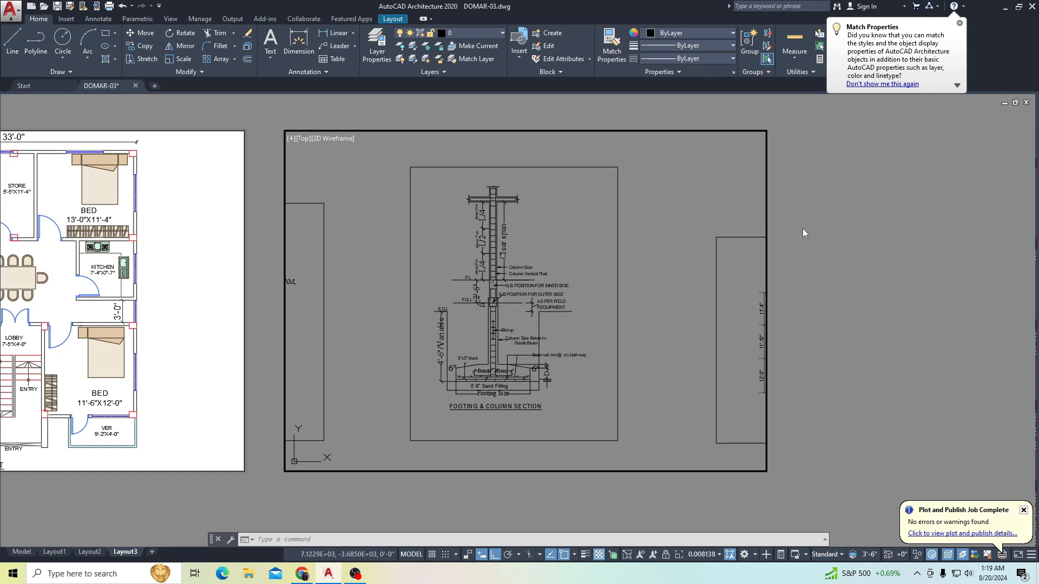
{"action": "double_click", "coordinate": [803, 193]}
Step: Rotate only the copied viewport a quarter turn counterclockwise about a point inside it, leaving its sheet border in place
{"action": "middle_click_drag", "start_coordinate": [788, 181], "coordinate": [728, 189]}
{"action": "scroll", "coordinate": [718, 150], "scroll_direction": "up", "scroll_amount": 6}
{"action": "scroll", "coordinate": [711, 164], "scroll_direction": "up", "scroll_amount": 7}
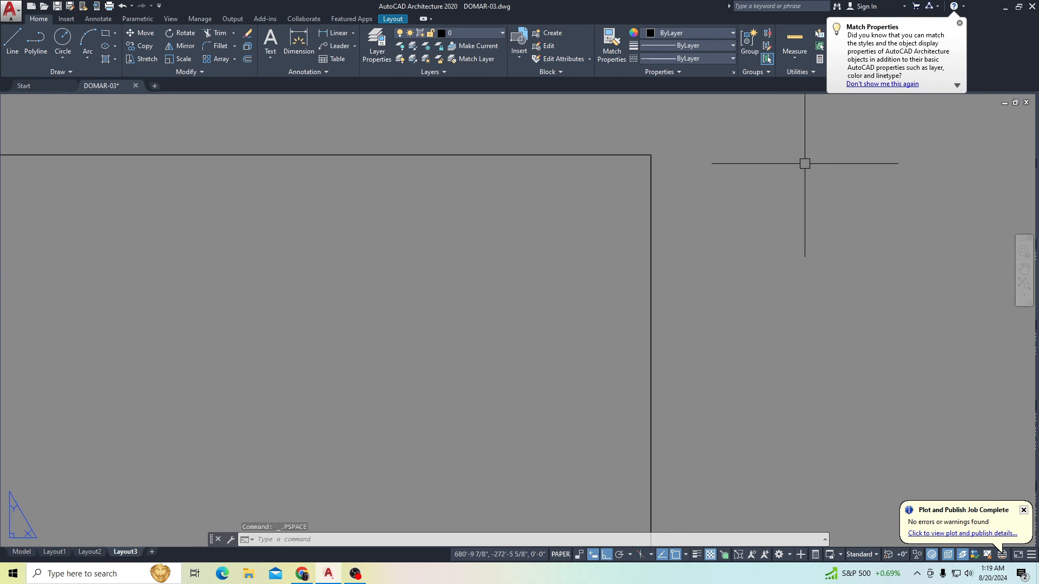
{"action": "scroll", "coordinate": [654, 149], "scroll_direction": "up", "scroll_amount": 5}
{"action": "scroll", "coordinate": [661, 161], "scroll_direction": "up", "scroll_amount": 5}
{"action": "scroll", "coordinate": [583, 200], "scroll_direction": "up", "scroll_amount": 5}
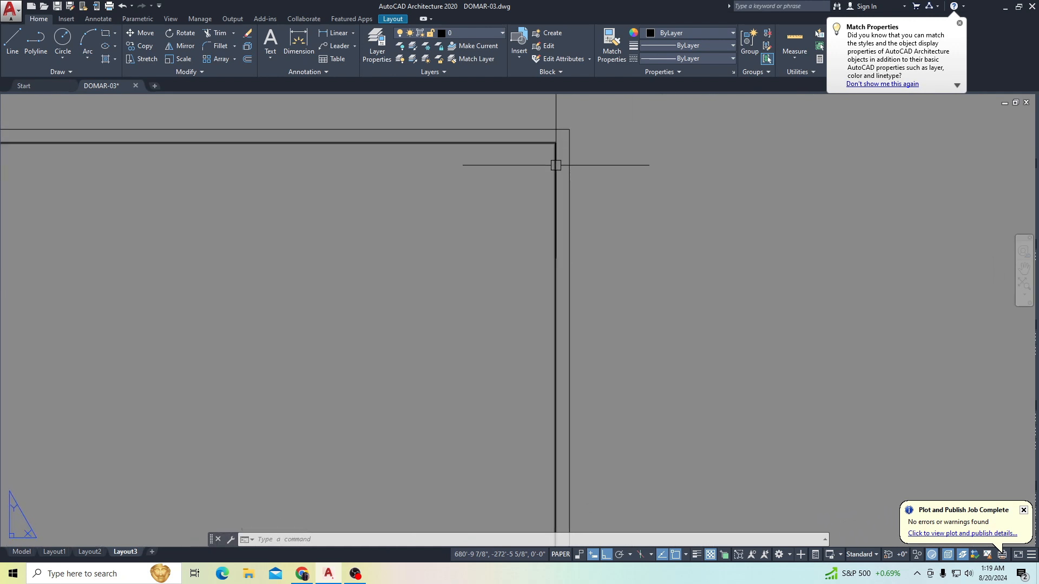
{"action": "left_click", "coordinate": [554, 200]}
{"action": "scroll", "coordinate": [657, 232], "scroll_direction": "down", "scroll_amount": 8}
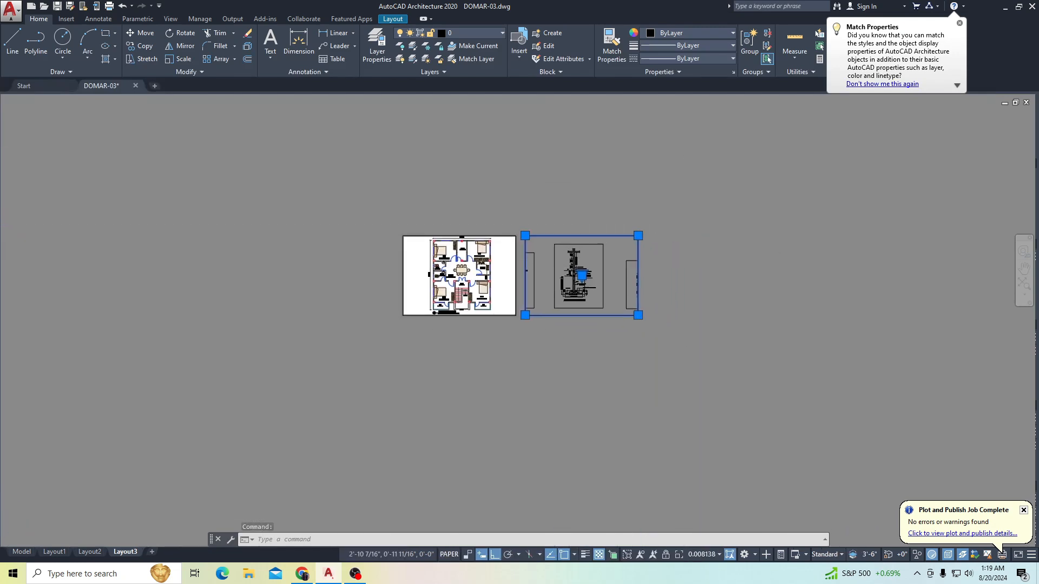
{"action": "scroll", "coordinate": [683, 266], "scroll_direction": "up", "scroll_amount": 8}
{"action": "type", "text": "r"}
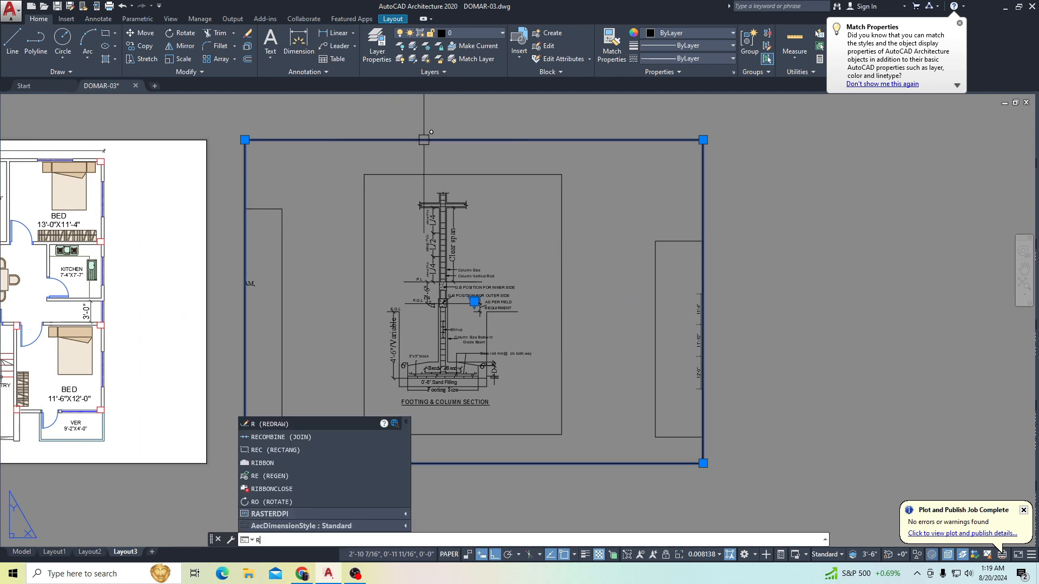
{"action": "type", "text": "o"}
{"action": "key", "text": "Return"}
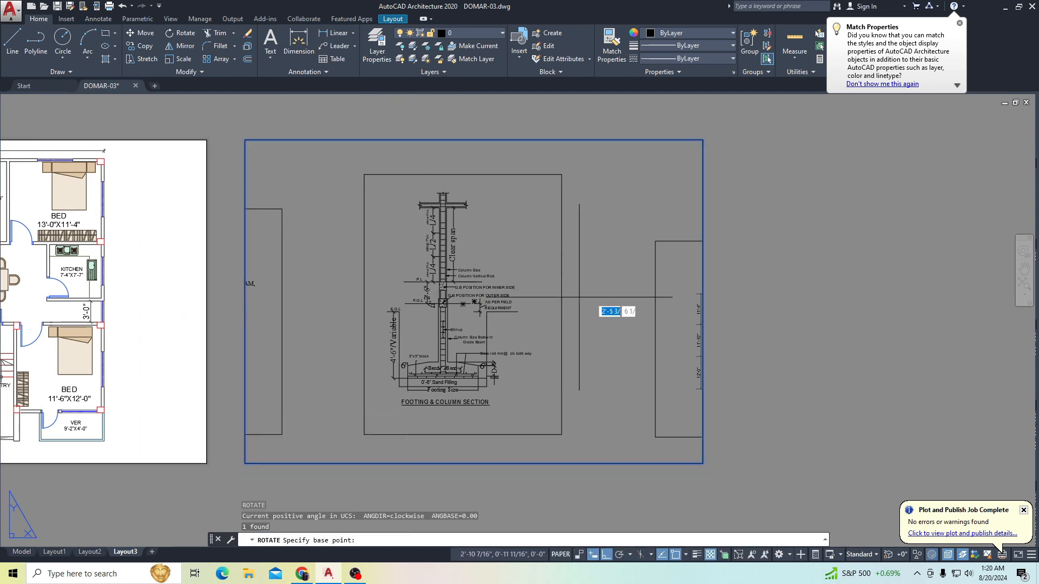
{"action": "left_click", "coordinate": [613, 304]}
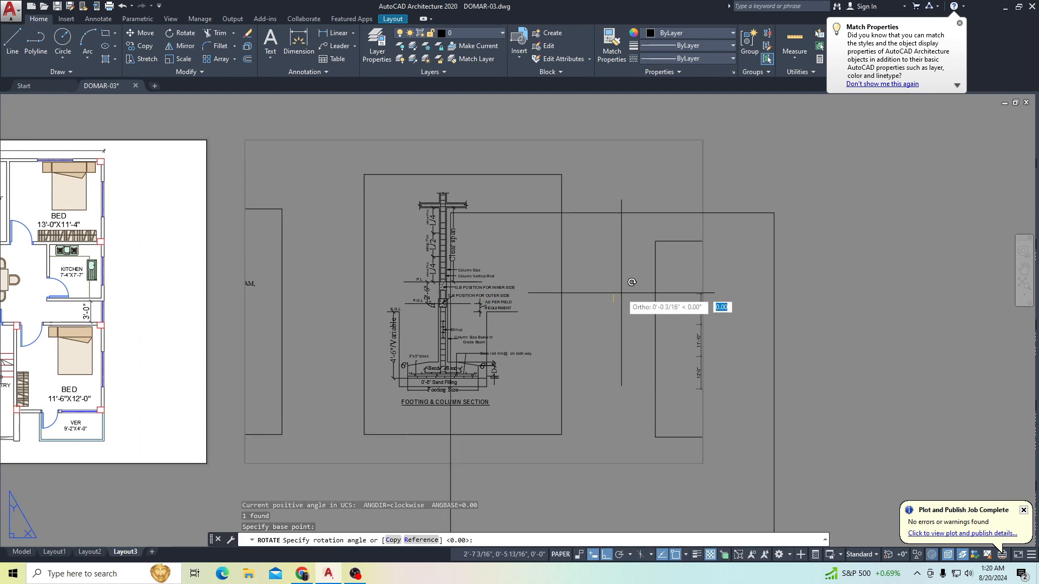
{"action": "left_click", "coordinate": [637, 262]}
{"action": "scroll", "coordinate": [595, 263], "scroll_direction": "down", "scroll_amount": 5}
{"action": "scroll", "coordinate": [596, 263], "scroll_direction": "up", "scroll_amount": 2}
{"action": "middle_click_drag", "start_coordinate": [595, 263], "coordinate": [565, 266]}
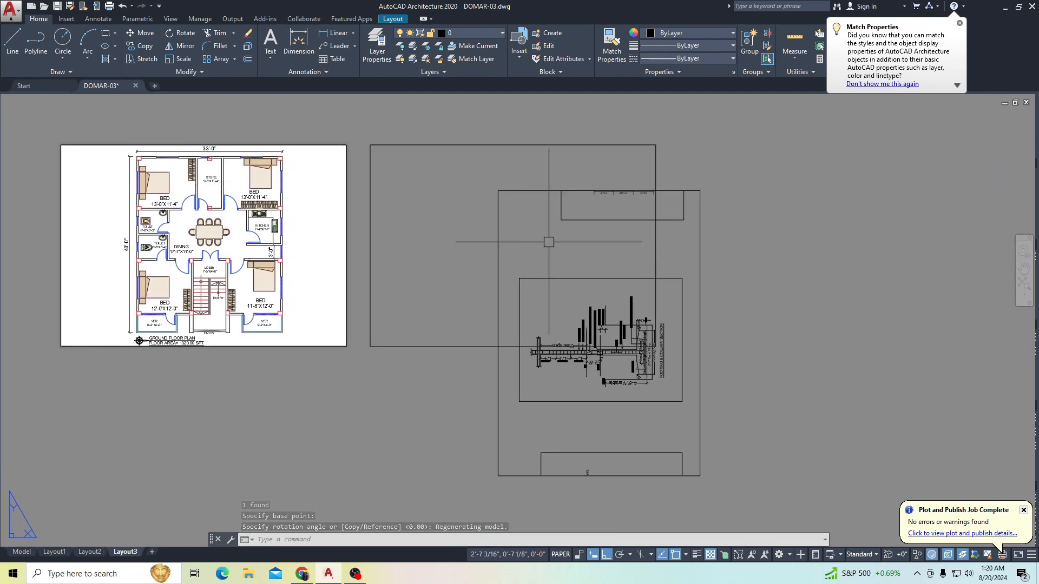
Step: Stretch the rotated viewport's upper-left corner to the copied sheet border's upper-left corner with ortho off
{"action": "left_click", "coordinate": [527, 215]}
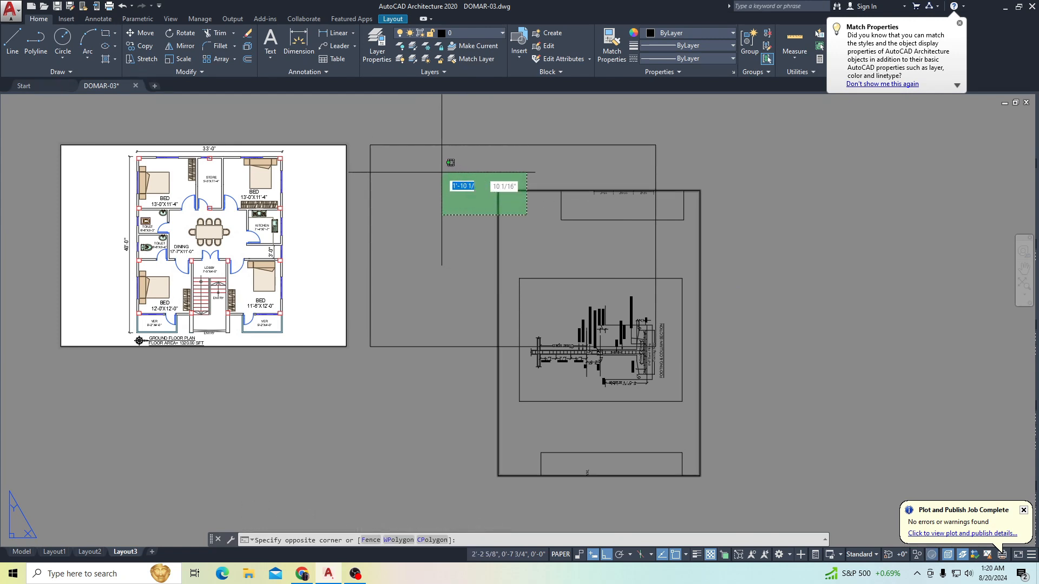
{"action": "left_click", "coordinate": [487, 209]}
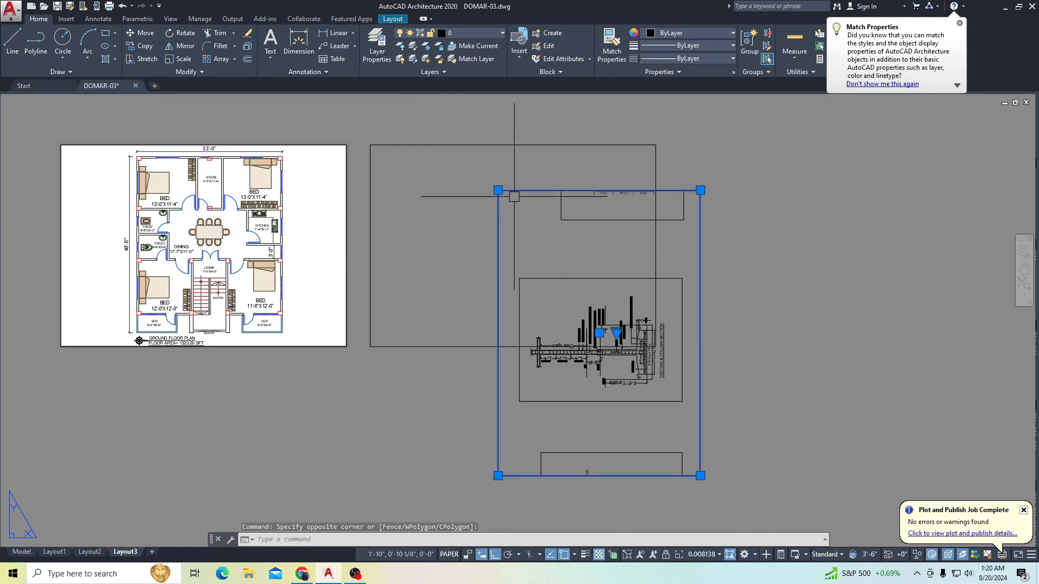
{"action": "middle_click_drag", "start_coordinate": [517, 195], "coordinate": [540, 193]}
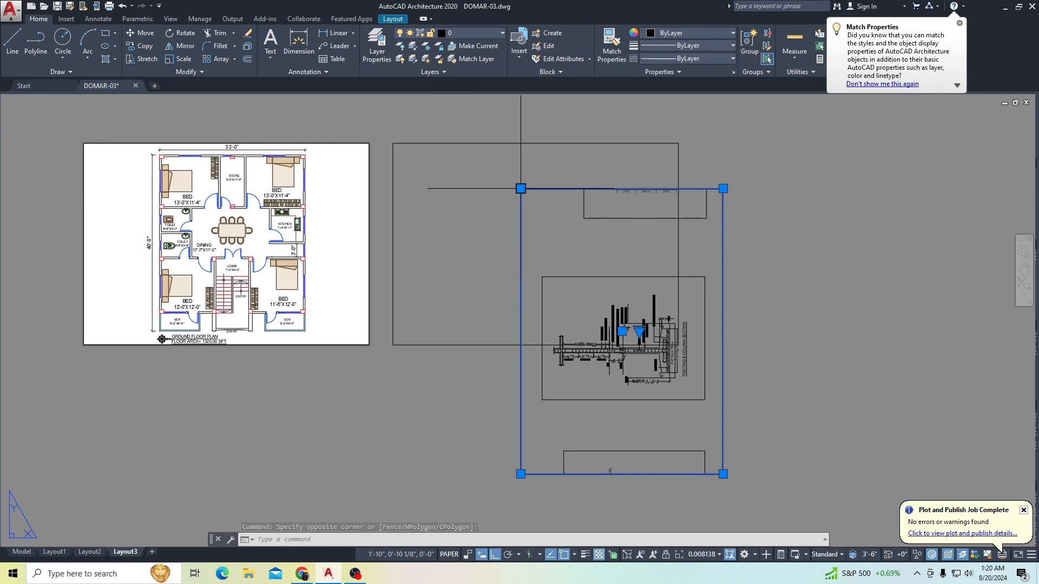
{"action": "left_click", "coordinate": [520, 188]}
{"action": "scroll", "coordinate": [379, 135], "scroll_direction": "up", "scroll_amount": 6}
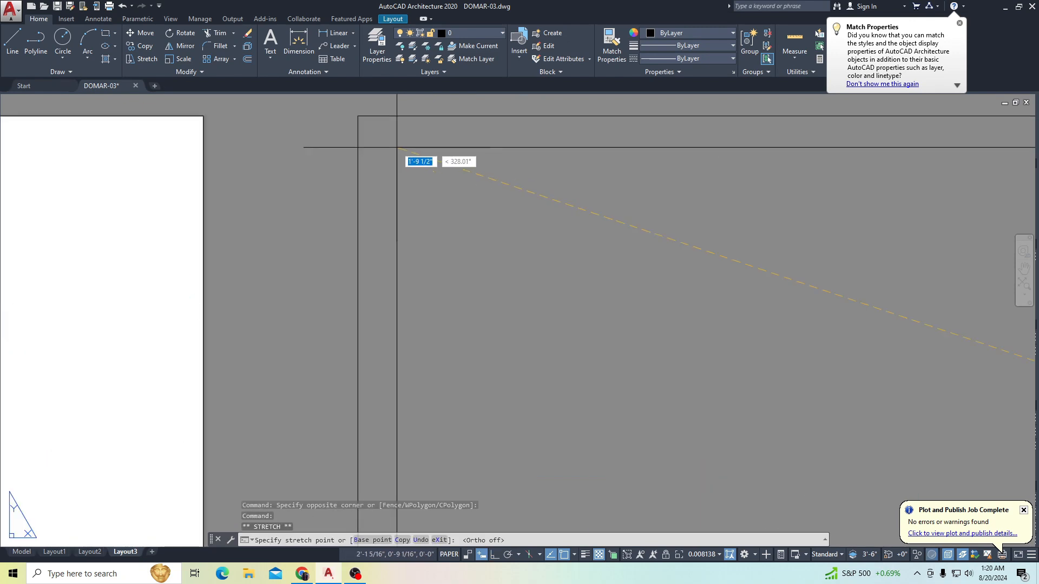
{"action": "left_click", "coordinate": [344, 122]}
{"action": "scroll", "coordinate": [344, 121], "scroll_direction": "down", "scroll_amount": 6}
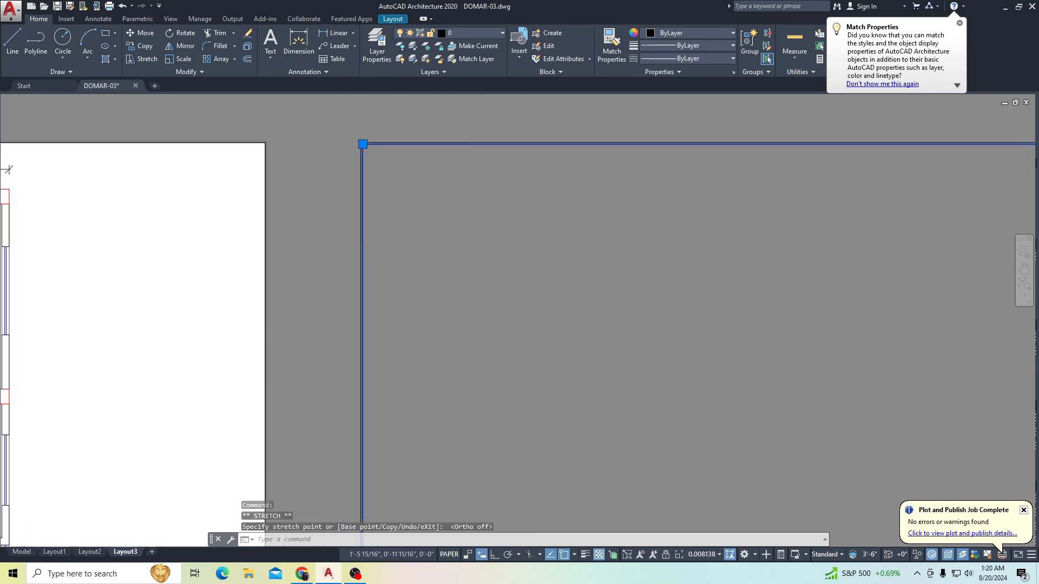
Step: Stretch the rotated viewport's lower-right corner to the copied sheet border's lower-right corner
{"action": "scroll", "coordinate": [558, 325], "scroll_direction": "up", "scroll_amount": 2}
{"action": "left_click", "coordinate": [557, 323]}
{"action": "scroll", "coordinate": [557, 379], "scroll_direction": "up", "scroll_amount": 6}
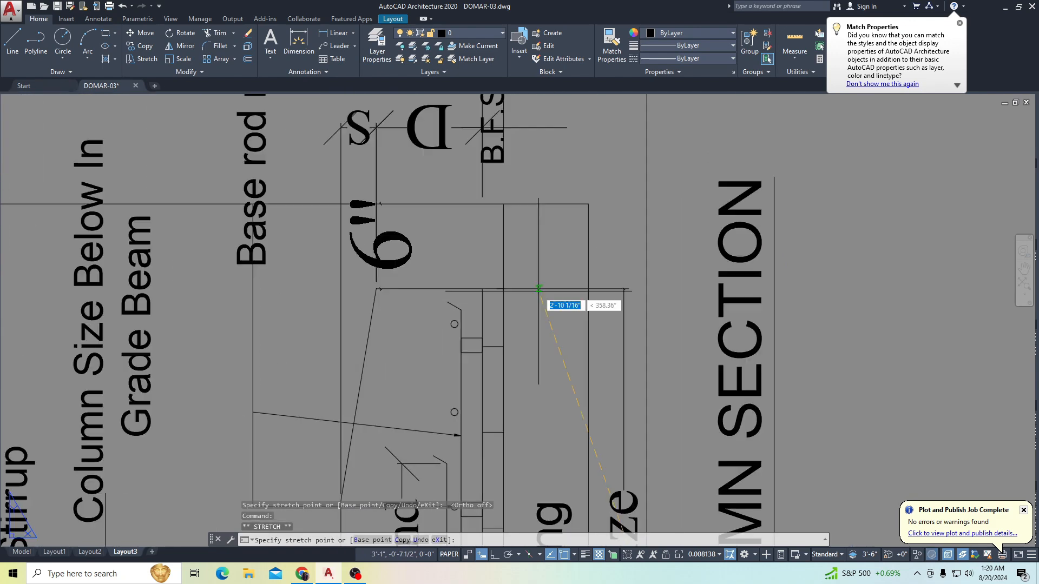
{"action": "scroll", "coordinate": [557, 373], "scroll_direction": "down", "scroll_amount": 6}
{"action": "scroll", "coordinate": [563, 283], "scroll_direction": "up", "scroll_amount": 5}
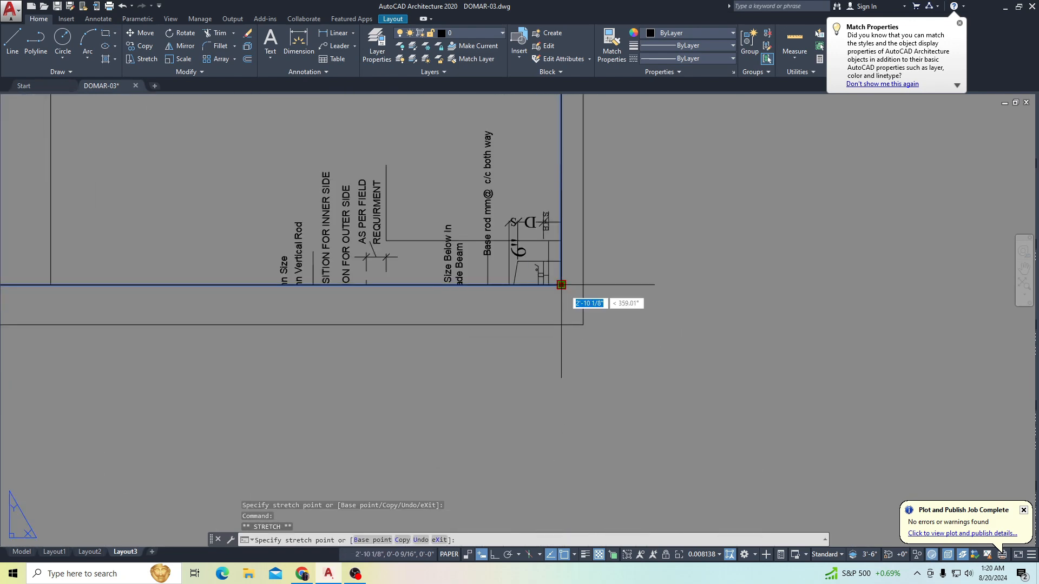
{"action": "scroll", "coordinate": [590, 328], "scroll_direction": "up", "scroll_amount": 2}
{"action": "left_click", "coordinate": [645, 371]}
{"action": "scroll", "coordinate": [747, 320], "scroll_direction": "down", "scroll_amount": 4}
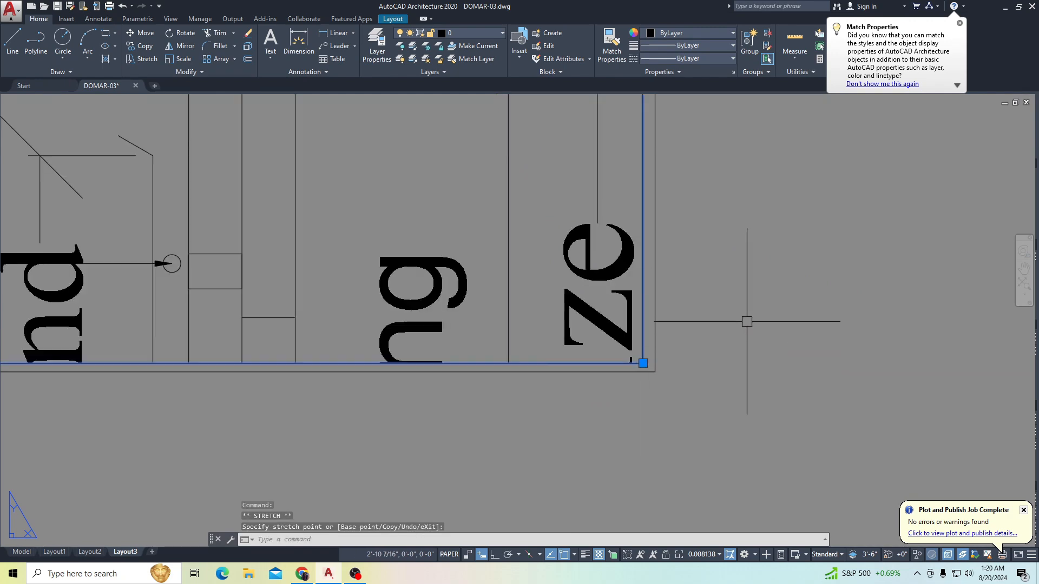
Step: Activate the rotated viewport's model space and bring the footing and column section into view
{"action": "scroll", "coordinate": [649, 258], "scroll_direction": "down", "scroll_amount": 5}
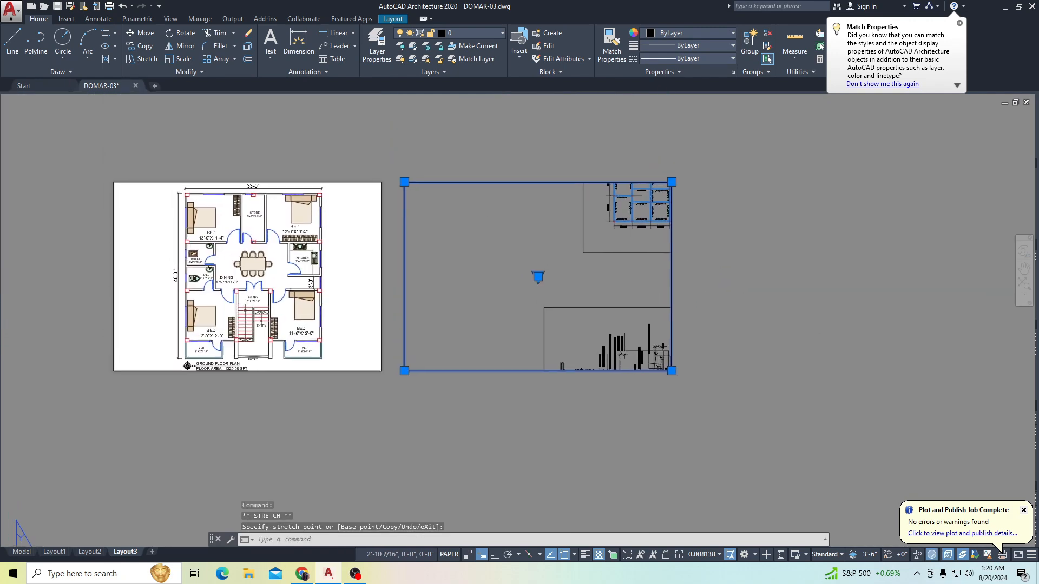
{"action": "scroll", "coordinate": [540, 238], "scroll_direction": "up", "scroll_amount": 2}
{"action": "middle_click_drag", "start_coordinate": [540, 236], "coordinate": [559, 195]}
{"action": "key", "text": "Escape"}
{"action": "double_click", "coordinate": [547, 255]}
{"action": "middle_click_drag", "start_coordinate": [590, 274], "coordinate": [511, 165]}
{"action": "scroll", "coordinate": [517, 247], "scroll_direction": "up", "scroll_amount": 2}
{"action": "middle_click_drag", "start_coordinate": [522, 244], "coordinate": [503, 251]}
{"action": "key", "text": "Escape"}
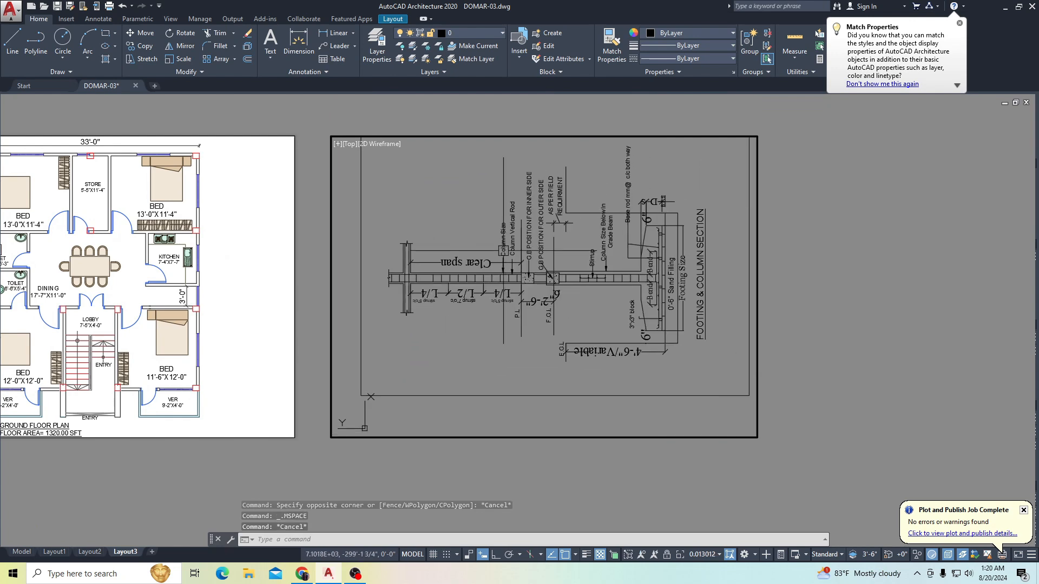
Step: Fit the footing and column section drawing to the rotated viewport with Zoom Object, and return to paper space
{"action": "type", "text": "z"}
{"action": "key", "text": "Return"}
{"action": "type", "text": "o"}
{"action": "key", "text": "Return"}
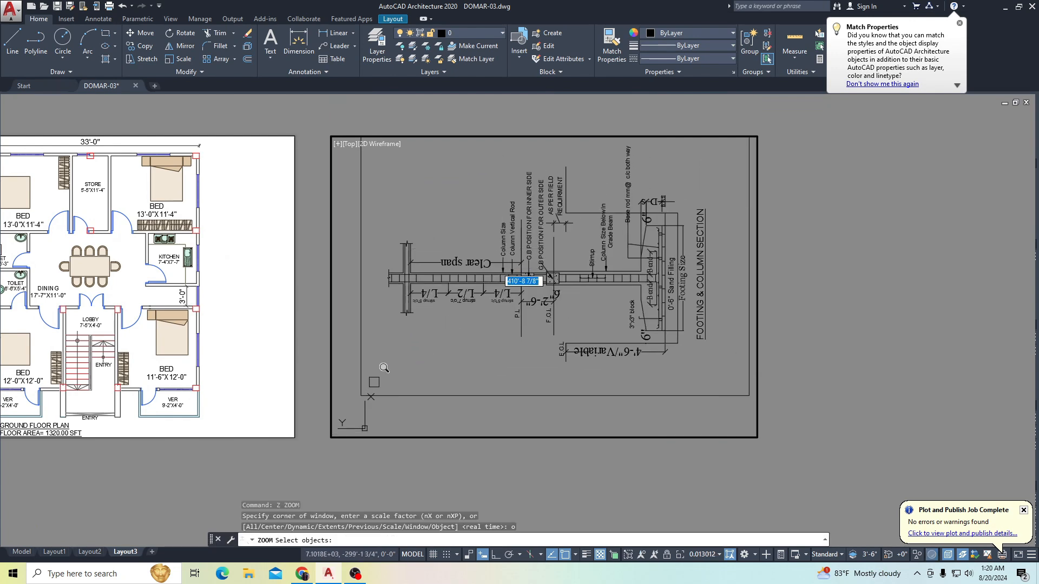
{"action": "scroll", "coordinate": [650, 257], "scroll_direction": "down", "scroll_amount": 1}
{"action": "left_click", "coordinate": [477, 336]}
{"action": "left_click", "coordinate": [697, 179]}
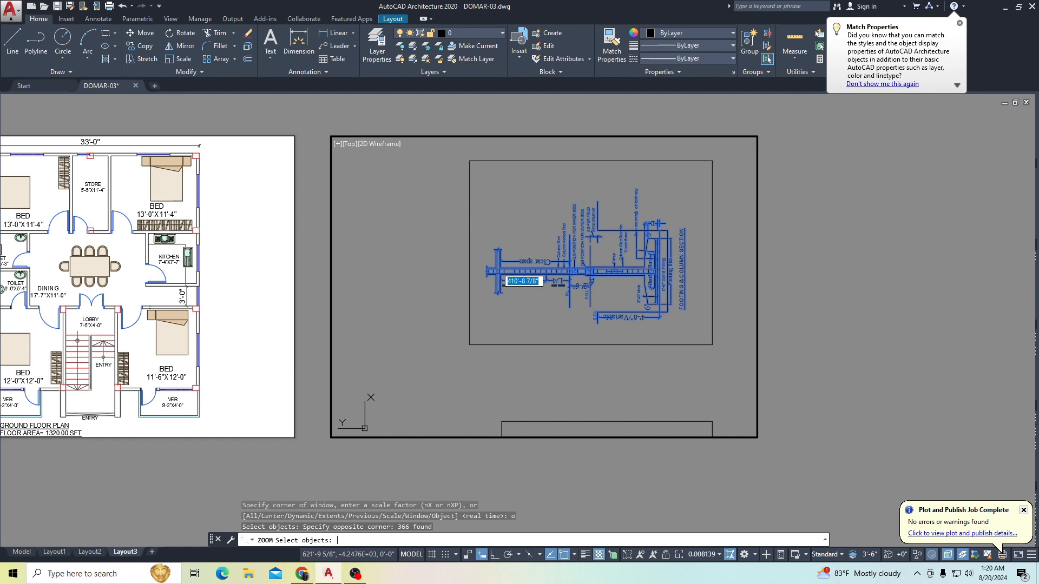
{"action": "key", "text": "Return"}
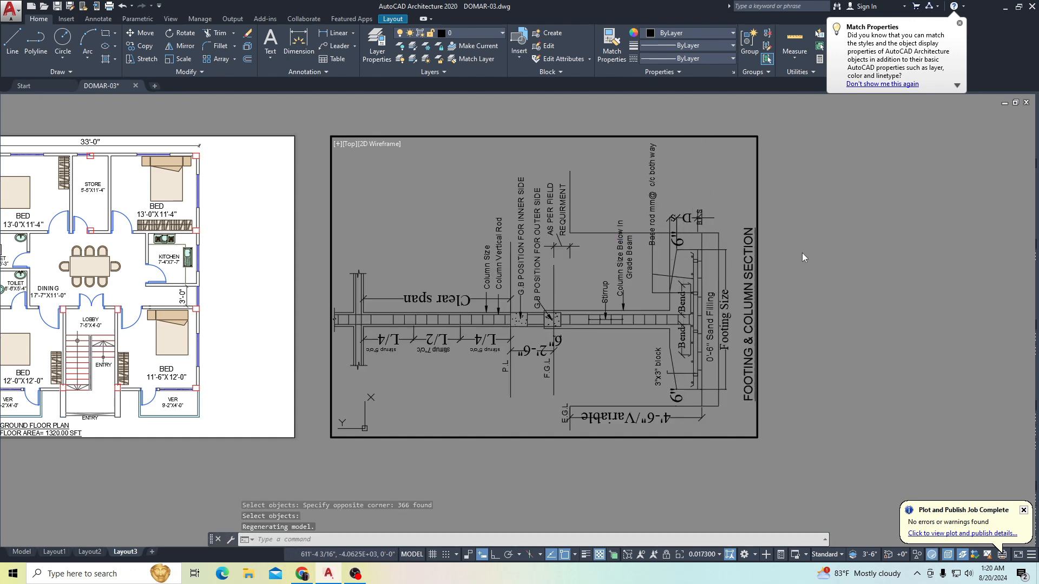
{"action": "key", "text": "Escape"}
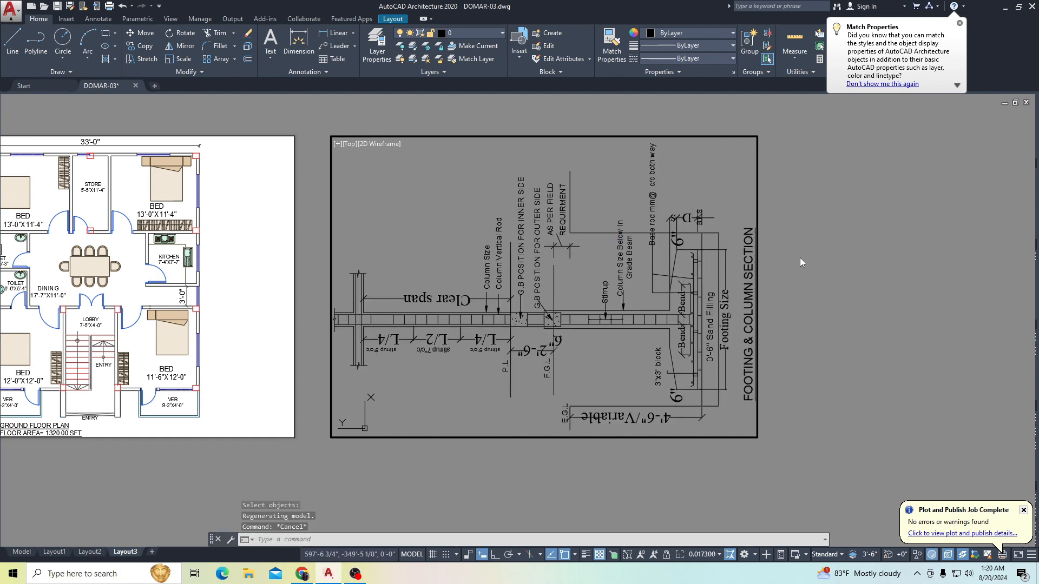
{"action": "type", "text": "ps"}
{"action": "key", "text": "Return"}
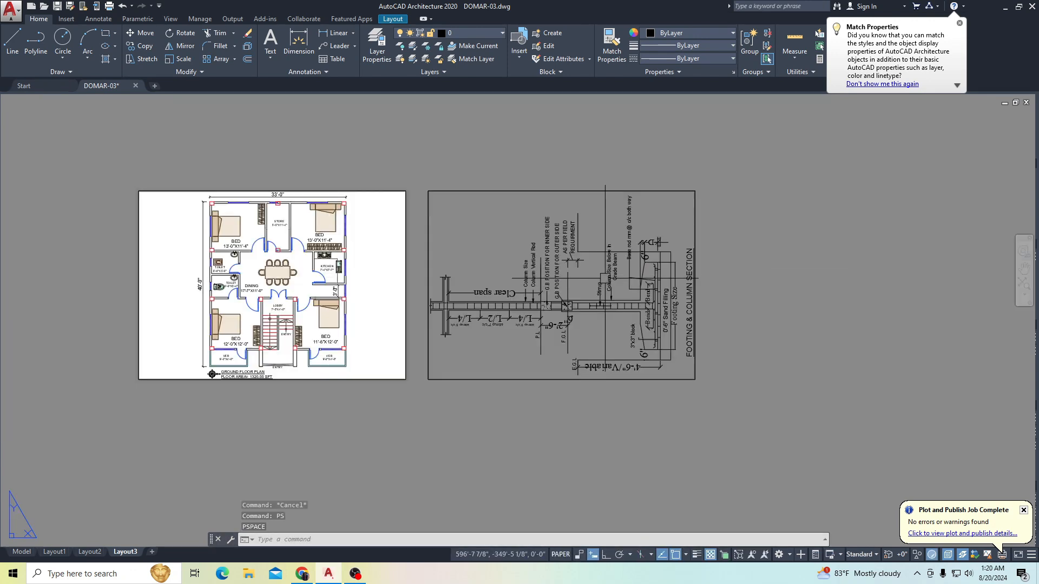
Step: Examine the ground floor plan sheet and the footing and column section sheet side by side
{"action": "middle_click_drag", "start_coordinate": [623, 251], "coordinate": [514, 252]}
{"action": "scroll", "coordinate": [444, 250], "scroll_direction": "up", "scroll_amount": 2}
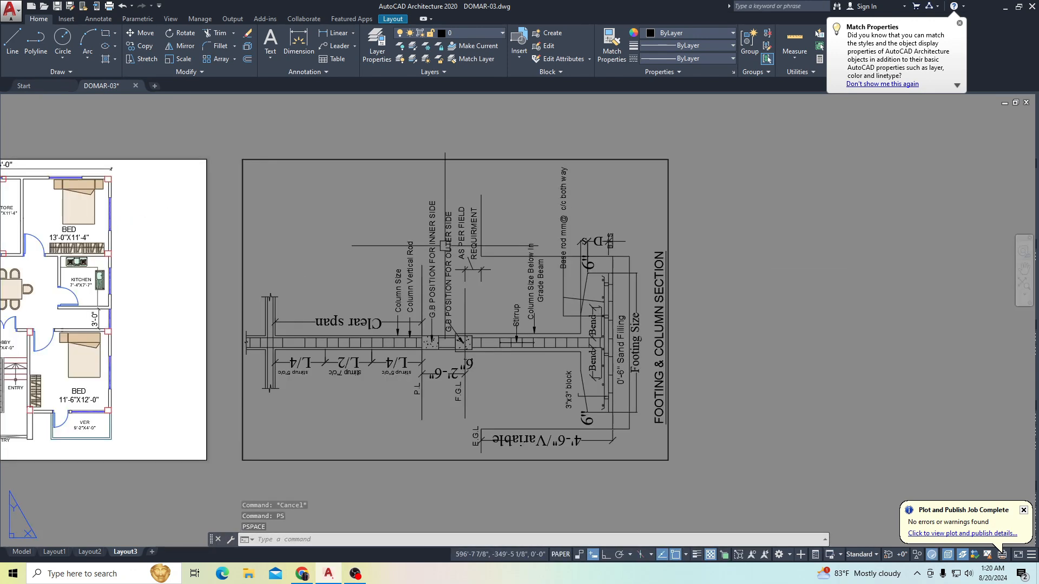
{"action": "middle_click_drag", "start_coordinate": [496, 296], "coordinate": [504, 252]}
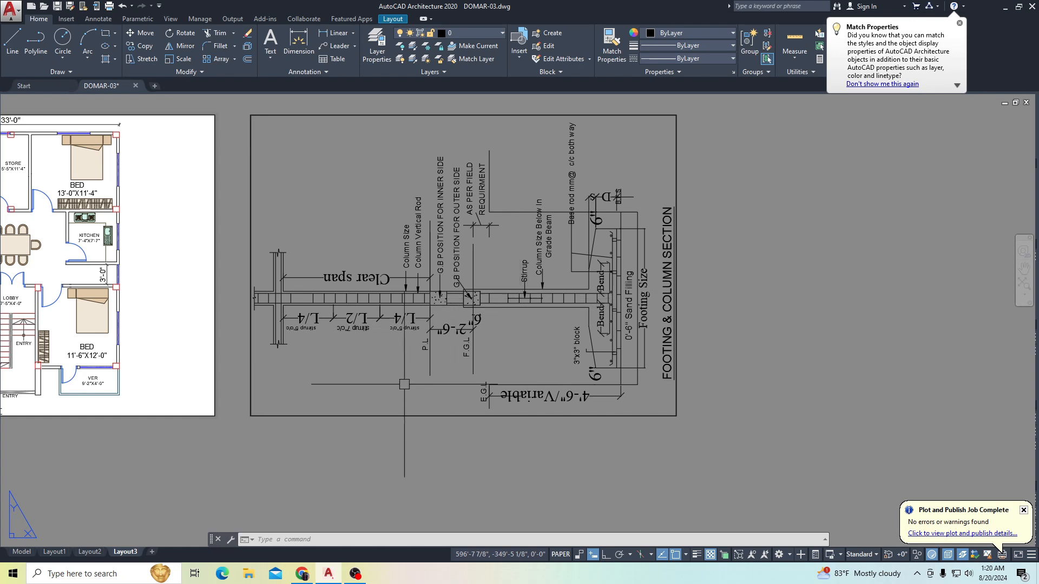
{"action": "scroll", "coordinate": [234, 428], "scroll_direction": "down", "scroll_amount": 2}
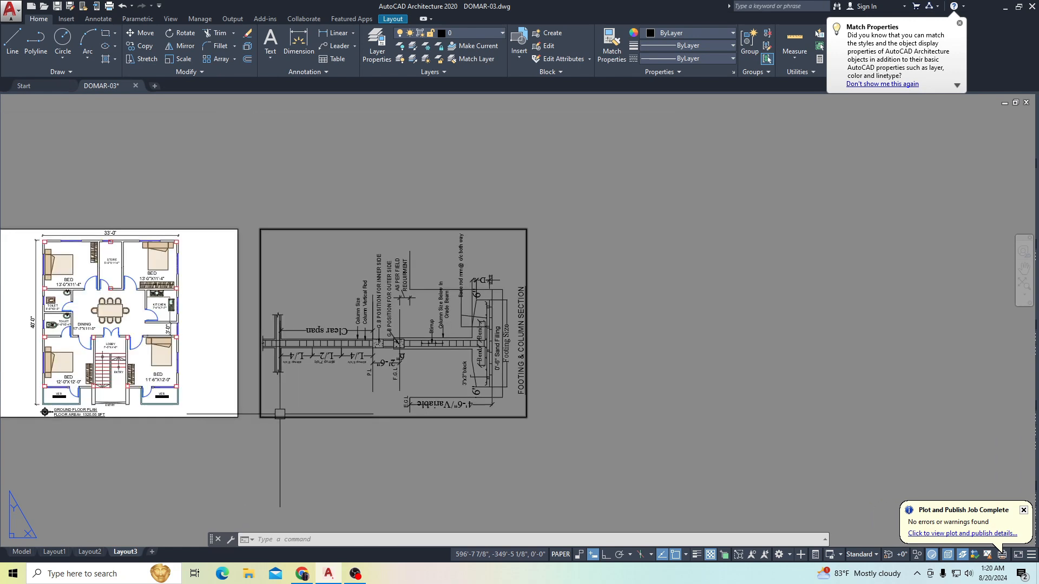
{"action": "middle_click_drag", "start_coordinate": [234, 439], "coordinate": [306, 436]}
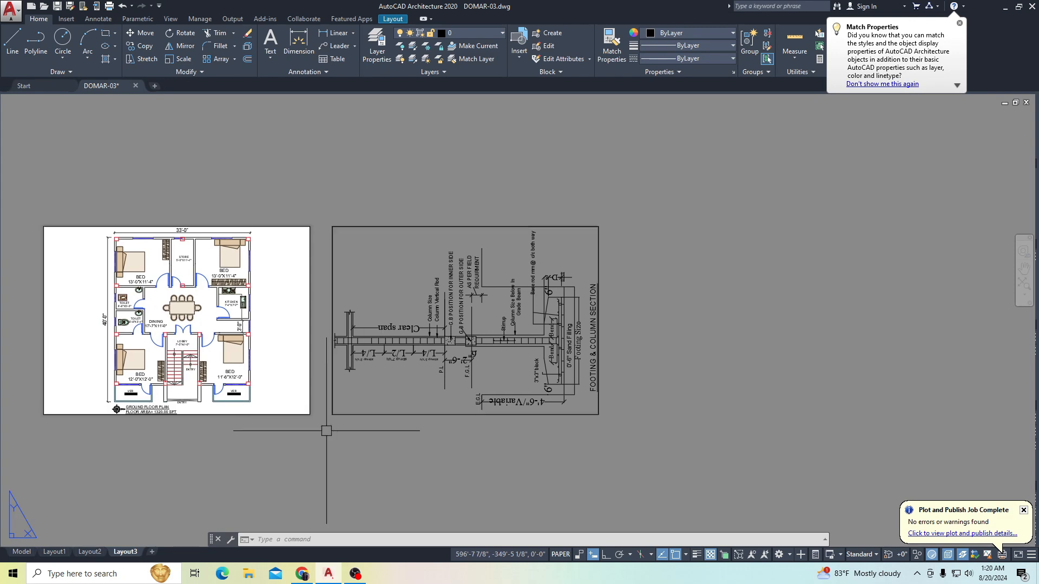
{"action": "scroll", "coordinate": [461, 328], "scroll_direction": "up", "scroll_amount": 2}
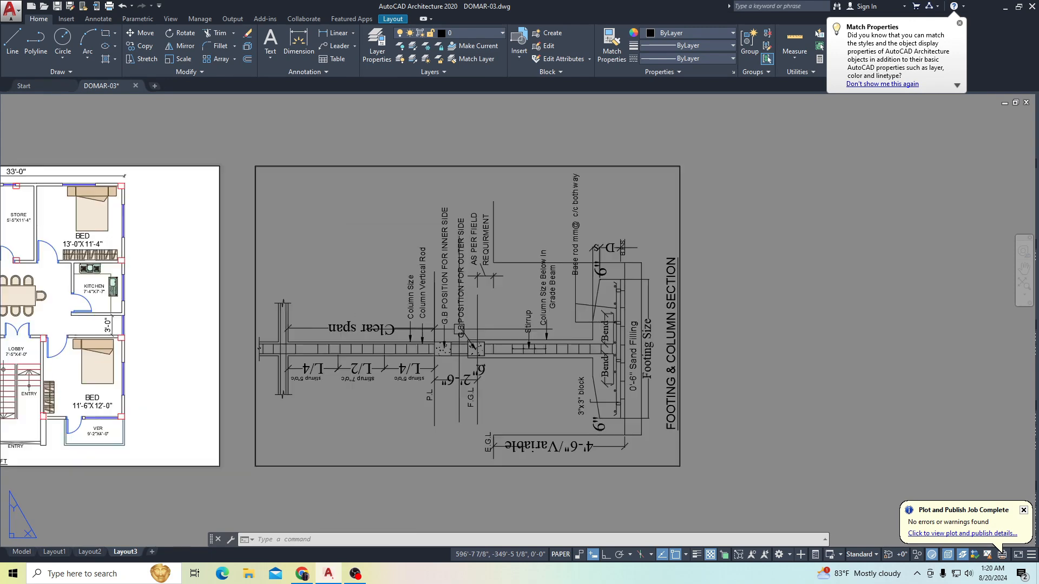
Step: Examine the Layout2 sheet that combines the floor plan and reference paper viewports, and return to Layout3
{"action": "left_click", "coordinate": [88, 555]}
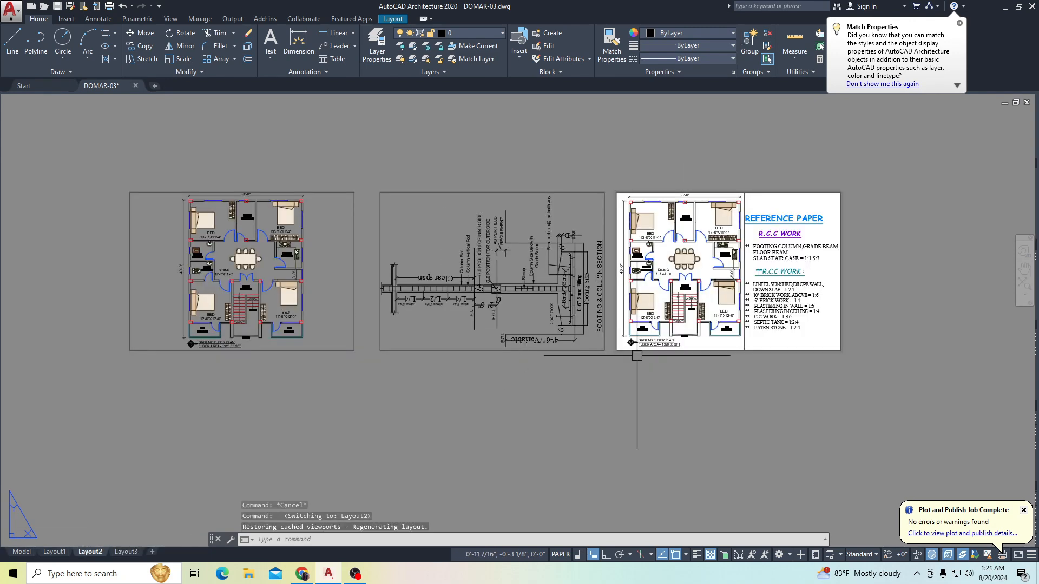
{"action": "middle_click_drag", "start_coordinate": [638, 355], "coordinate": [498, 360]}
{"action": "scroll", "coordinate": [605, 275], "scroll_direction": "up", "scroll_amount": 4}
{"action": "middle_click_drag", "start_coordinate": [632, 273], "coordinate": [578, 317]}
{"action": "scroll", "coordinate": [578, 317], "scroll_direction": "down", "scroll_amount": 2}
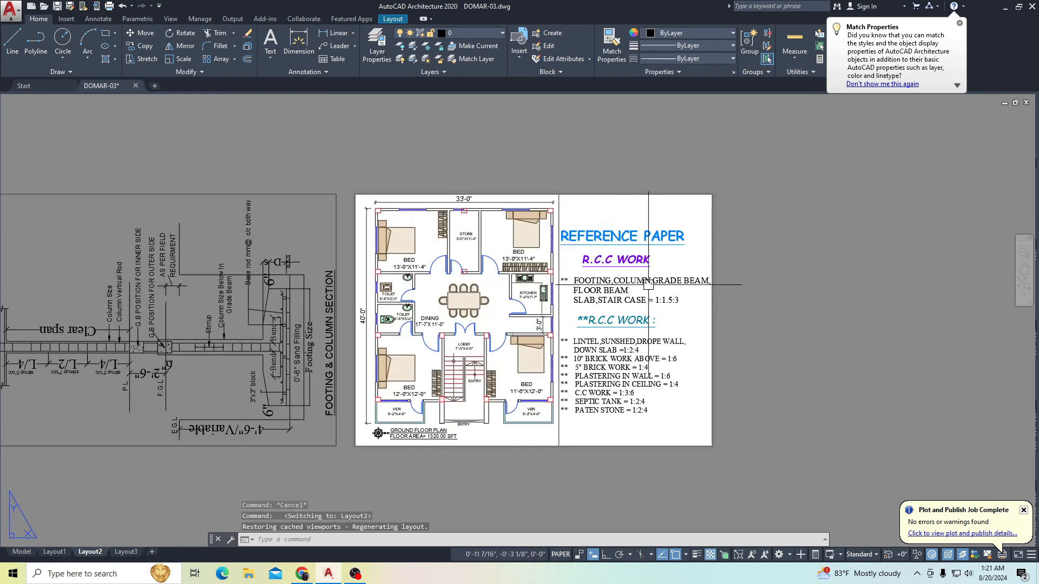
{"action": "middle_click_drag", "start_coordinate": [648, 285], "coordinate": [621, 265]}
{"action": "double_click", "coordinate": [619, 301]}
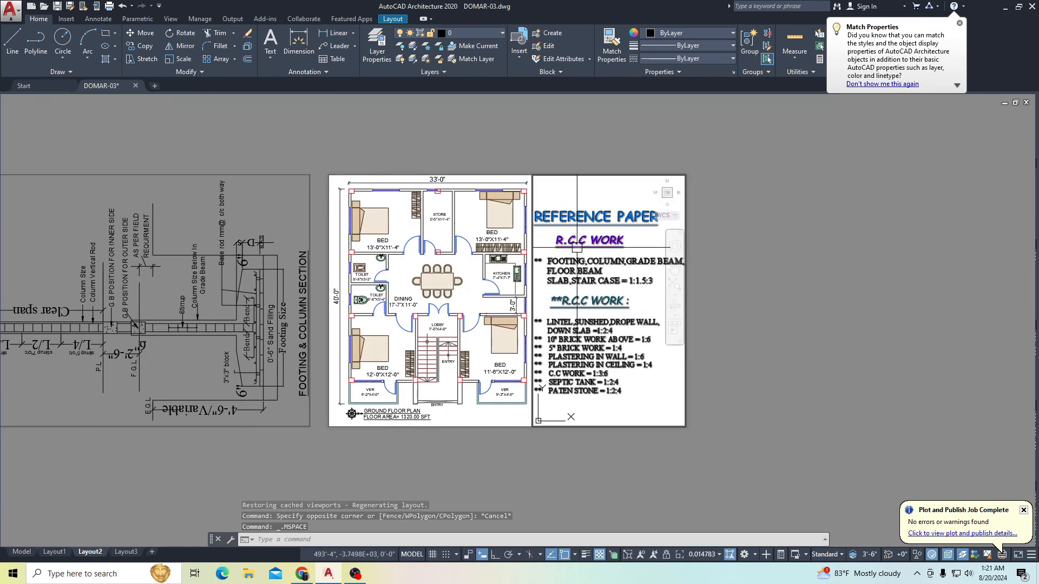
{"action": "double_click", "coordinate": [777, 258]}
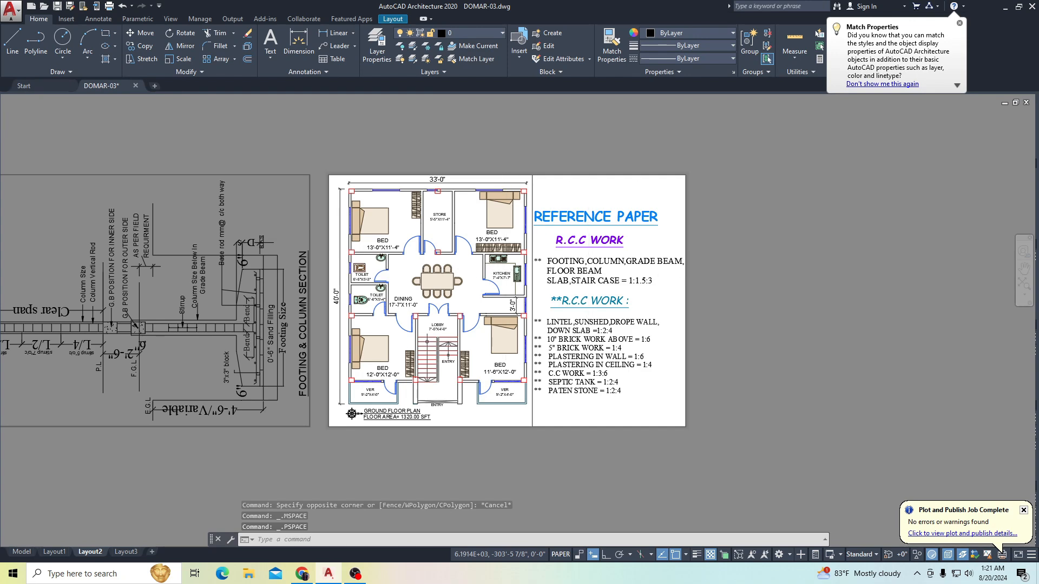
{"action": "middle_click_drag", "start_coordinate": [508, 341], "coordinate": [529, 317]}
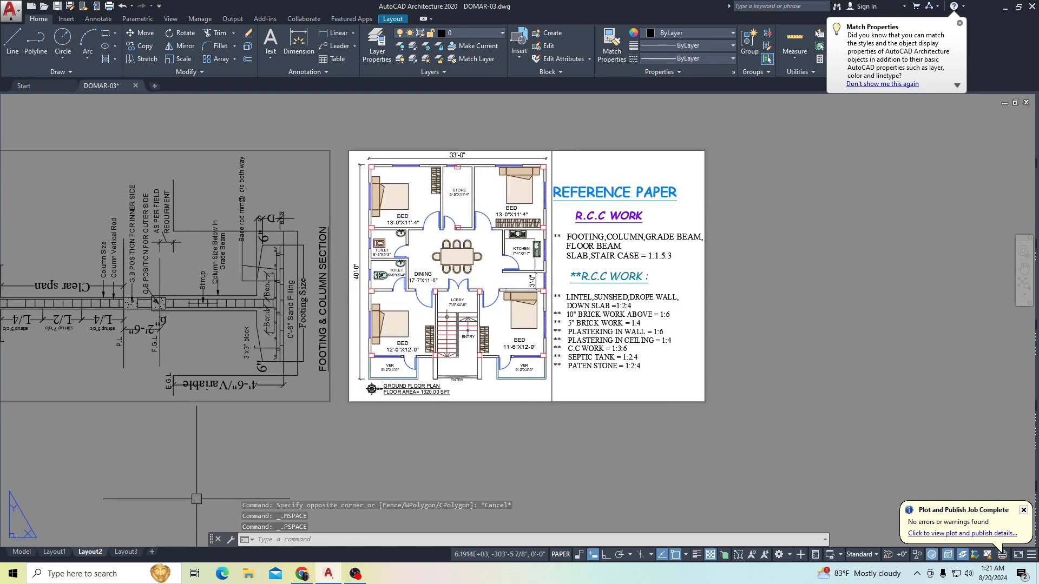
{"action": "left_click", "coordinate": [126, 552]}
{"action": "middle_click_drag", "start_coordinate": [675, 354], "coordinate": [605, 354]}
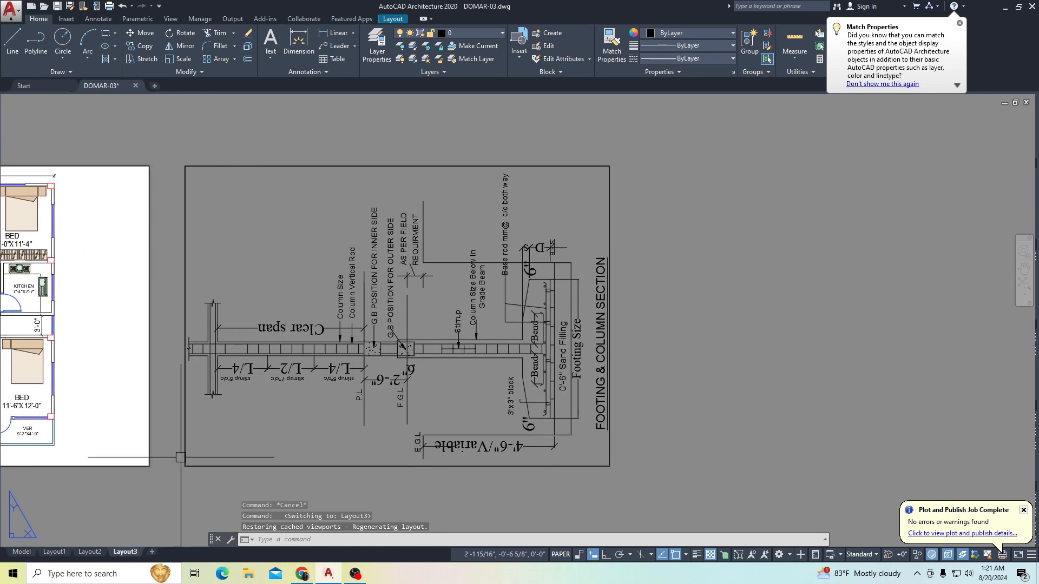
Step: Copy the footing and column section viewport and its border horizontally to the right of the original
{"action": "left_click", "coordinate": [161, 481]}
{"action": "scroll", "coordinate": [364, 398], "scroll_direction": "down", "scroll_amount": 2}
{"action": "left_click", "coordinate": [619, 208]}
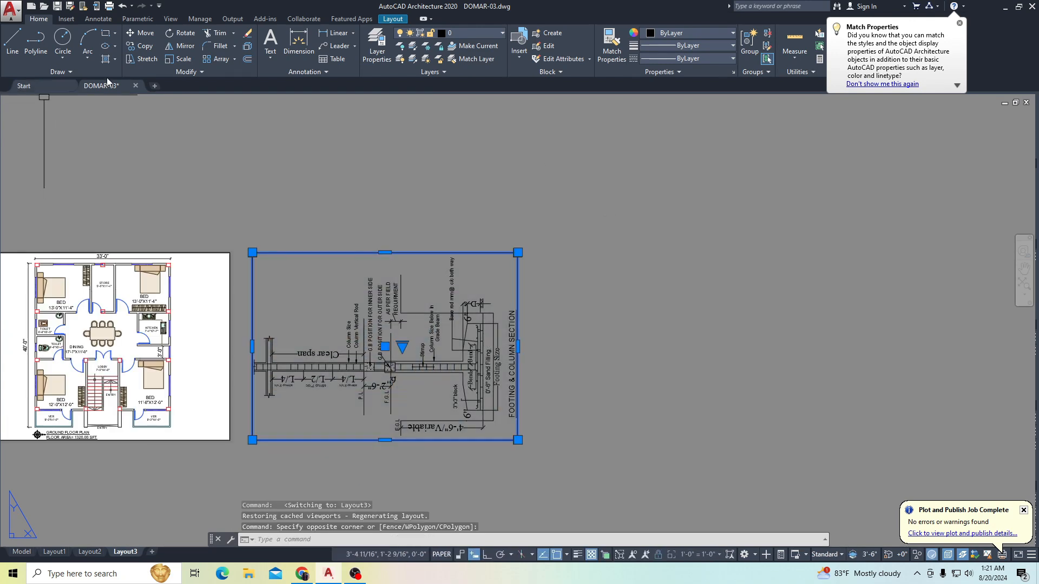
{"action": "left_click", "coordinate": [144, 50]}
{"action": "left_click", "coordinate": [372, 198]}
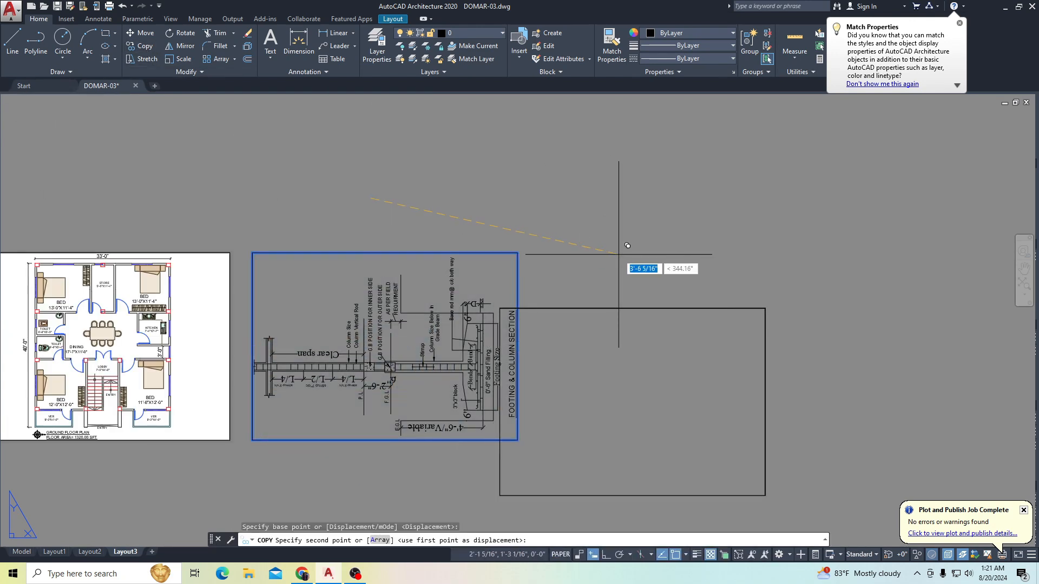
{"action": "left_click", "coordinate": [661, 226]}
{"action": "key", "text": "Escape"}
{"action": "scroll", "coordinate": [646, 173], "scroll_direction": "up", "scroll_amount": 4}
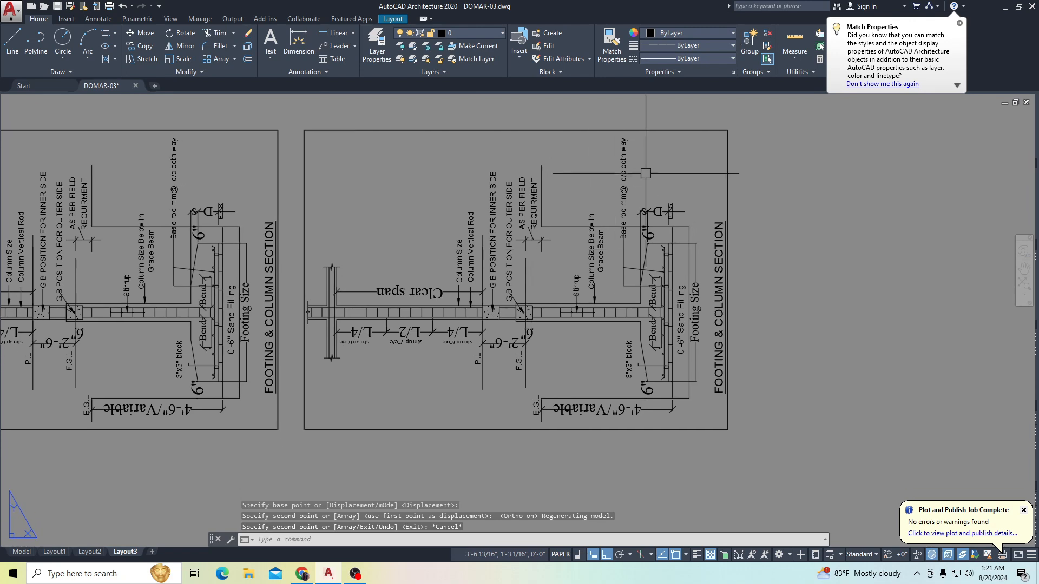
Step: Delete the copied footing and column section viewport together with its border
{"action": "scroll", "coordinate": [634, 209], "scroll_direction": "down", "scroll_amount": 3}
{"action": "left_click", "coordinate": [438, 364]}
{"action": "left_click", "coordinate": [788, 139]}
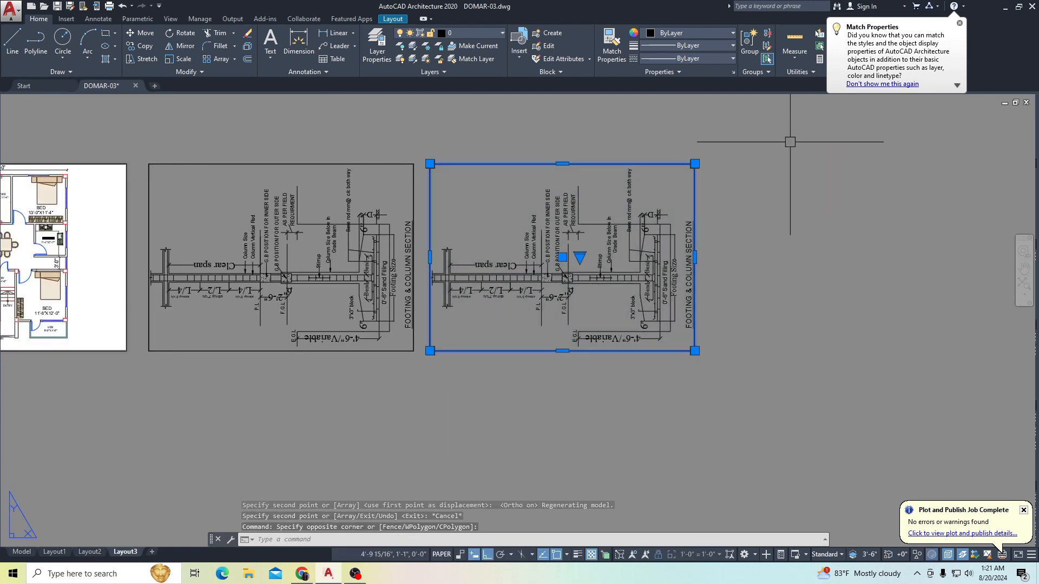
{"action": "key", "text": "Delete"}
Step: Copy the ground floor plan viewport and its border horizontally to the right of the footing and column section sheet
{"action": "scroll", "coordinate": [532, 268], "scroll_direction": "down", "scroll_amount": 4}
{"action": "left_click", "coordinate": [235, 348]}
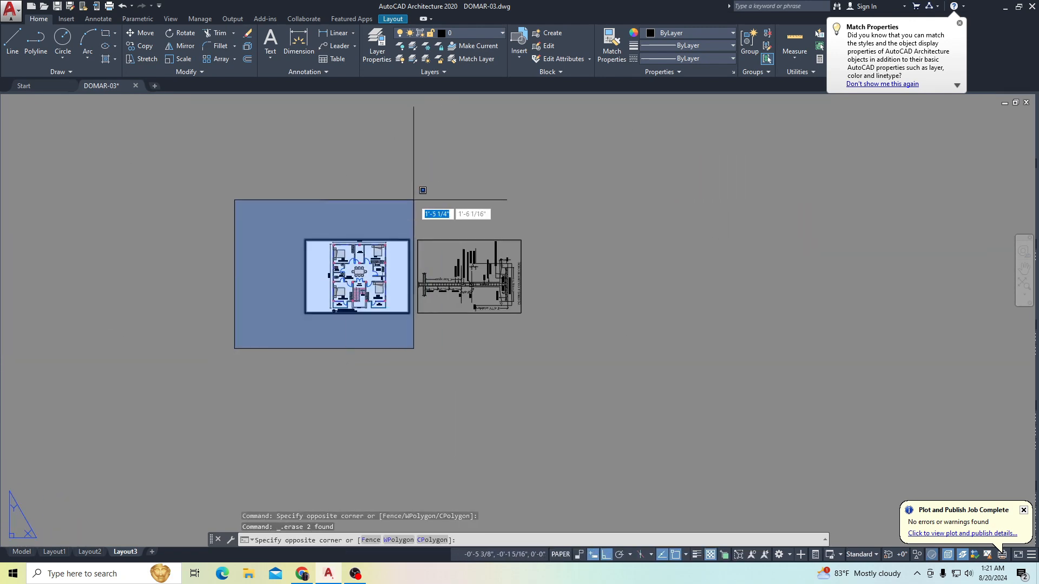
{"action": "left_click", "coordinate": [416, 189]}
{"action": "left_click", "coordinate": [141, 47]}
{"action": "left_click", "coordinate": [388, 239]}
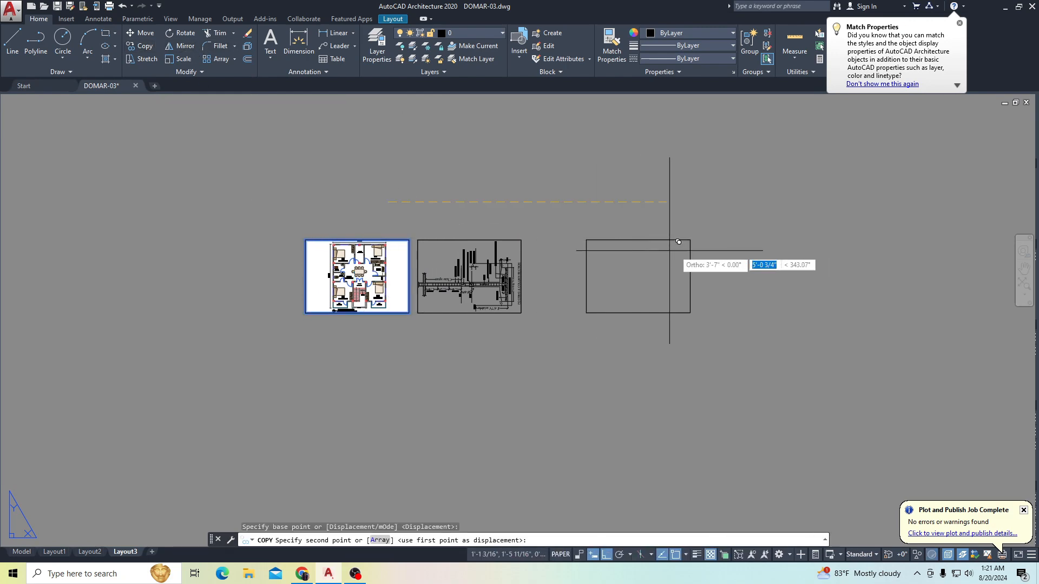
{"action": "left_click", "coordinate": [614, 236]}
{"action": "scroll", "coordinate": [614, 236], "scroll_direction": "up", "scroll_amount": 6}
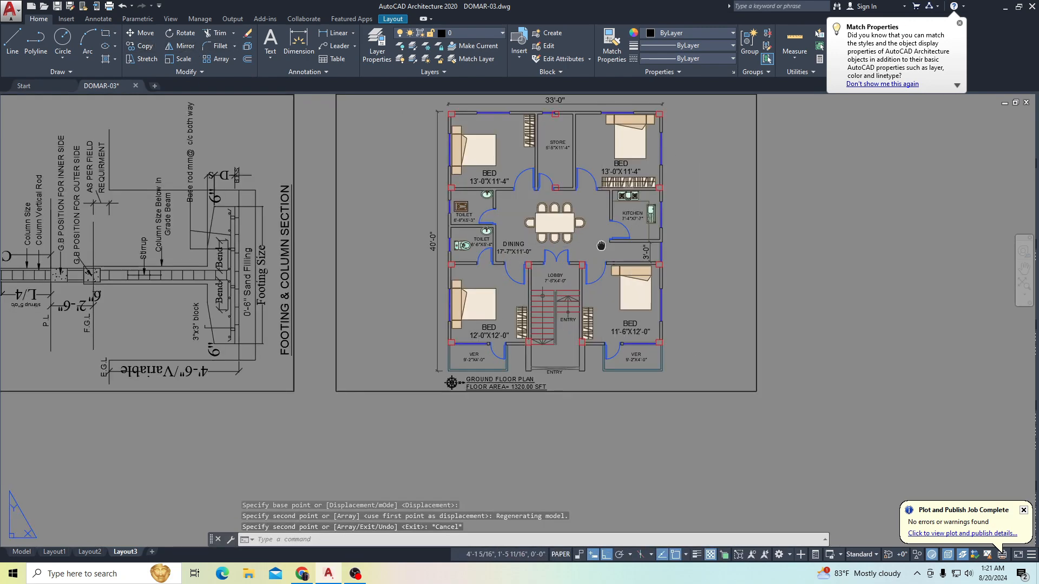
{"action": "key", "text": "Escape"}
{"action": "key", "text": "Escape"}
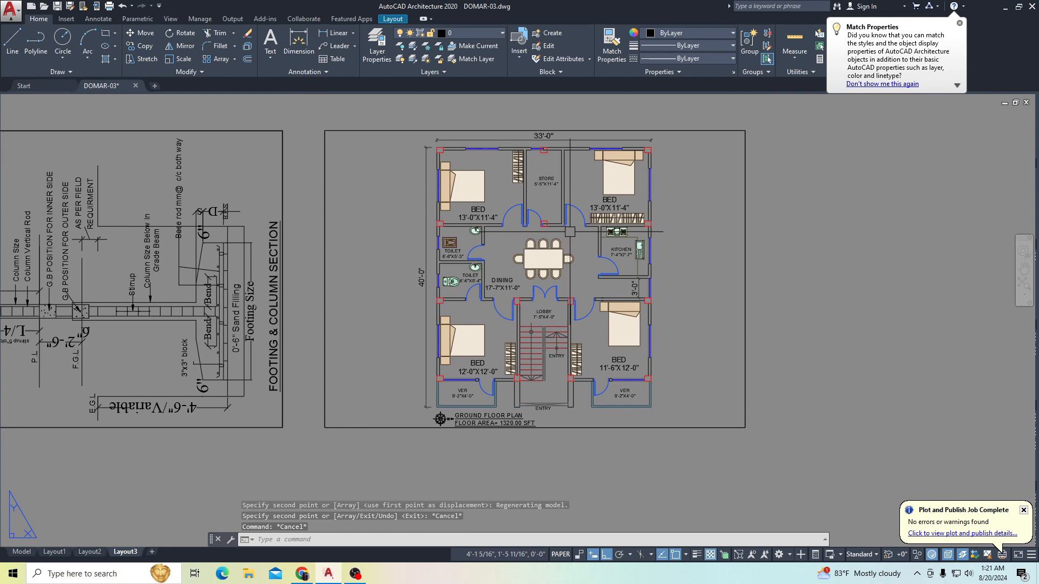
Step: Shift the ground floor plan to the left side of the copied viewport, and return to paper space
{"action": "middle_click_drag", "start_coordinate": [578, 235], "coordinate": [502, 257]}
{"action": "double_click", "coordinate": [587, 254]}
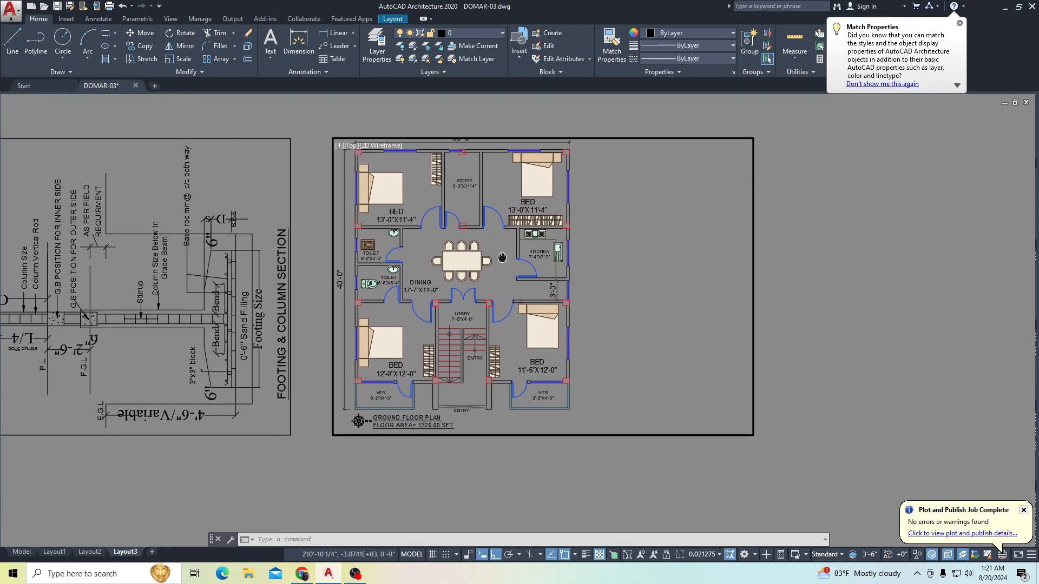
{"action": "double_click", "coordinate": [788, 187]}
Step: Zoom the plan out slightly inside the copied viewport, recentre it vertically on the left side, and return to paper space
{"action": "double_click", "coordinate": [596, 243]}
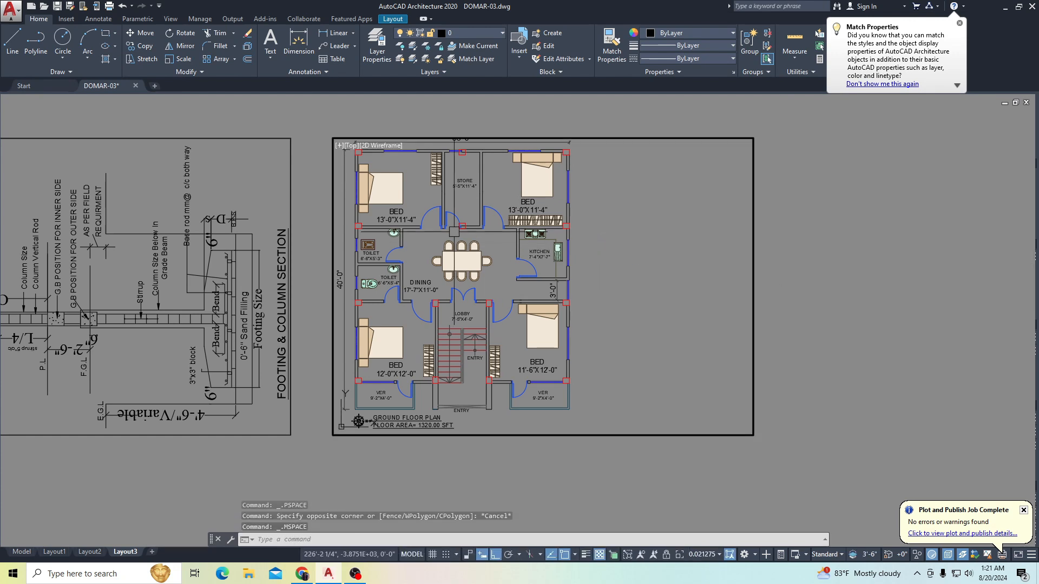
{"action": "right_click", "coordinate": [454, 233]}
{"action": "left_click", "coordinate": [481, 334]}
{"action": "left_click_drag", "start_coordinate": [500, 272], "coordinate": [500, 281]}
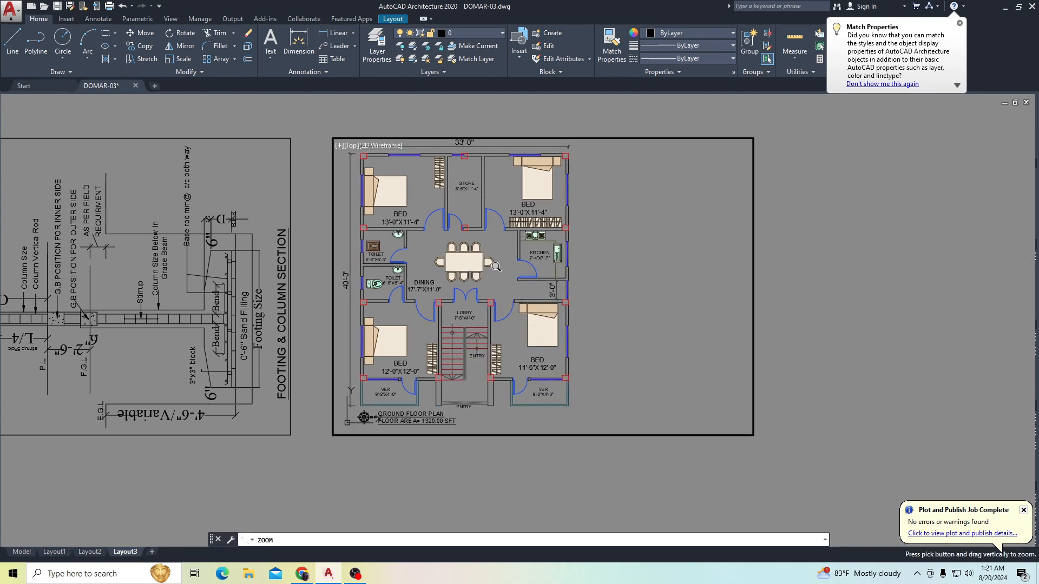
{"action": "key", "text": "Escape"}
{"action": "middle_click_drag", "start_coordinate": [495, 234], "coordinate": [492, 241]}
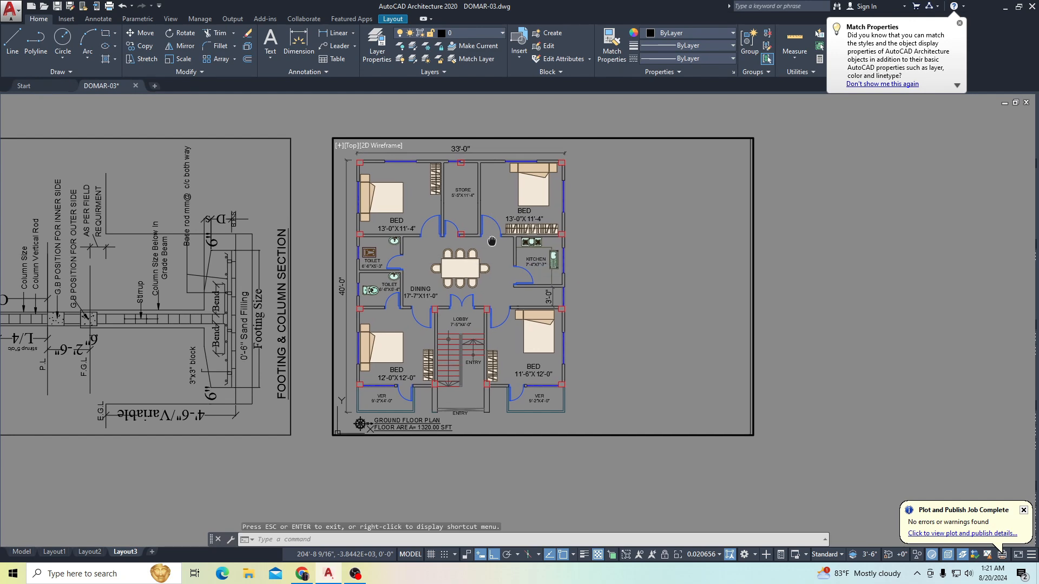
{"action": "left_click_drag", "start_coordinate": [491, 242], "coordinate": [493, 238]}
{"action": "double_click", "coordinate": [859, 238]}
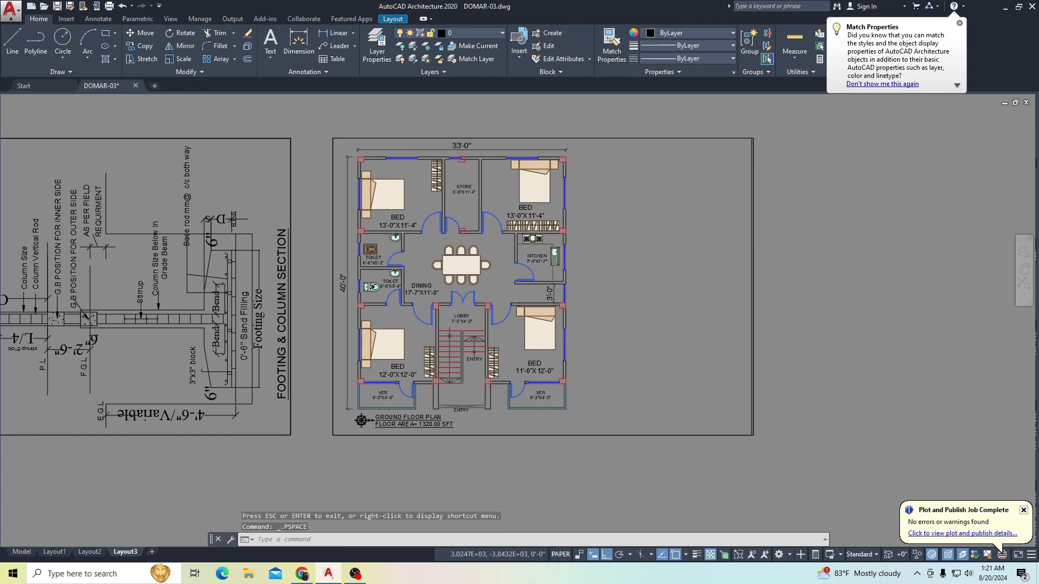
Step: Stretch the copied ground floor plan viewport's right edge inward until it sits just beyond the plan
{"action": "scroll", "coordinate": [742, 151], "scroll_direction": "up", "scroll_amount": 5}
{"action": "left_click", "coordinate": [741, 151]}
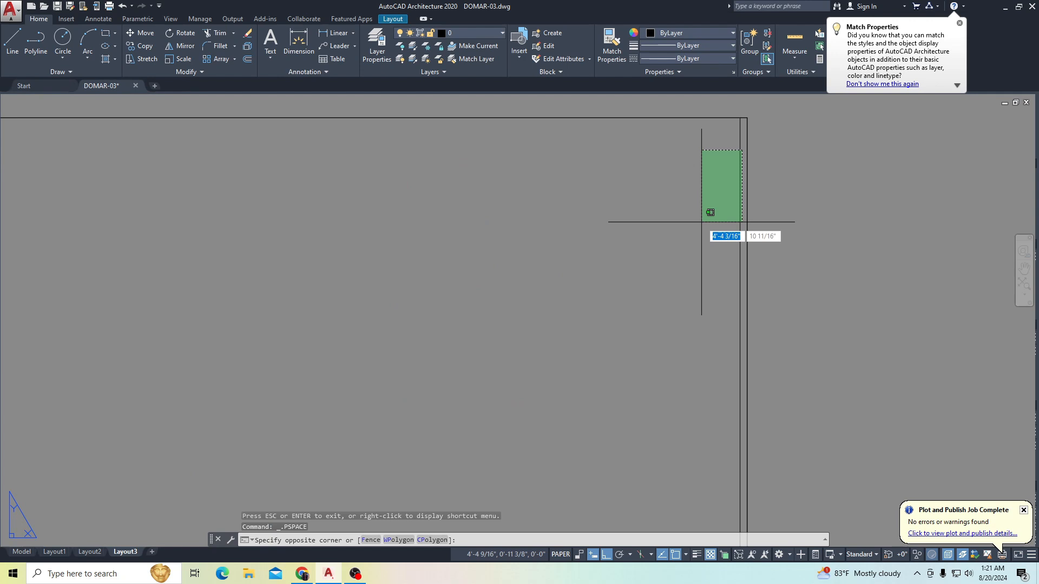
{"action": "left_click", "coordinate": [720, 158]}
{"action": "scroll", "coordinate": [747, 124], "scroll_direction": "up", "scroll_amount": 3}
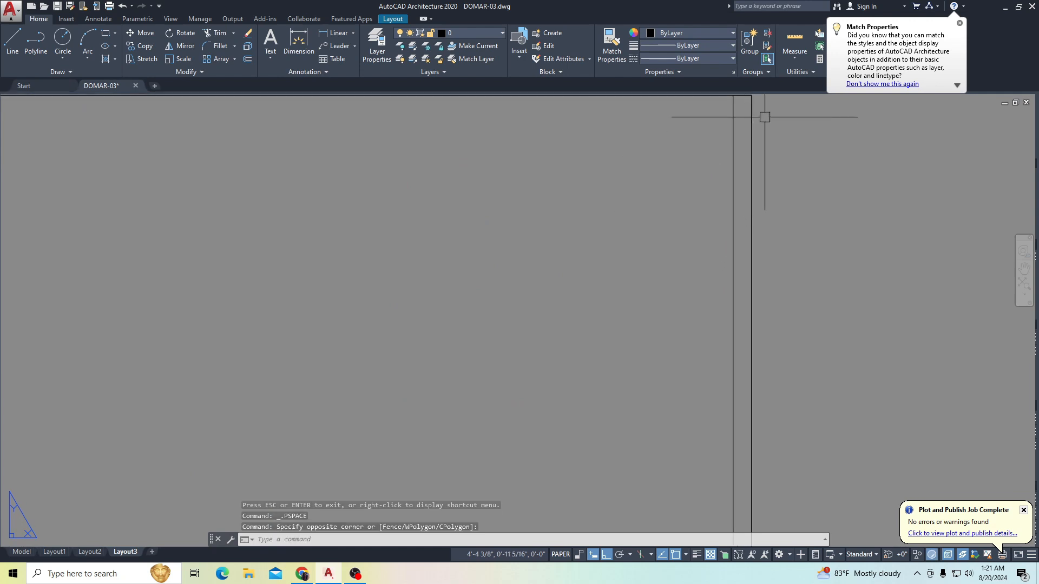
{"action": "scroll", "coordinate": [700, 135], "scroll_direction": "down", "scroll_amount": 3}
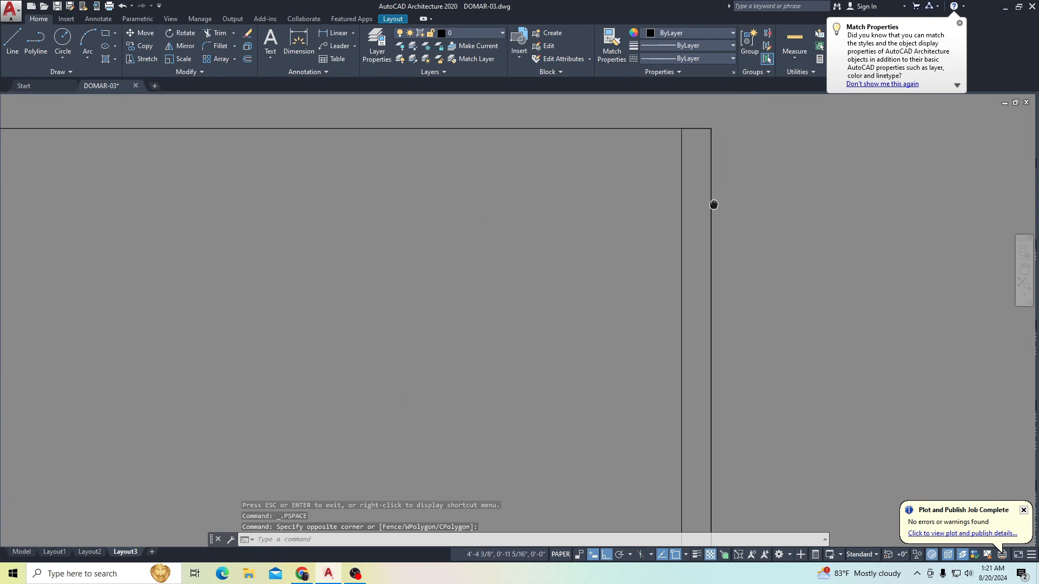
{"action": "left_click", "coordinate": [627, 164]}
{"action": "scroll", "coordinate": [801, 232], "scroll_direction": "down", "scroll_amount": 6}
{"action": "left_click", "coordinate": [781, 214]}
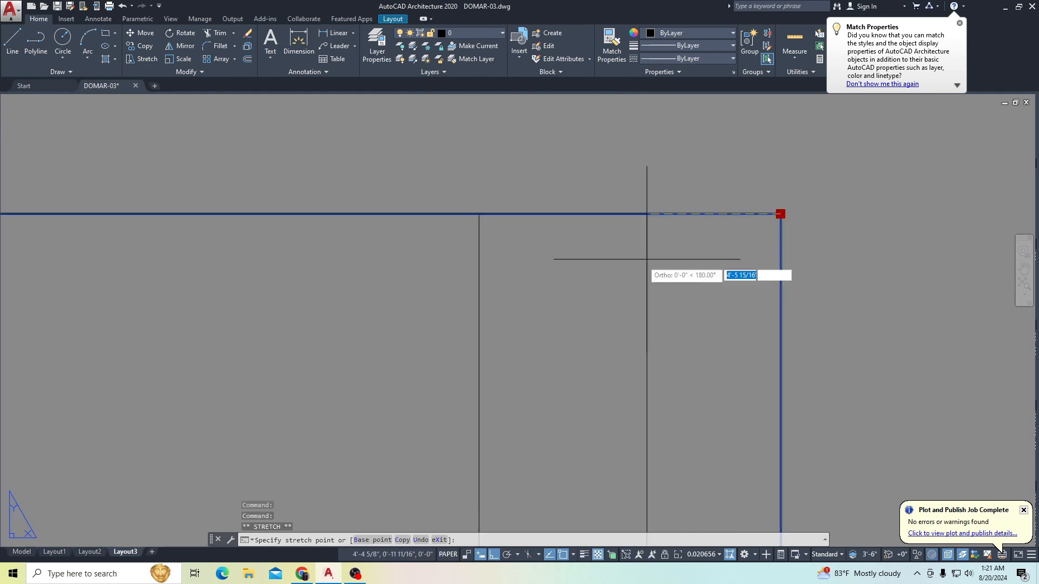
{"action": "scroll", "coordinate": [647, 259], "scroll_direction": "down", "scroll_amount": 6}
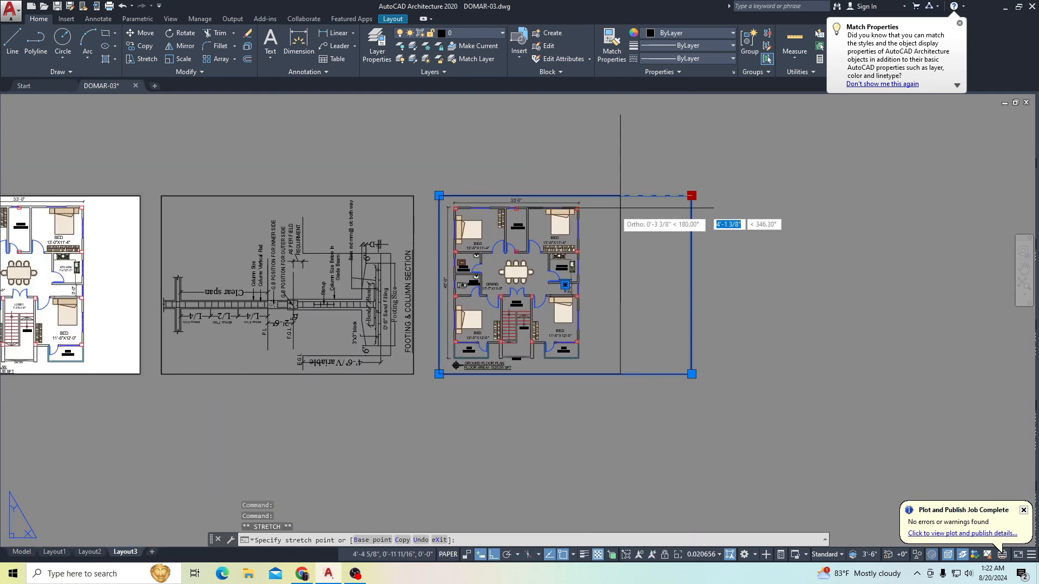
{"action": "scroll", "coordinate": [620, 208], "scroll_direction": "up", "scroll_amount": 6}
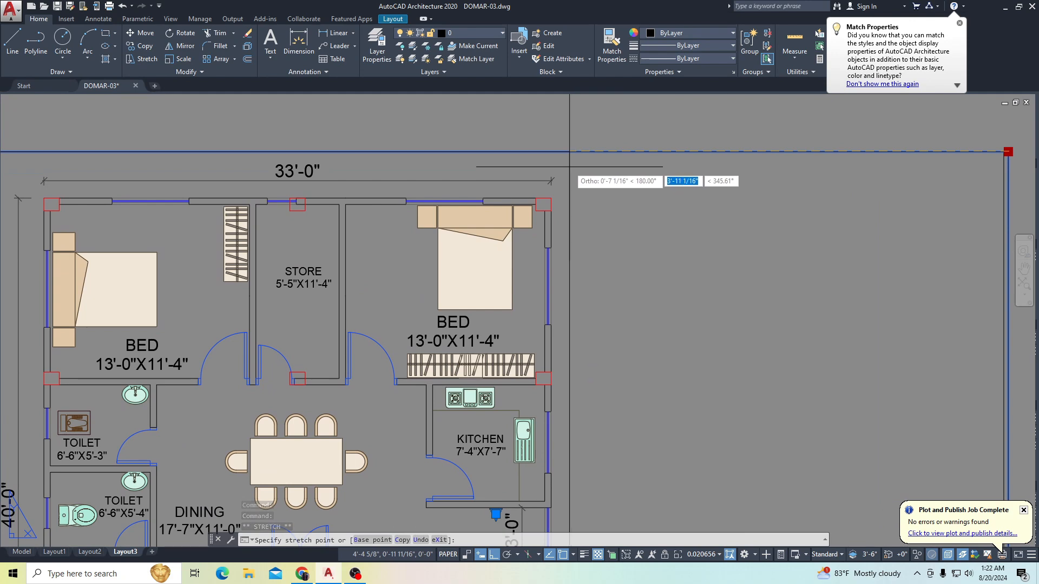
{"action": "left_click", "coordinate": [569, 160]}
{"action": "scroll", "coordinate": [577, 238], "scroll_direction": "down", "scroll_amount": 6}
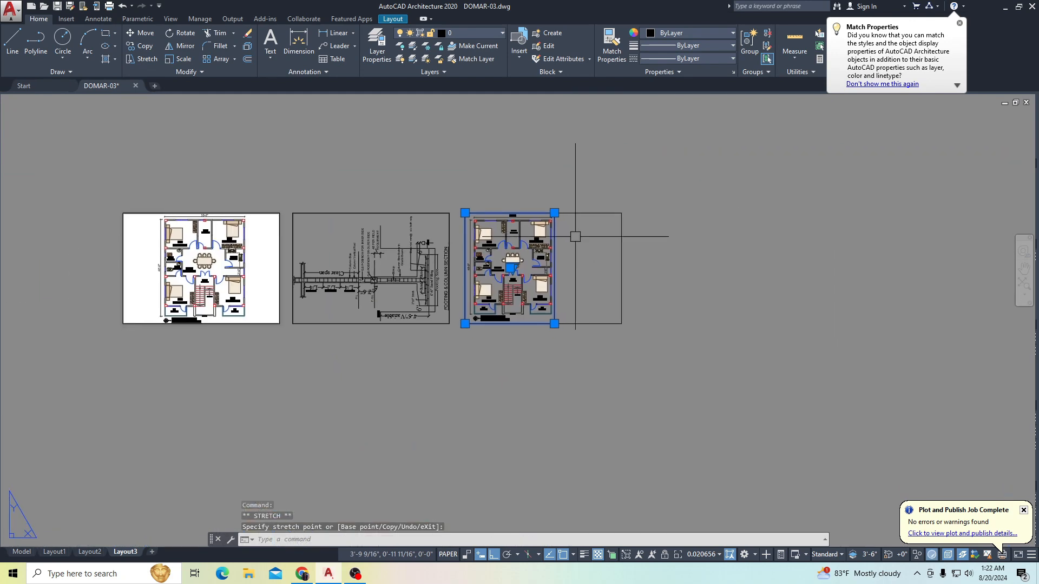
Step: Copy the narrowed ground floor plan viewport horizontally to its right, and end the copy command
{"action": "scroll", "coordinate": [576, 237], "scroll_direction": "up", "scroll_amount": 6}
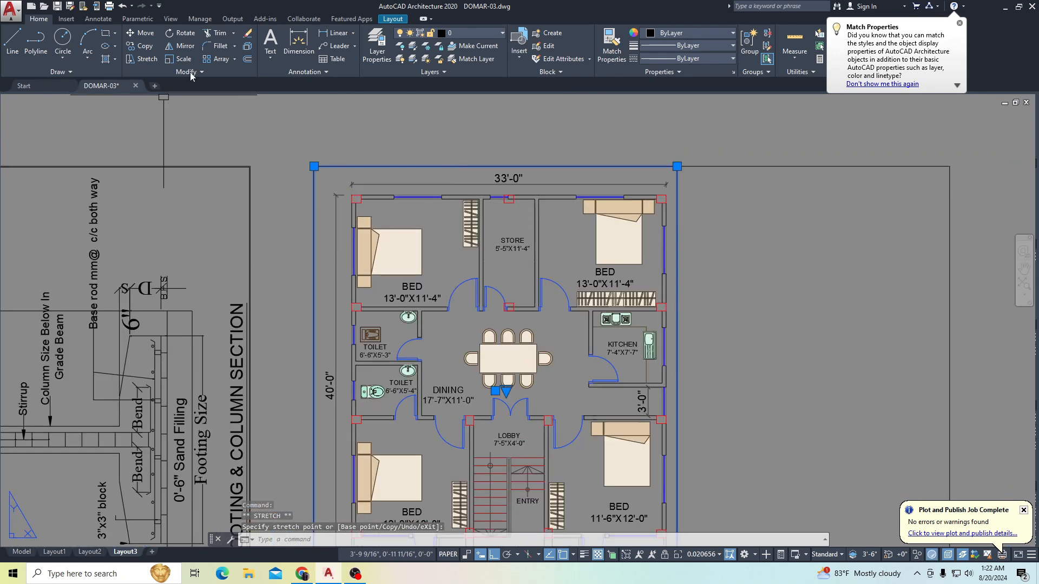
{"action": "left_click", "coordinate": [145, 51]}
{"action": "left_click", "coordinate": [382, 135]}
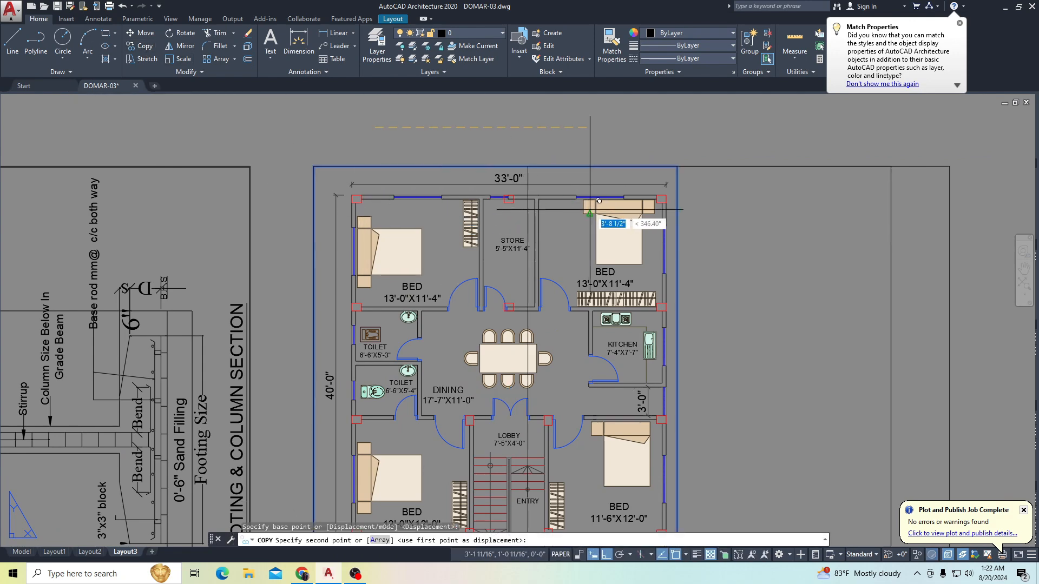
{"action": "scroll", "coordinate": [616, 206], "scroll_direction": "down", "scroll_amount": 6}
{"action": "middle_click_drag", "start_coordinate": [616, 207], "coordinate": [459, 176]}
{"action": "scroll", "coordinate": [487, 162], "scroll_direction": "up", "scroll_amount": 6}
{"action": "left_click", "coordinate": [422, 190]}
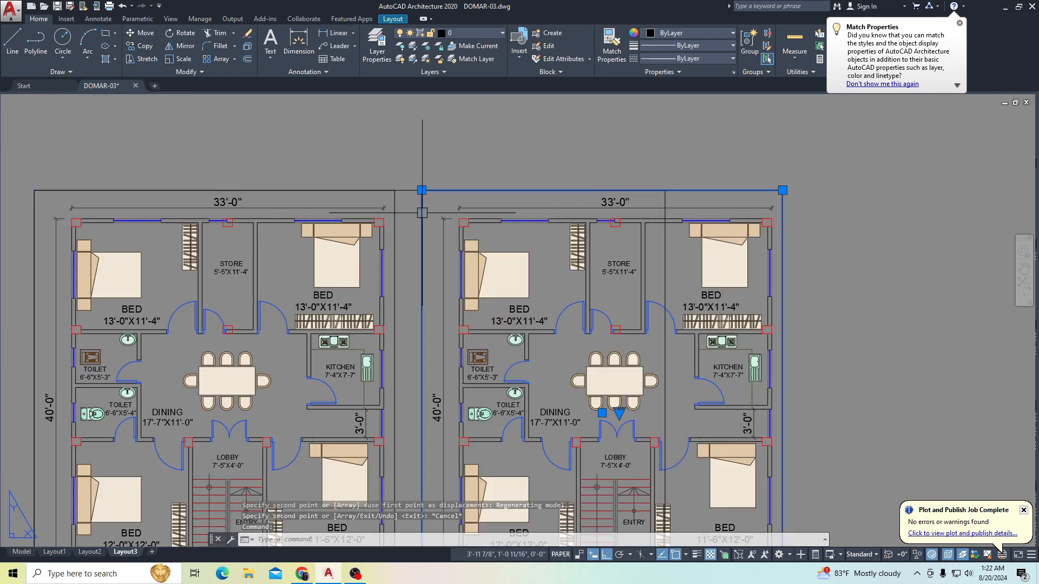
{"action": "key", "text": "Escape"}
Step: Move the new viewport copy so its upper-left corner meets the first viewport's upper-right corner
{"action": "type", "text": "m"}
{"action": "key", "text": "Return"}
{"action": "scroll", "coordinate": [436, 198], "scroll_direction": "up", "scroll_amount": 4}
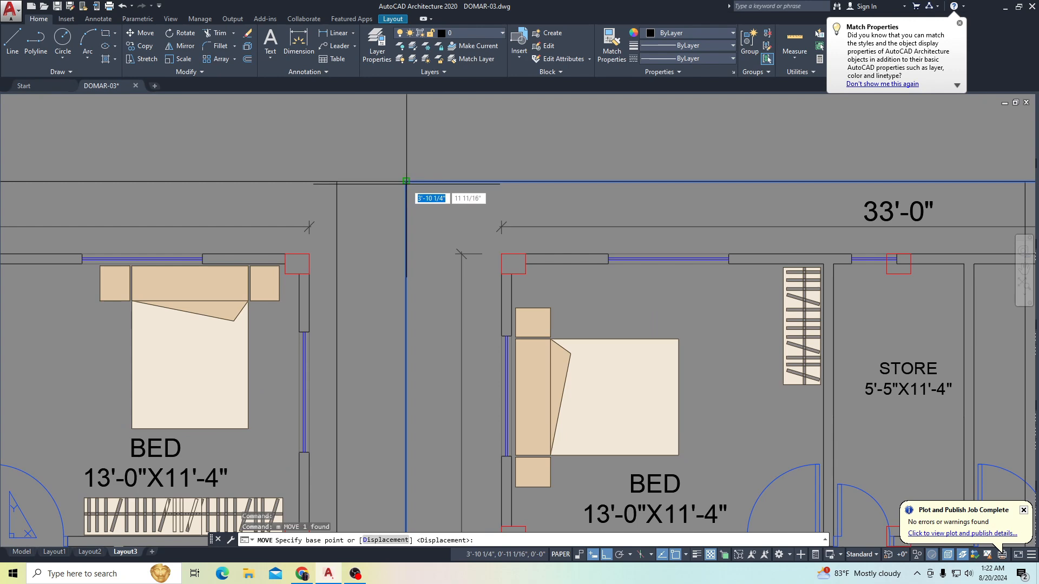
{"action": "left_click", "coordinate": [409, 180]}
{"action": "scroll", "coordinate": [417, 170], "scroll_direction": "up", "scroll_amount": 6}
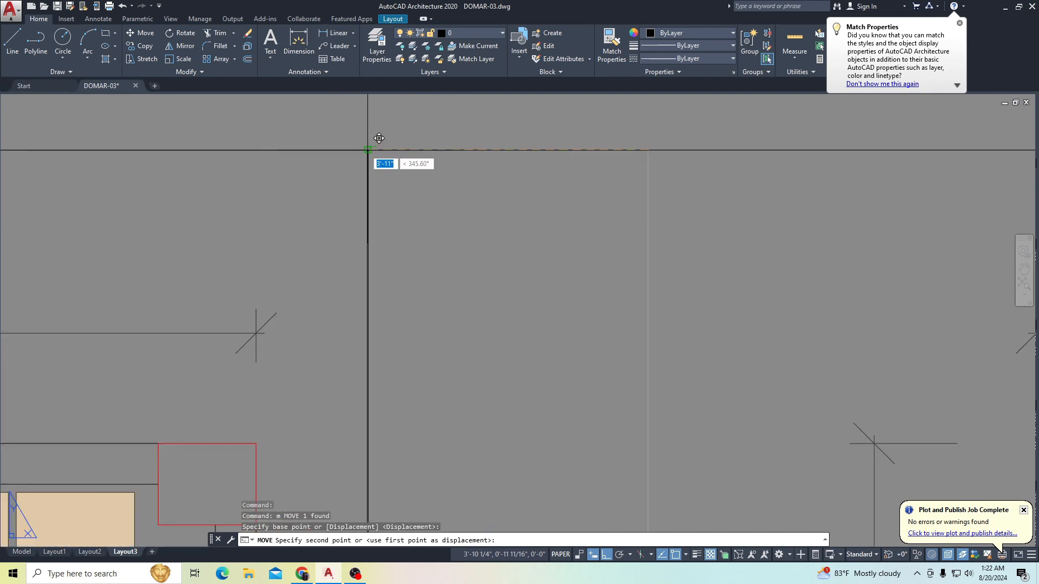
{"action": "left_click", "coordinate": [368, 151]}
{"action": "scroll", "coordinate": [450, 200], "scroll_direction": "down", "scroll_amount": 10}
Step: Stretch the new viewport's right edge inward to align with the sheet border, and deselect it
{"action": "scroll", "coordinate": [535, 174], "scroll_direction": "up", "scroll_amount": 6}
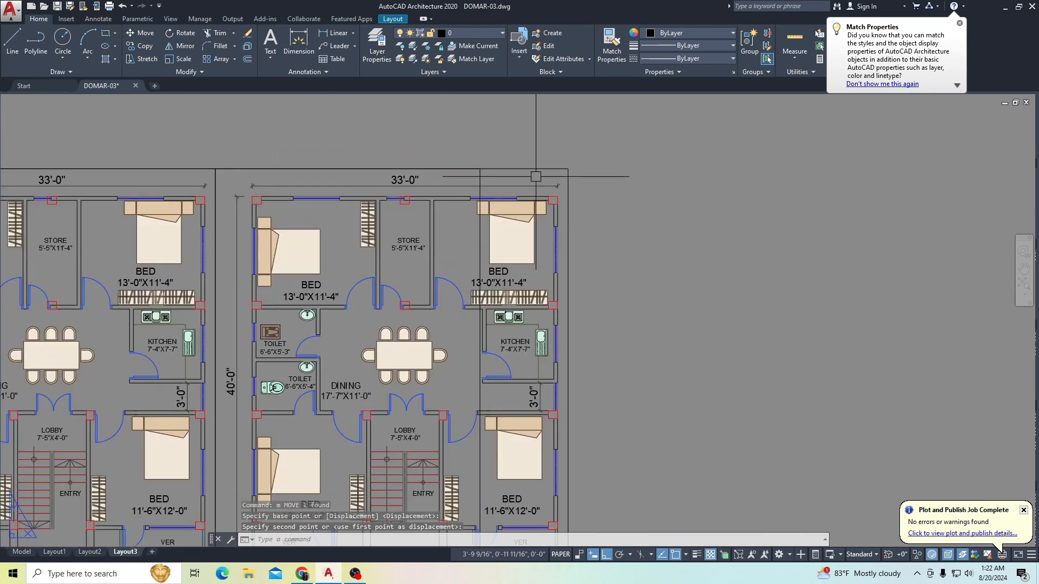
{"action": "left_click", "coordinate": [538, 170]}
{"action": "left_click", "coordinate": [568, 169]}
{"action": "scroll", "coordinate": [537, 169], "scroll_direction": "up", "scroll_amount": 6}
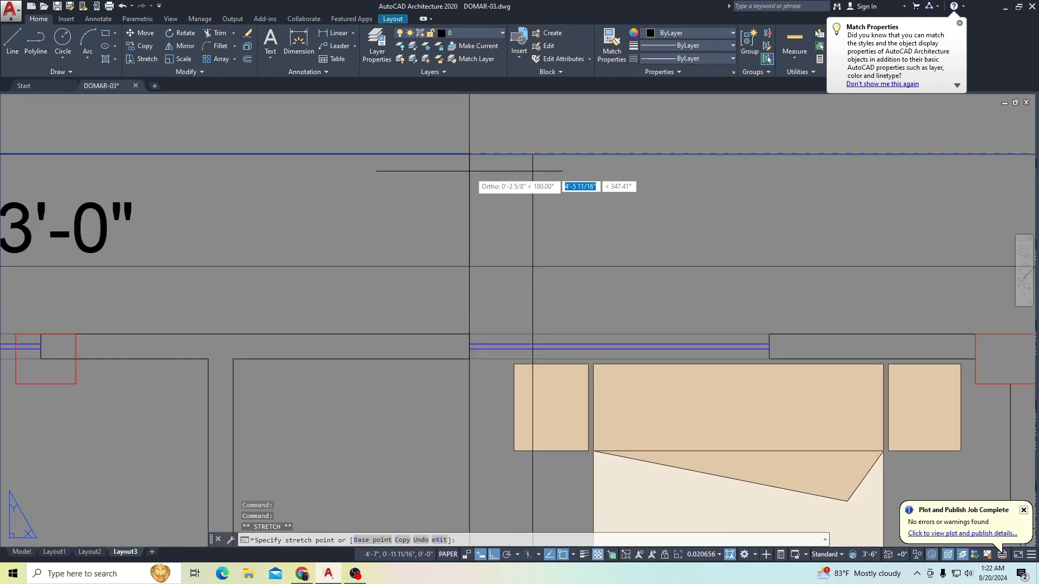
{"action": "scroll", "coordinate": [527, 139], "scroll_direction": "down", "scroll_amount": 6}
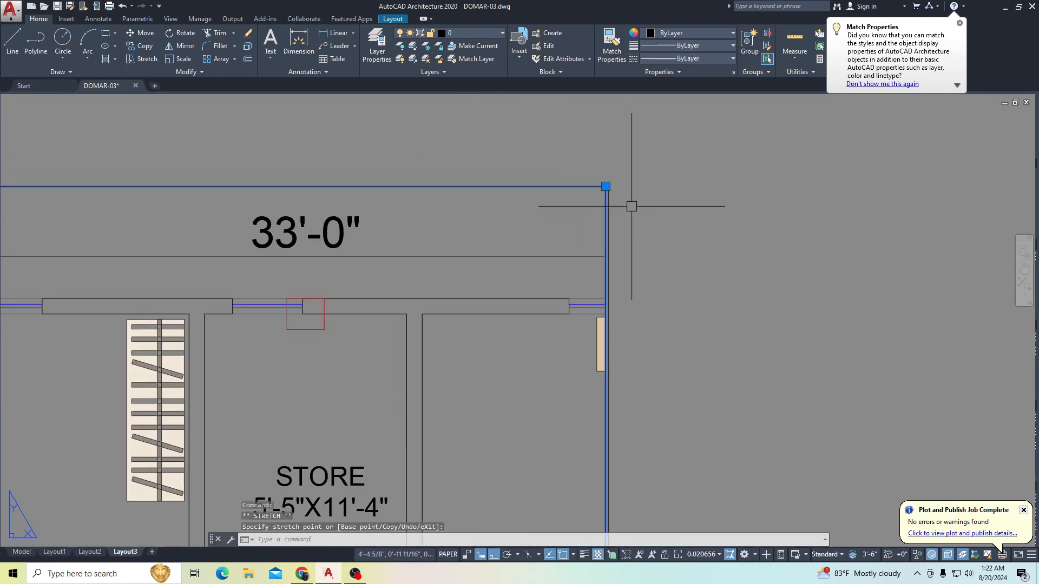
{"action": "scroll", "coordinate": [639, 116], "scroll_direction": "down", "scroll_amount": 5}
{"action": "key", "text": "Escape"}
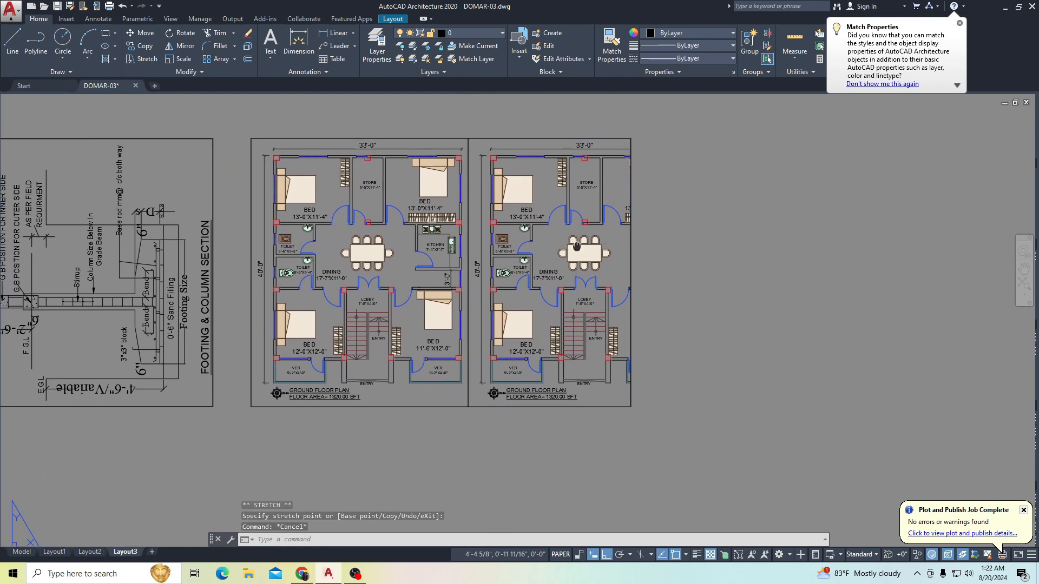
Step: Activate the right-hand viewport on the third sheet and bring the REFERENCE PAPER notes into its view
{"action": "double_click", "coordinate": [545, 246]}
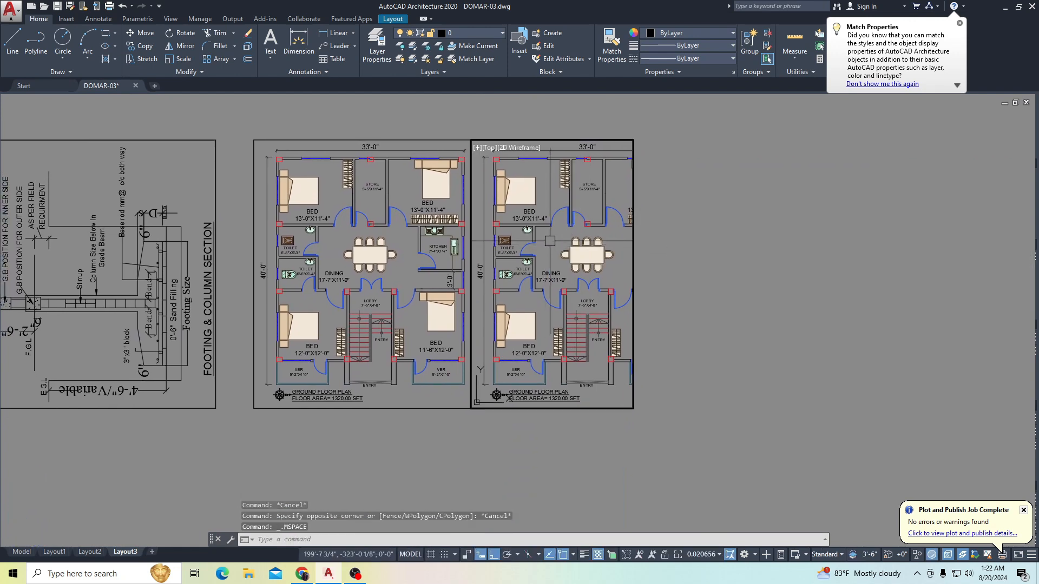
{"action": "scroll", "coordinate": [545, 246], "scroll_direction": "down", "scroll_amount": 5}
{"action": "mouse_move", "coordinate": [598, 275]}
{"action": "middle_mouse_down"}
{"action": "mouse_move", "coordinate": [479, 282]}
{"action": "mouse_move", "coordinate": [510, 278]}
{"action": "middle_mouse_up"}
{"action": "scroll", "coordinate": [573, 258], "scroll_direction": "up", "scroll_amount": 4}
{"action": "scroll", "coordinate": [573, 257], "scroll_direction": "up", "scroll_amount": 2}
{"action": "middle_click_drag", "start_coordinate": [570, 260], "coordinate": [546, 258]}
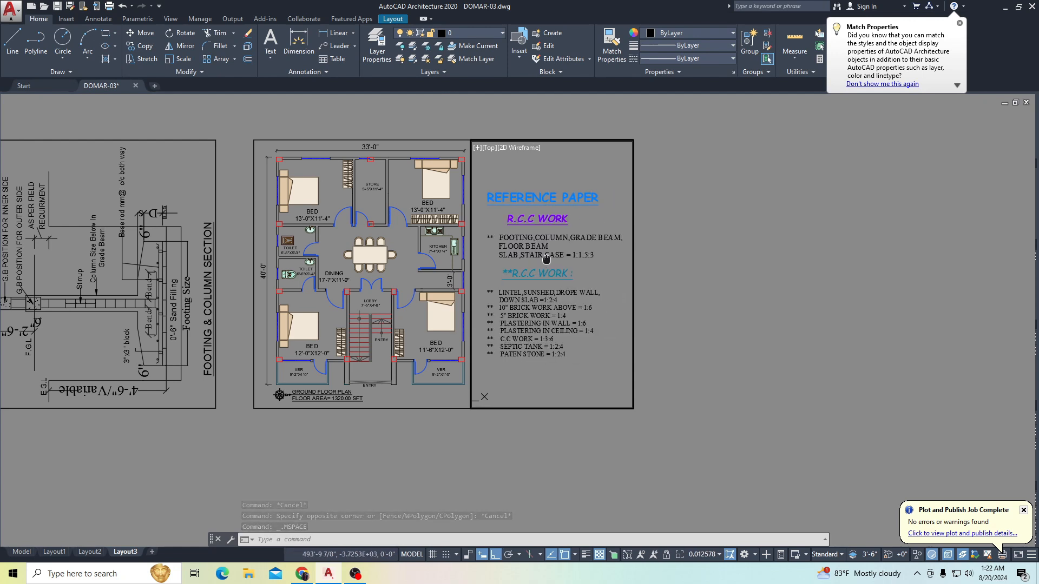
Step: Try rescaling the REFERENCE PAPER notes inside the active viewport with real-time zoom, and exit the command
{"action": "right_click", "coordinate": [499, 231]}
{"action": "left_click", "coordinate": [575, 332]}
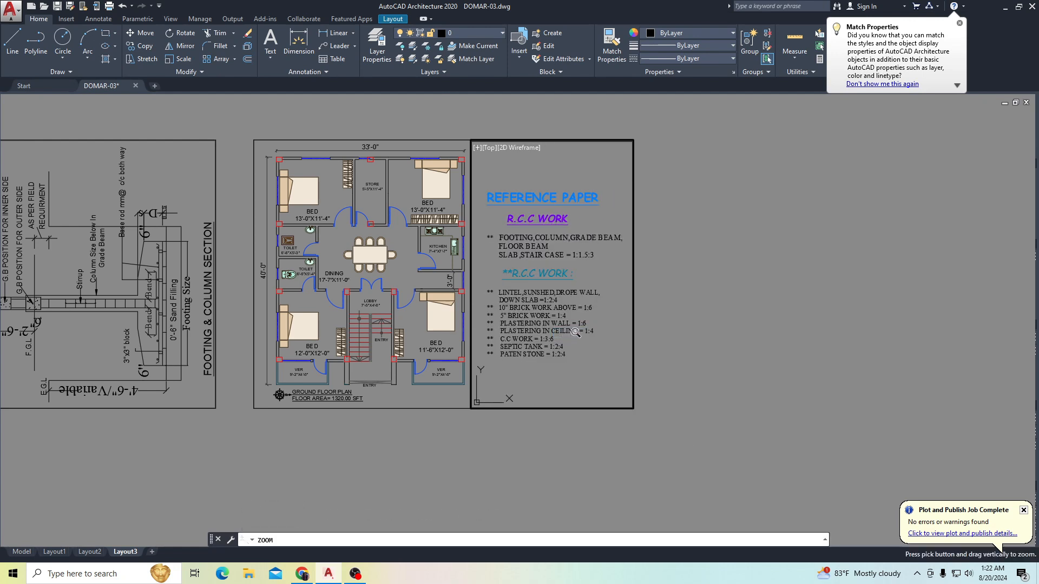
{"action": "left_click_drag", "start_coordinate": [575, 332], "coordinate": [576, 315]}
{"action": "right_click", "coordinate": [562, 269]}
{"action": "left_click", "coordinate": [567, 275]}
{"action": "scroll", "coordinate": [567, 274], "scroll_direction": "down", "scroll_amount": 5}
{"action": "key", "text": "Escape"}
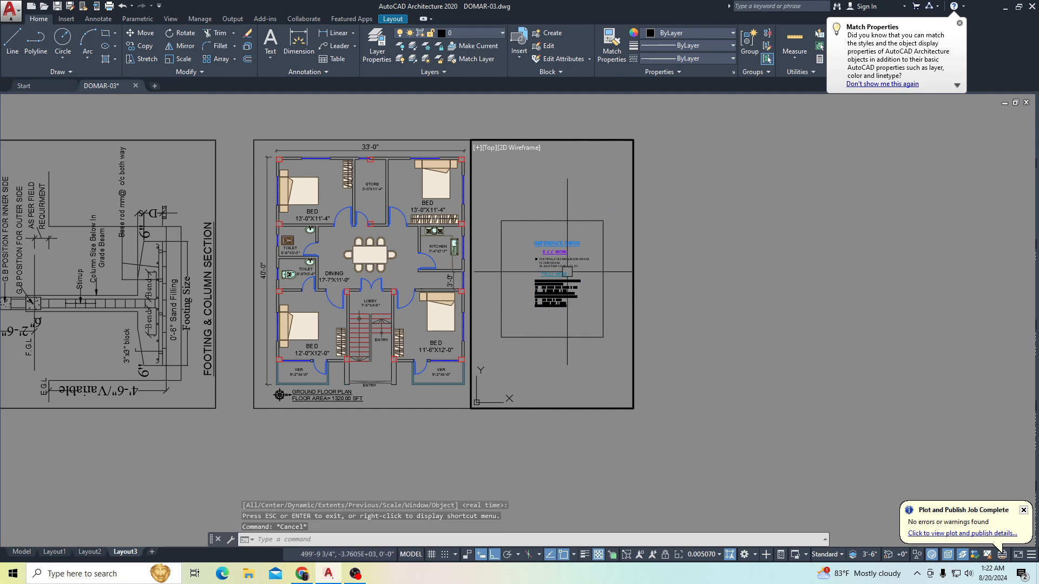
Step: Fit the REFERENCE PAPER notes to the viewport using Zoom Object, and return to paper space
{"action": "type", "text": "z"}
{"action": "key", "text": "Return"}
{"action": "type", "text": "o"}
{"action": "key", "text": "Return"}
{"action": "scroll", "coordinate": [544, 304], "scroll_direction": "up", "scroll_amount": 2}
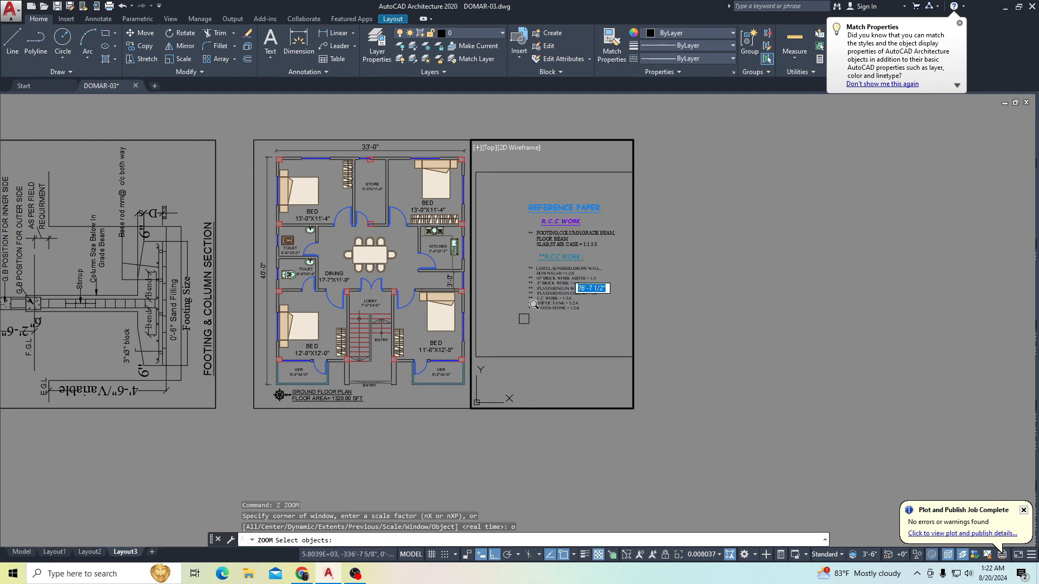
{"action": "left_click", "coordinate": [514, 327]}
{"action": "left_click", "coordinate": [620, 193]}
{"action": "key", "text": "Return"}
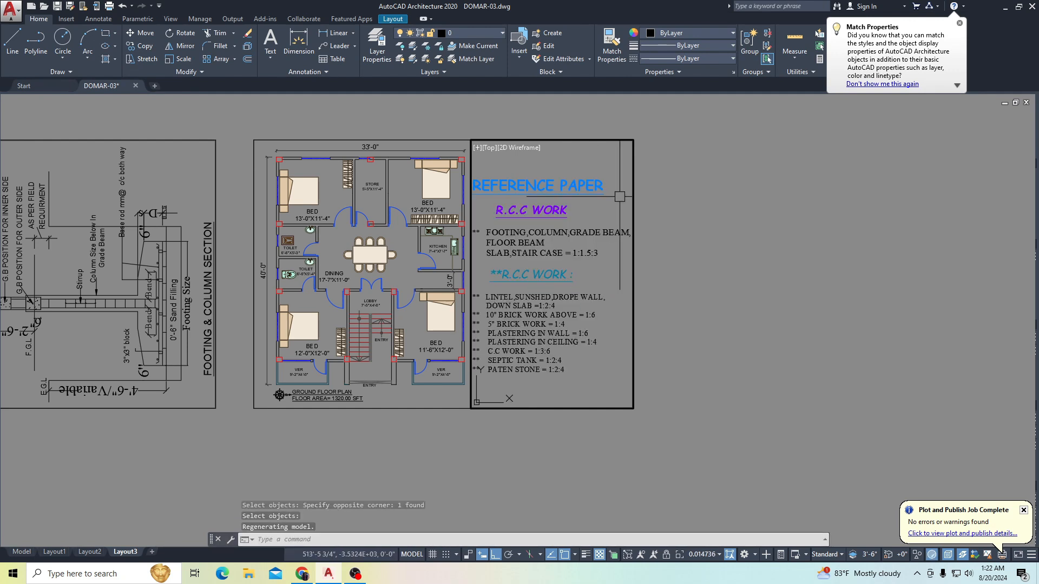
{"action": "double_click", "coordinate": [678, 254]}
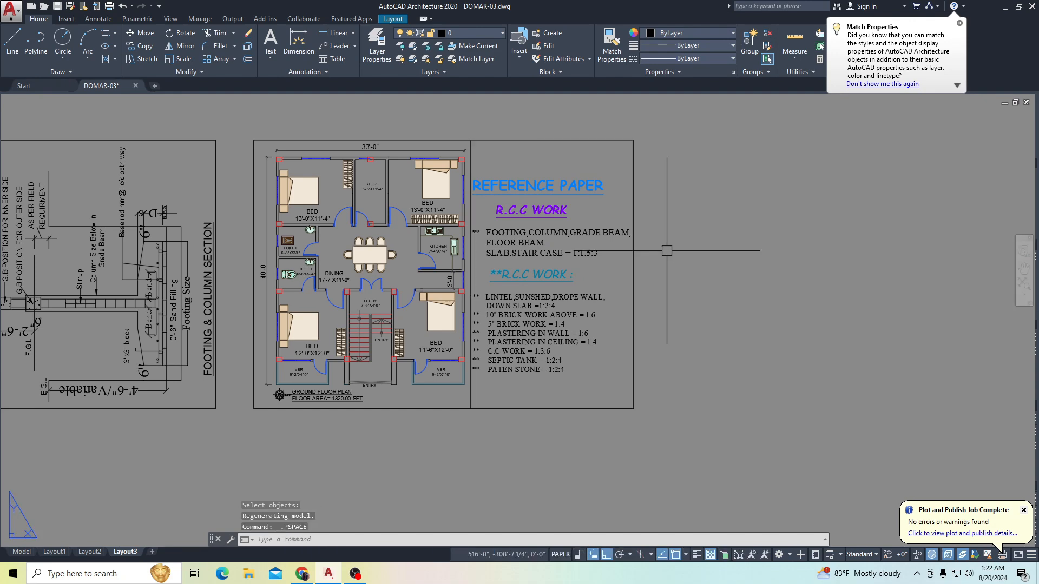
Step: Start a plot of Layout3 and set the plot area to a window around the third sheet's border
{"action": "middle_click_drag", "start_coordinate": [602, 249], "coordinate": [682, 268]}
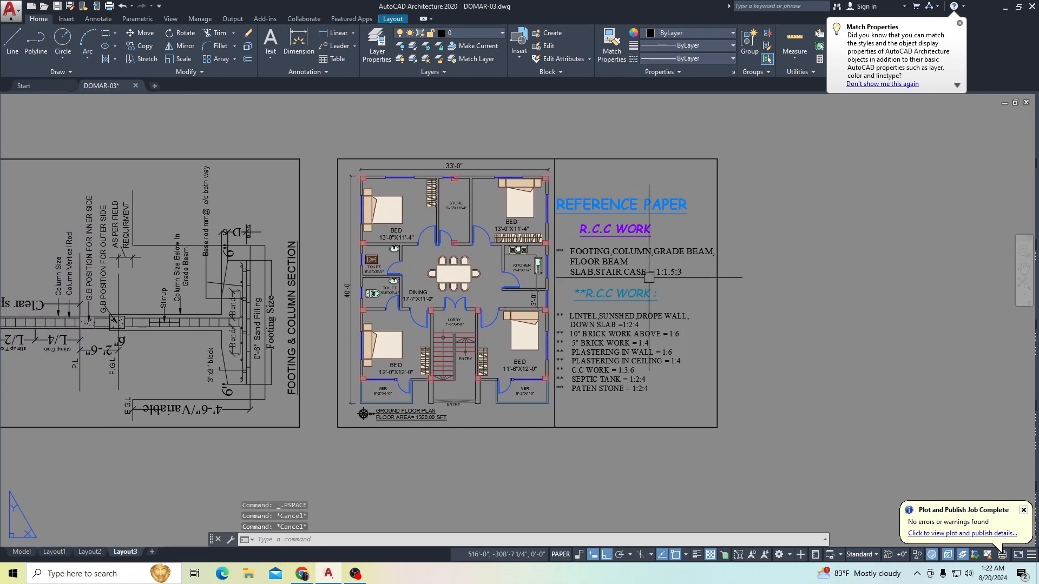
{"action": "scroll", "coordinate": [622, 276], "scroll_direction": "down", "scroll_amount": 2}
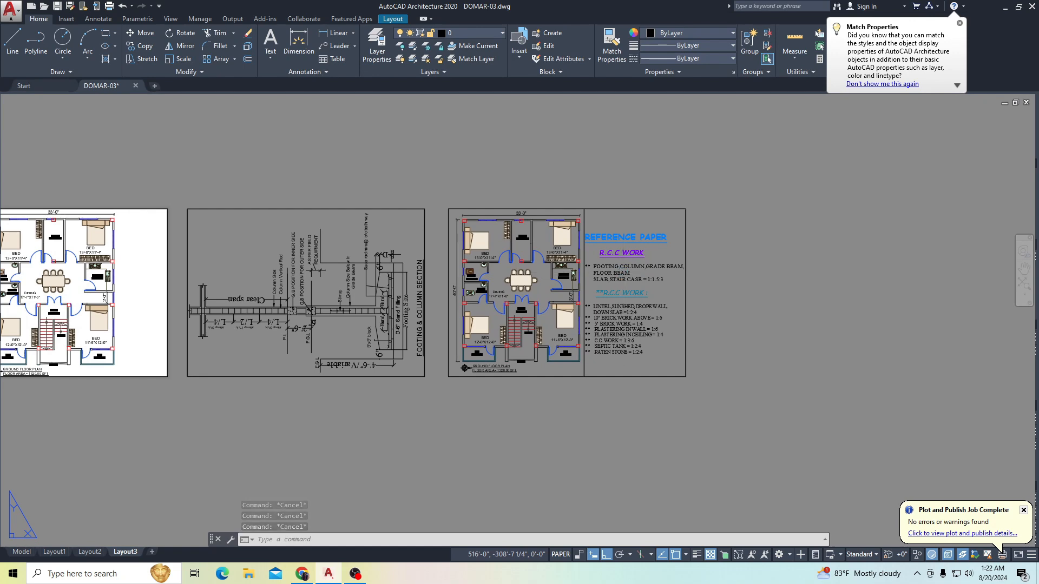
{"action": "key", "text": "ctrl+p"}
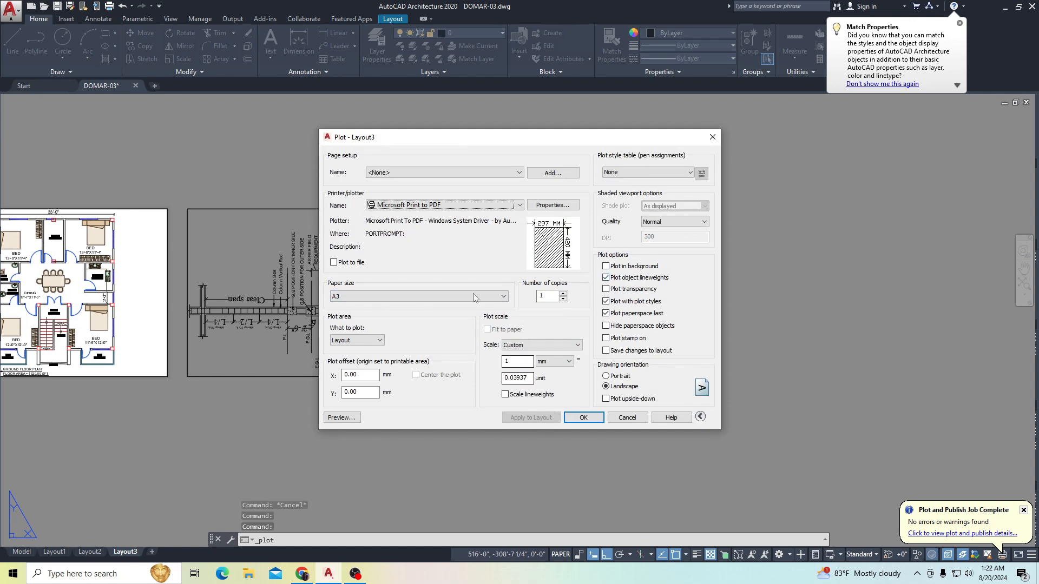
{"action": "left_click", "coordinate": [354, 344]}
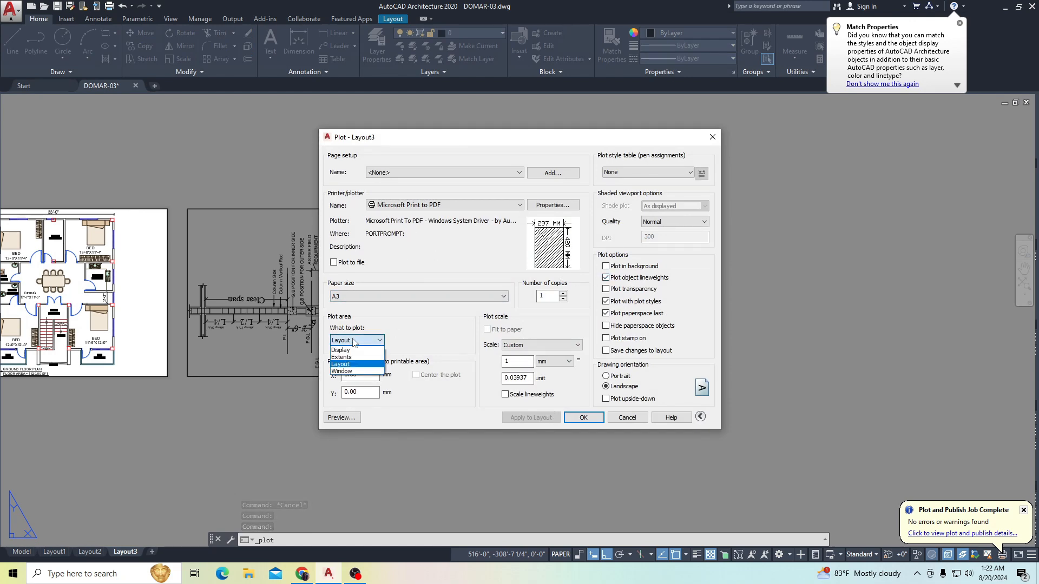
{"action": "left_click", "coordinate": [347, 372]}
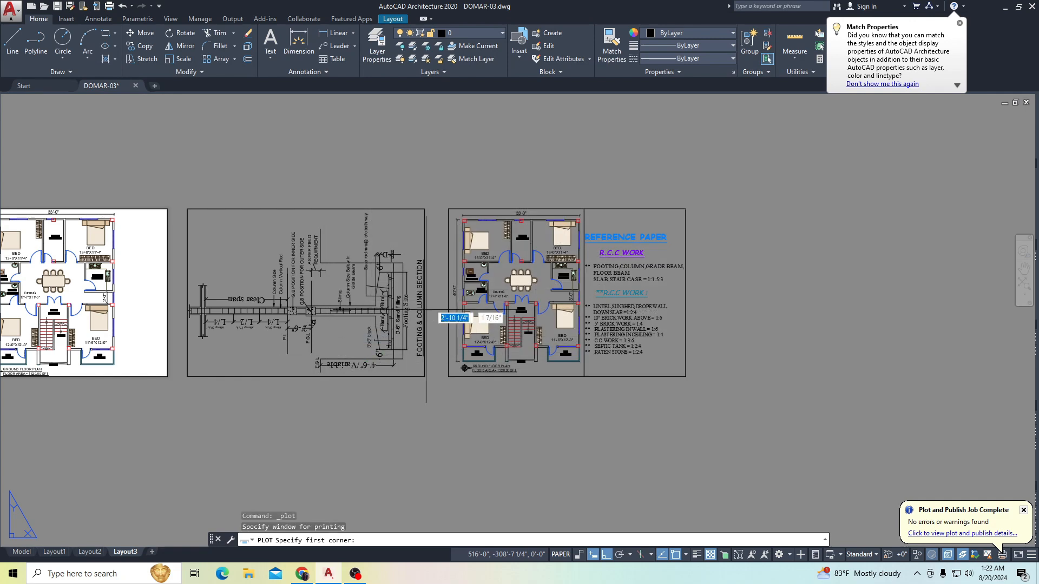
{"action": "scroll", "coordinate": [409, 185], "scroll_direction": "up", "scroll_amount": 5}
{"action": "scroll", "coordinate": [325, 158], "scroll_direction": "up", "scroll_amount": 4}
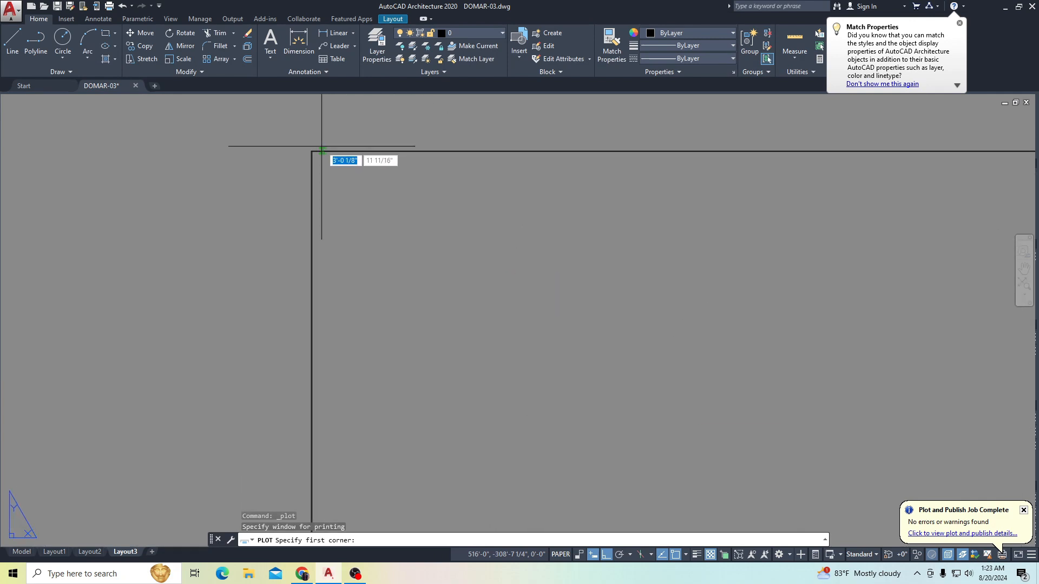
{"action": "left_click", "coordinate": [306, 144]}
{"action": "scroll", "coordinate": [325, 162], "scroll_direction": "down", "scroll_amount": 6}
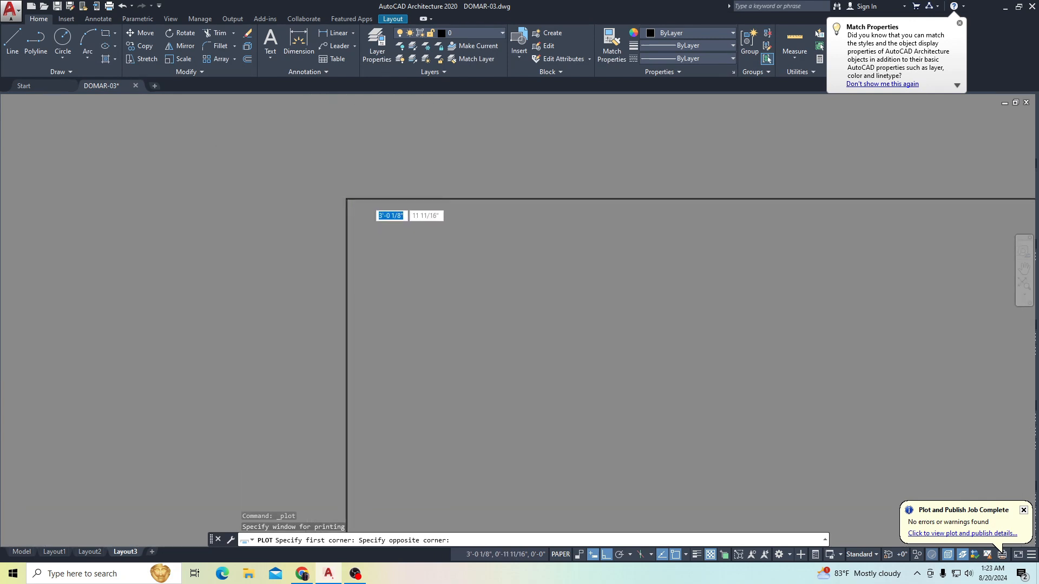
{"action": "middle_click_drag", "start_coordinate": [494, 297], "coordinate": [383, 172]}
{"action": "scroll", "coordinate": [552, 373], "scroll_direction": "up", "scroll_amount": 6}
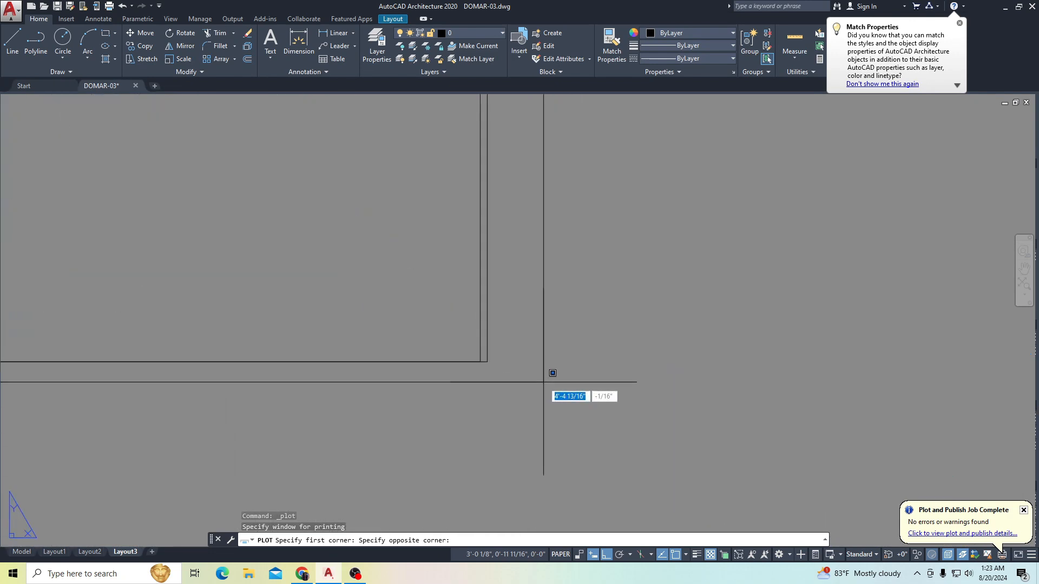
{"action": "scroll", "coordinate": [486, 369], "scroll_direction": "up", "scroll_amount": 8}
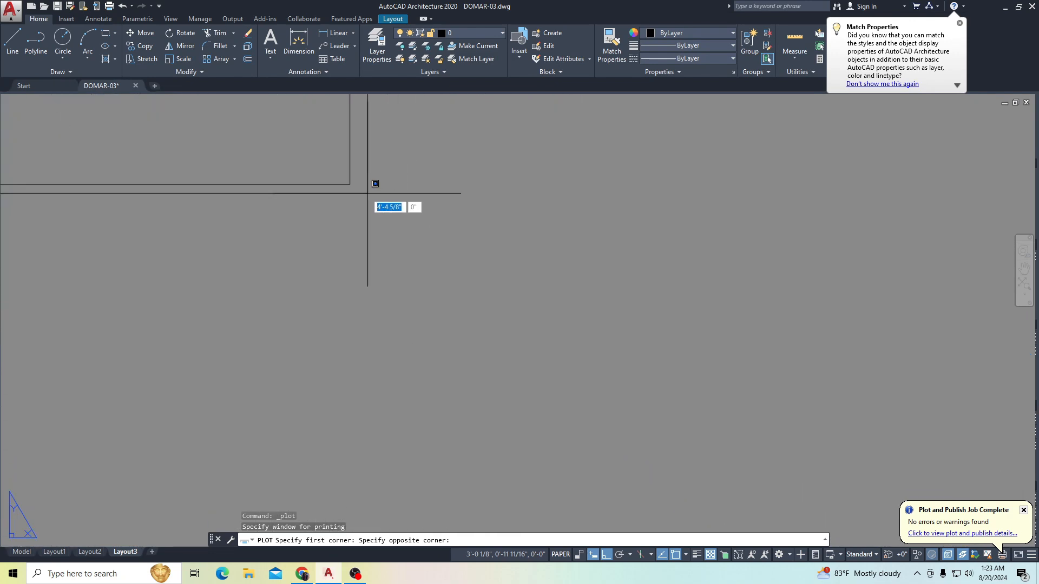
{"action": "left_click", "coordinate": [350, 184]}
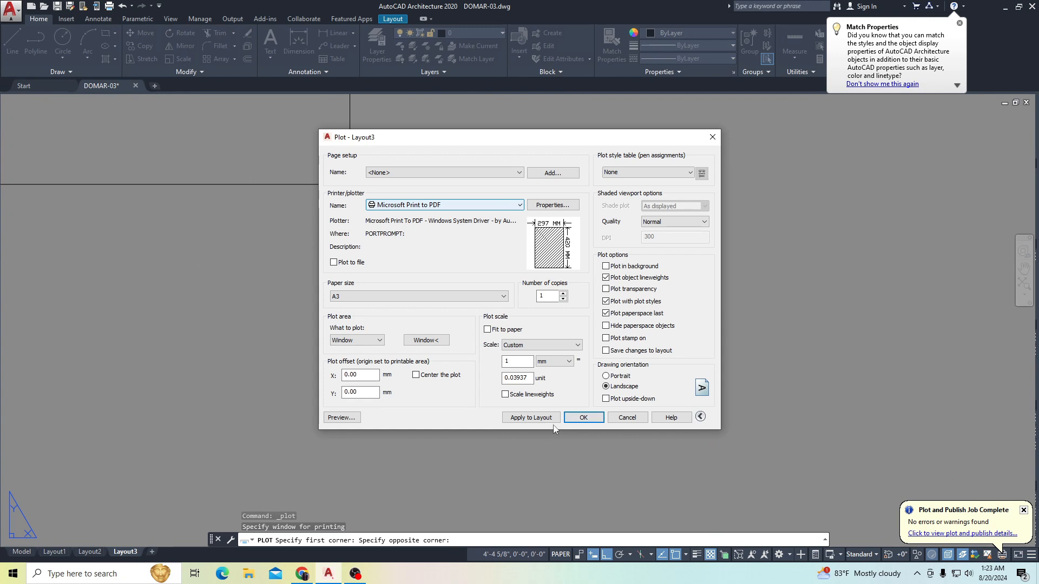
Step: Set the Layout3 plot to fit to paper and centered, and apply these settings to the layout
{"action": "left_click", "coordinate": [488, 330]}
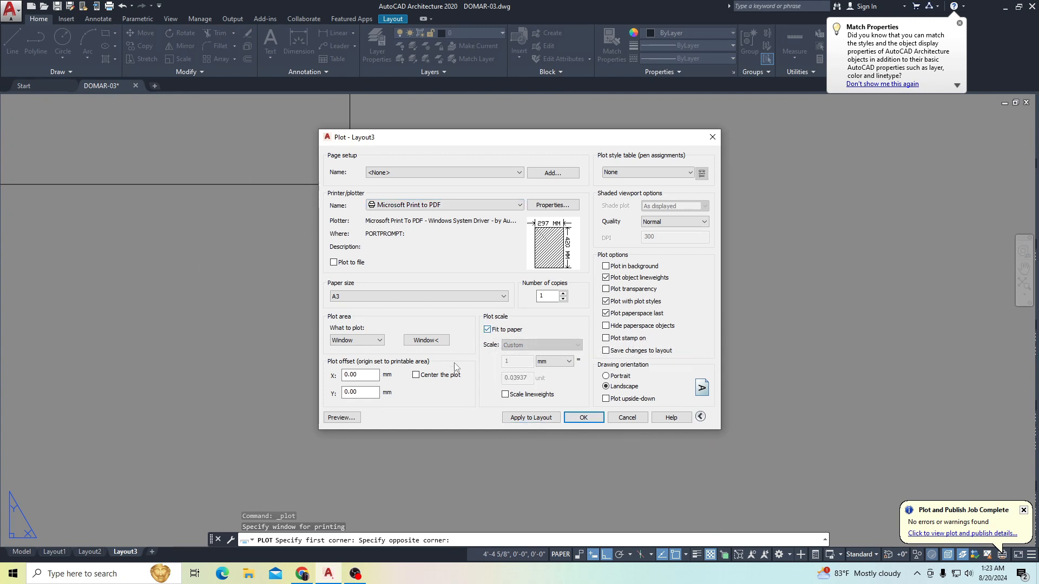
{"action": "left_click", "coordinate": [415, 375]}
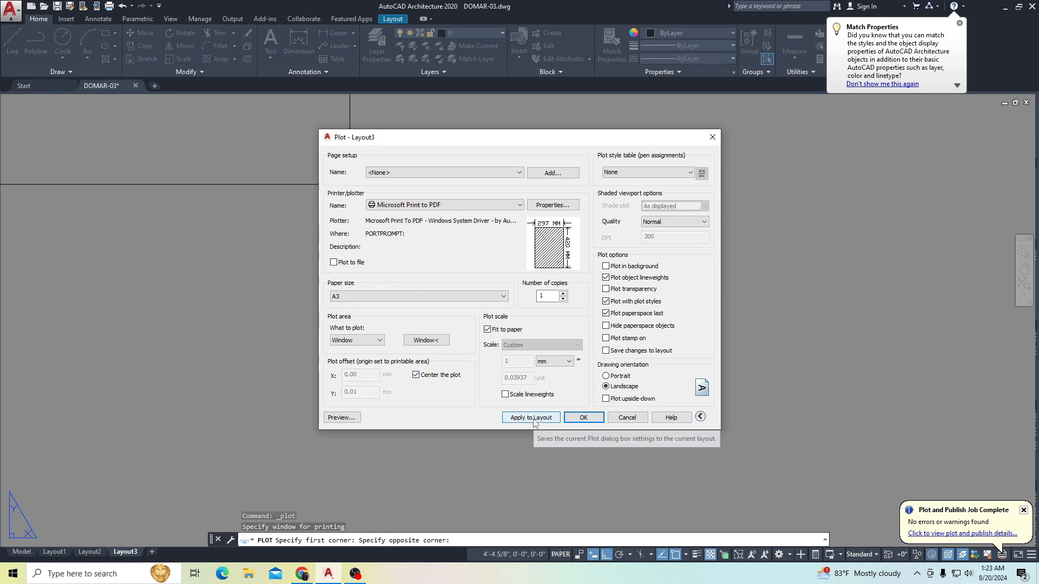
{"action": "left_click", "coordinate": [534, 420]}
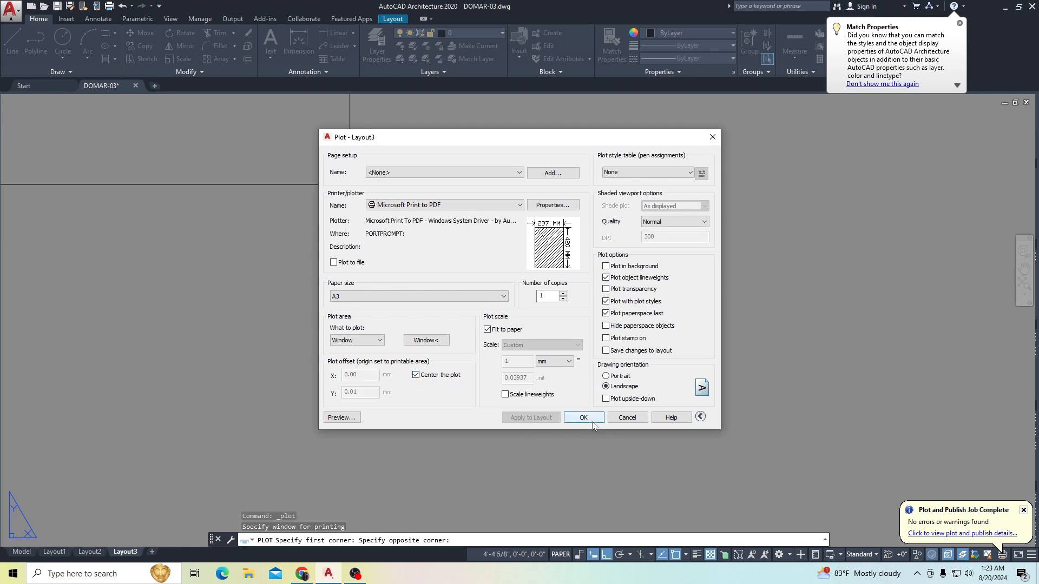
Step: Preview the plot and examine the floor plan and REFERENCE PAPER notes on the sheet
{"action": "left_click", "coordinate": [342, 418]}
{"action": "scroll", "coordinate": [597, 419], "scroll_direction": "down", "scroll_amount": 2}
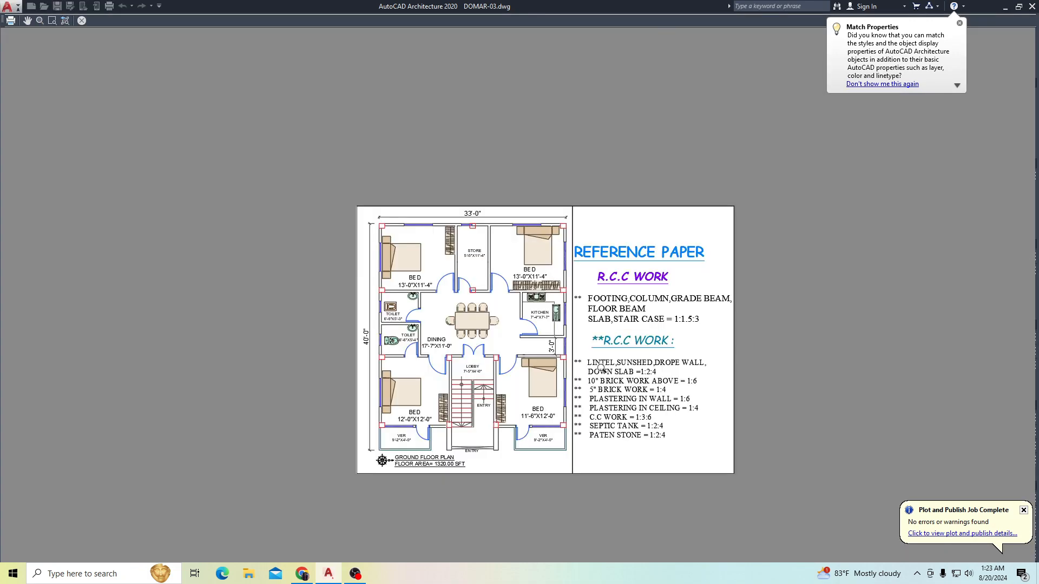
{"action": "scroll", "coordinate": [603, 346], "scroll_direction": "up", "scroll_amount": 2}
{"action": "middle_click_drag", "start_coordinate": [613, 350], "coordinate": [608, 296]}
{"action": "middle_click_drag", "start_coordinate": [514, 332], "coordinate": [508, 340]}
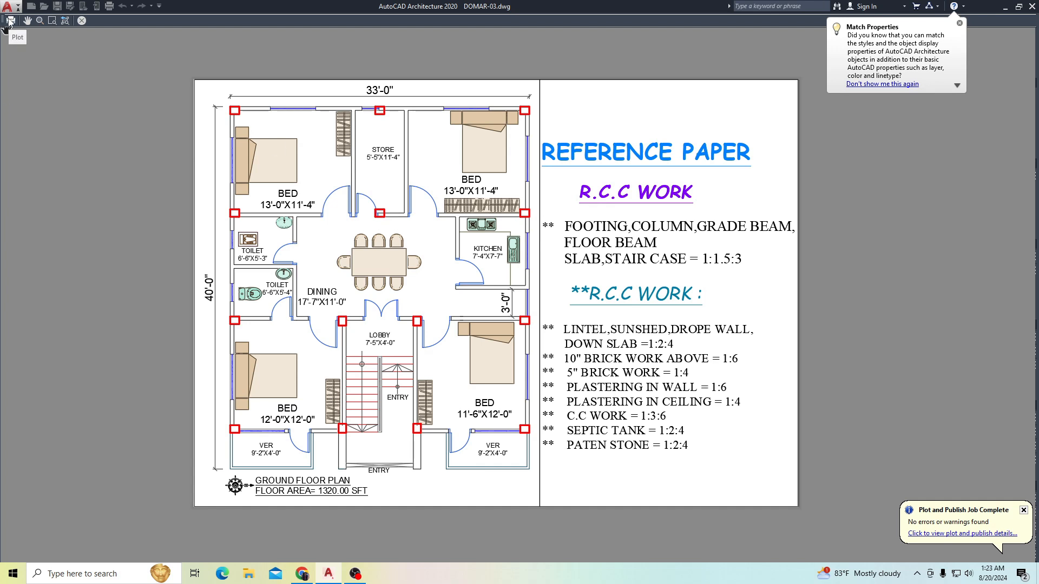
Step: Plot the sheet from the preview and save it as the PDF sdddddd in the Downloads folder
{"action": "right_click", "coordinate": [344, 114]}
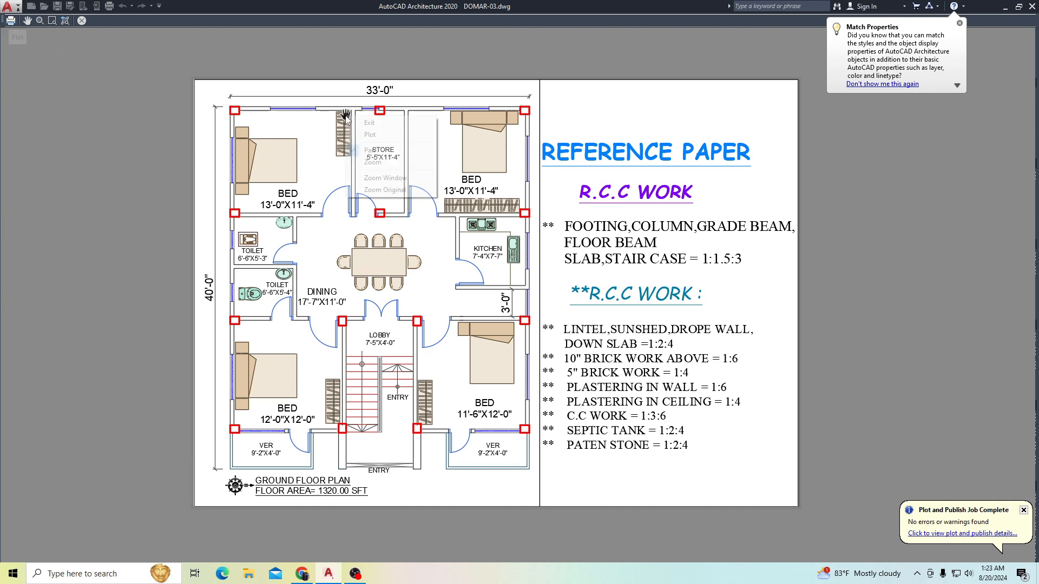
{"action": "left_click", "coordinate": [387, 134]}
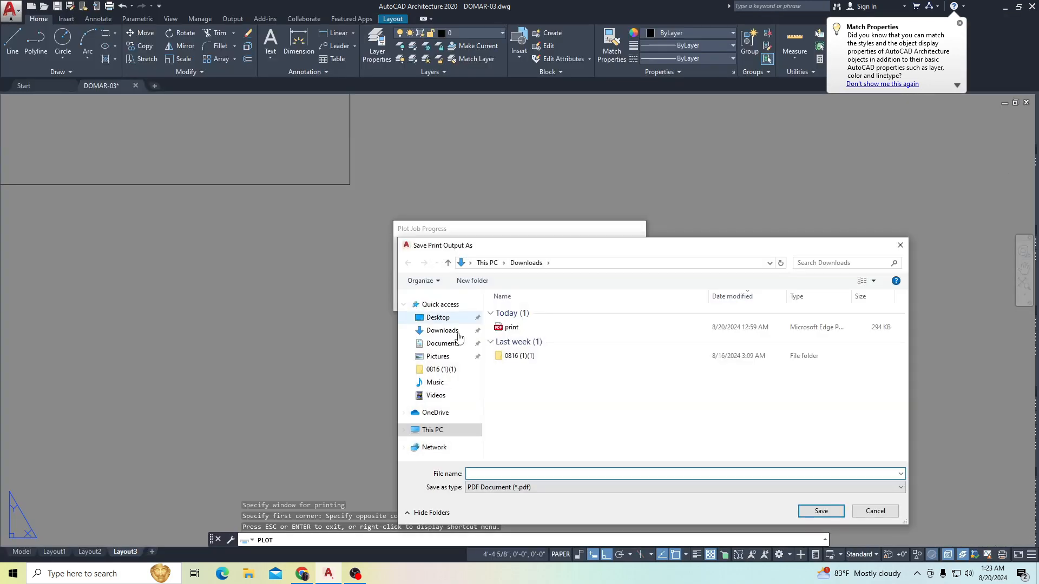
{"action": "type", "text": "sdddddd"}
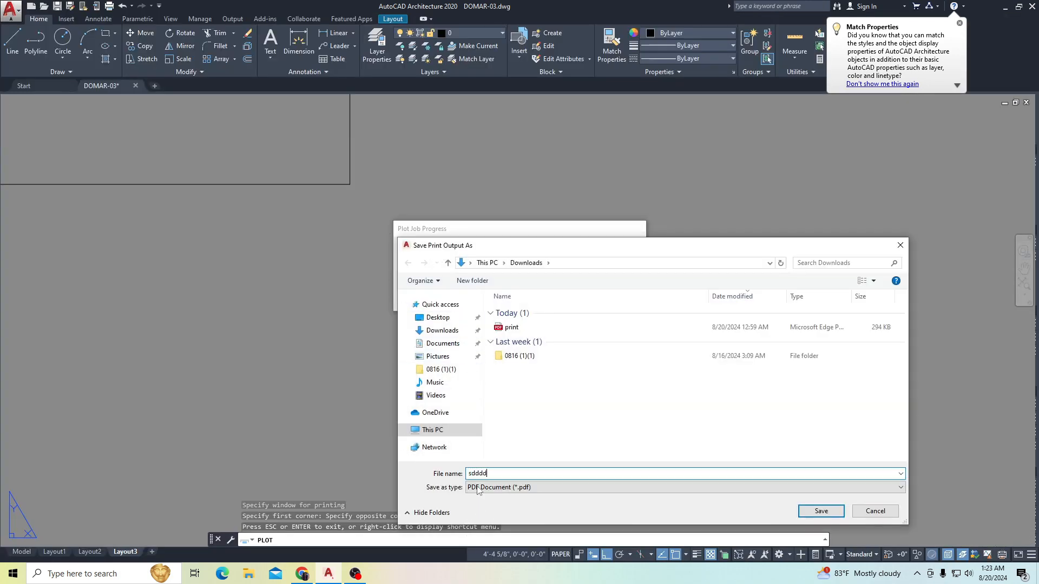
{"action": "left_click", "coordinate": [448, 336]}
{"action": "double_click", "coordinate": [496, 472]}
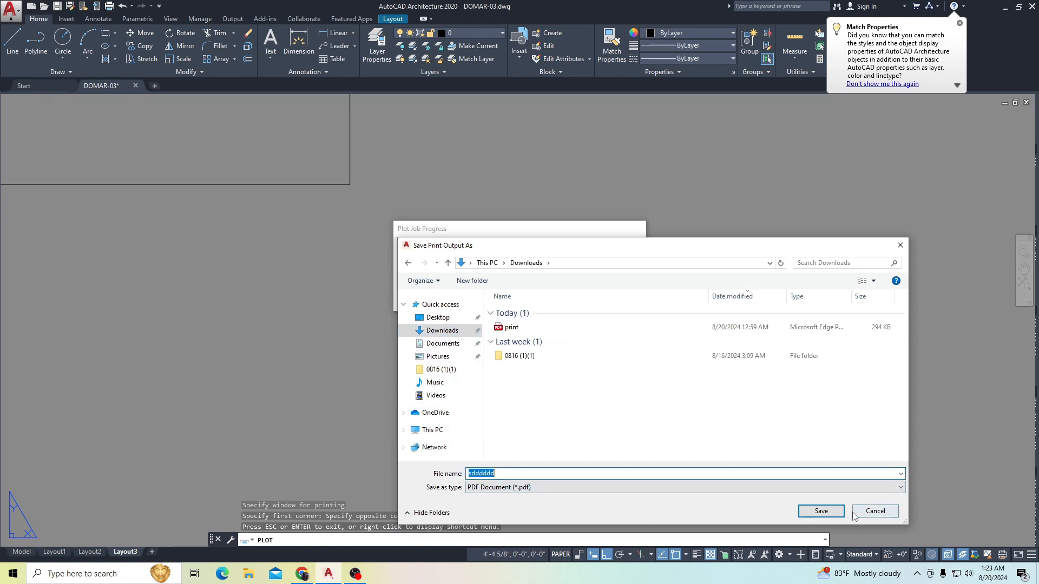
{"action": "left_click", "coordinate": [821, 512]}
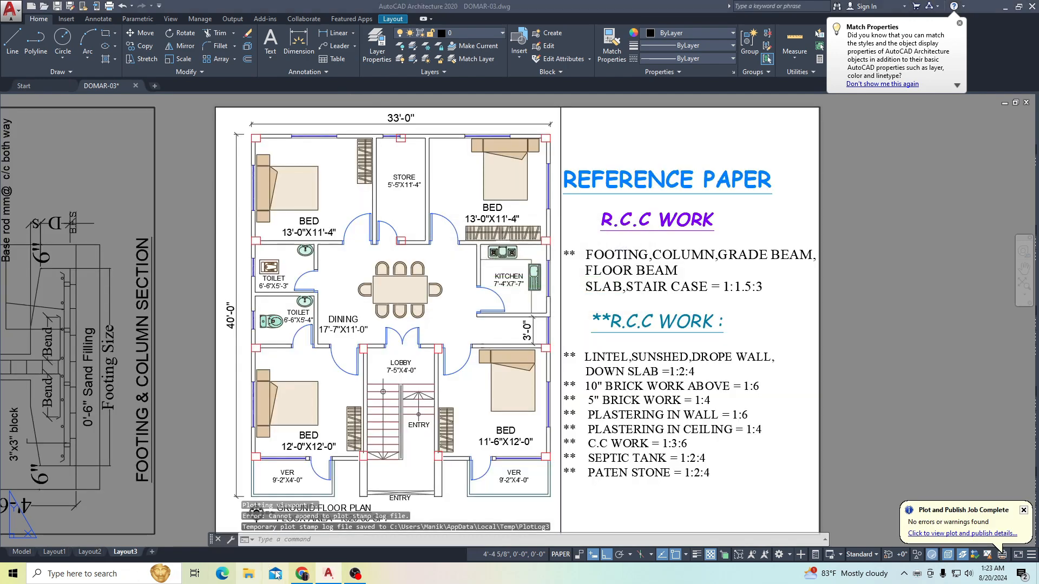
Step: Open the sdddddd PDF from File Explorer to check the plotted sheet, and return to the drawing's three layout sheets
{"action": "left_click", "coordinate": [249, 574]}
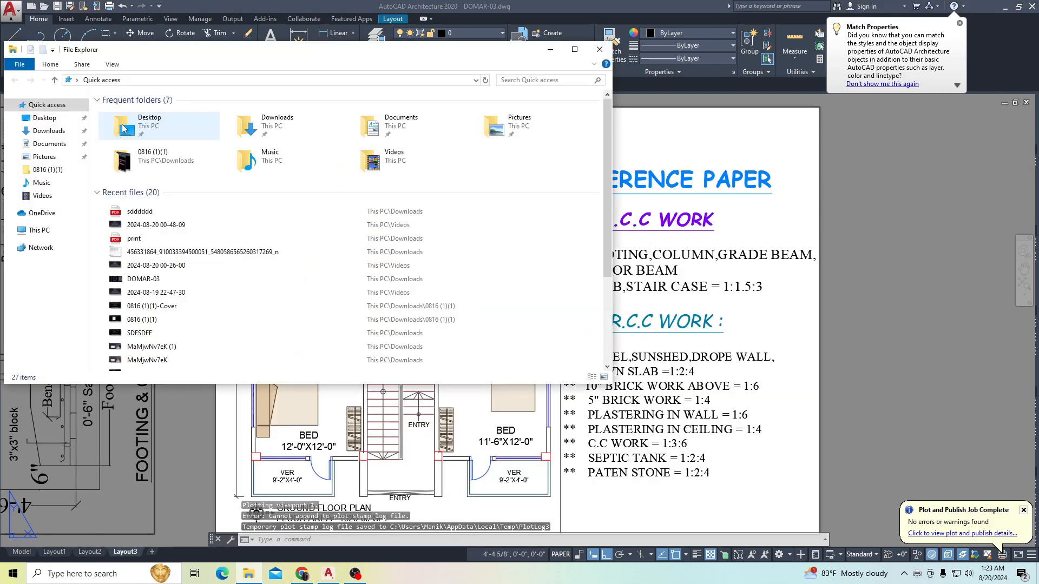
{"action": "double_click", "coordinate": [140, 212]}
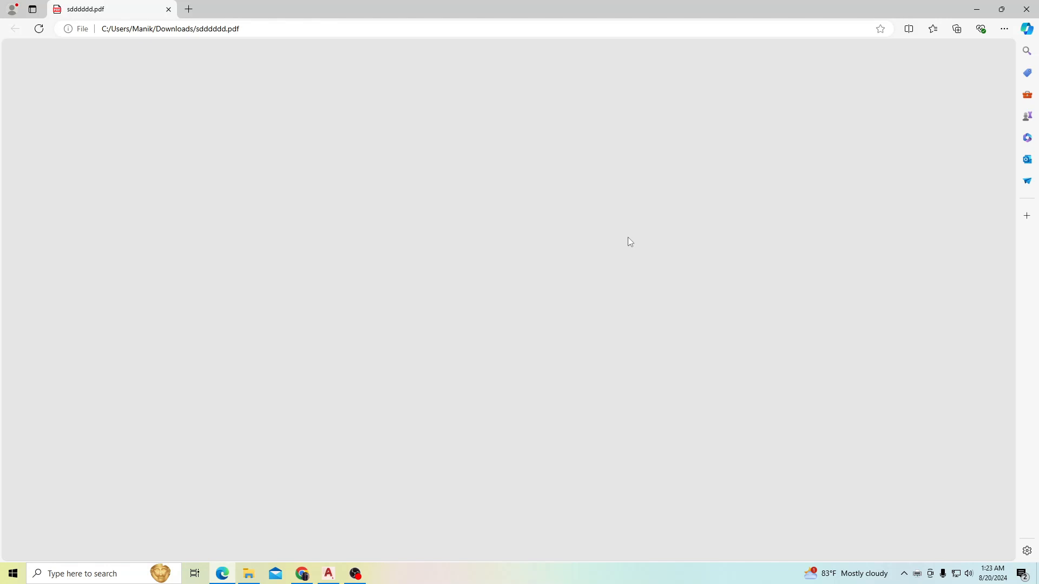
{"action": "scroll", "coordinate": [631, 242], "scroll_direction": "down", "scroll_amount": 6}
{"action": "scroll", "coordinate": [516, 295], "scroll_direction": "up", "scroll_amount": 4}
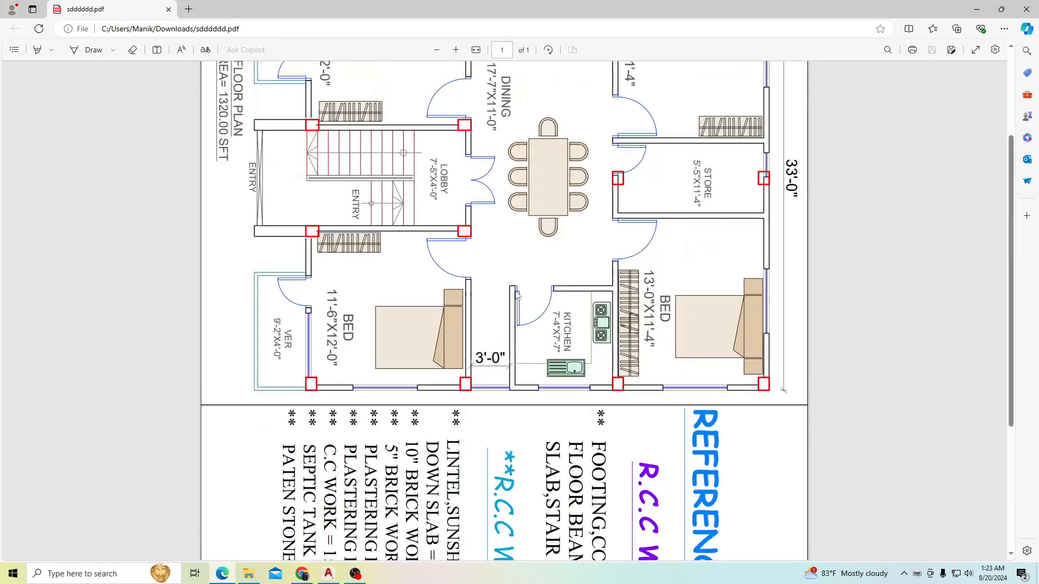
{"action": "scroll", "coordinate": [796, 170], "scroll_direction": "down", "scroll_amount": 2, "text": "ctrl"}
{"action": "left_click", "coordinate": [1028, 9]}
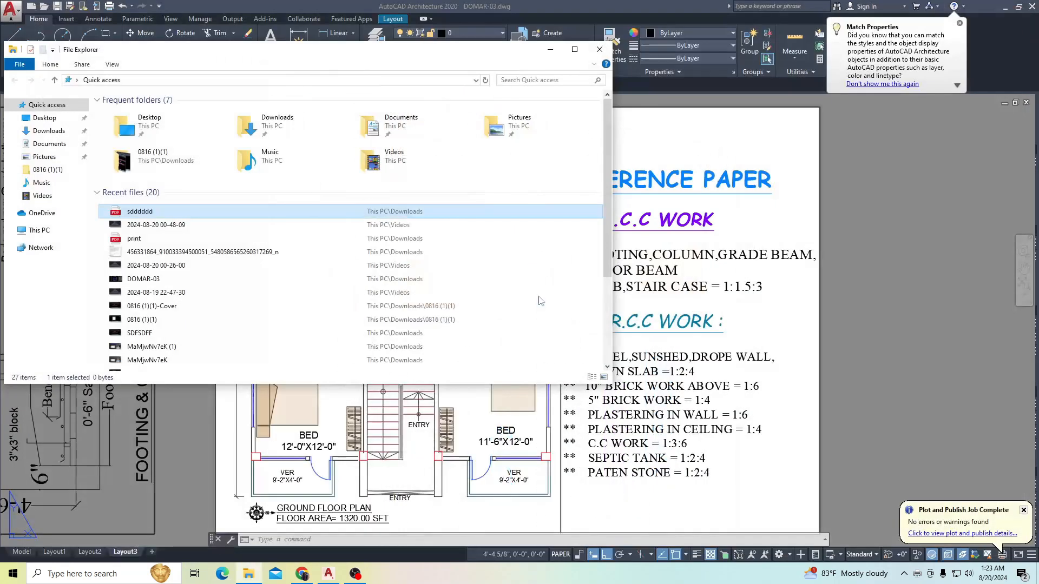
{"action": "left_click", "coordinate": [599, 50]}
{"action": "scroll", "coordinate": [834, 324], "scroll_direction": "down", "scroll_amount": 5}
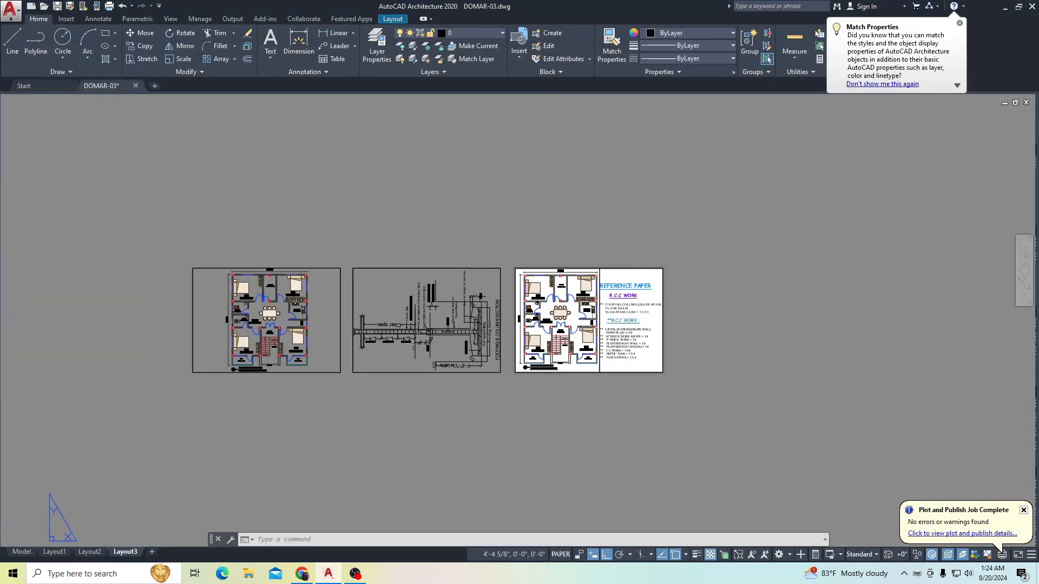